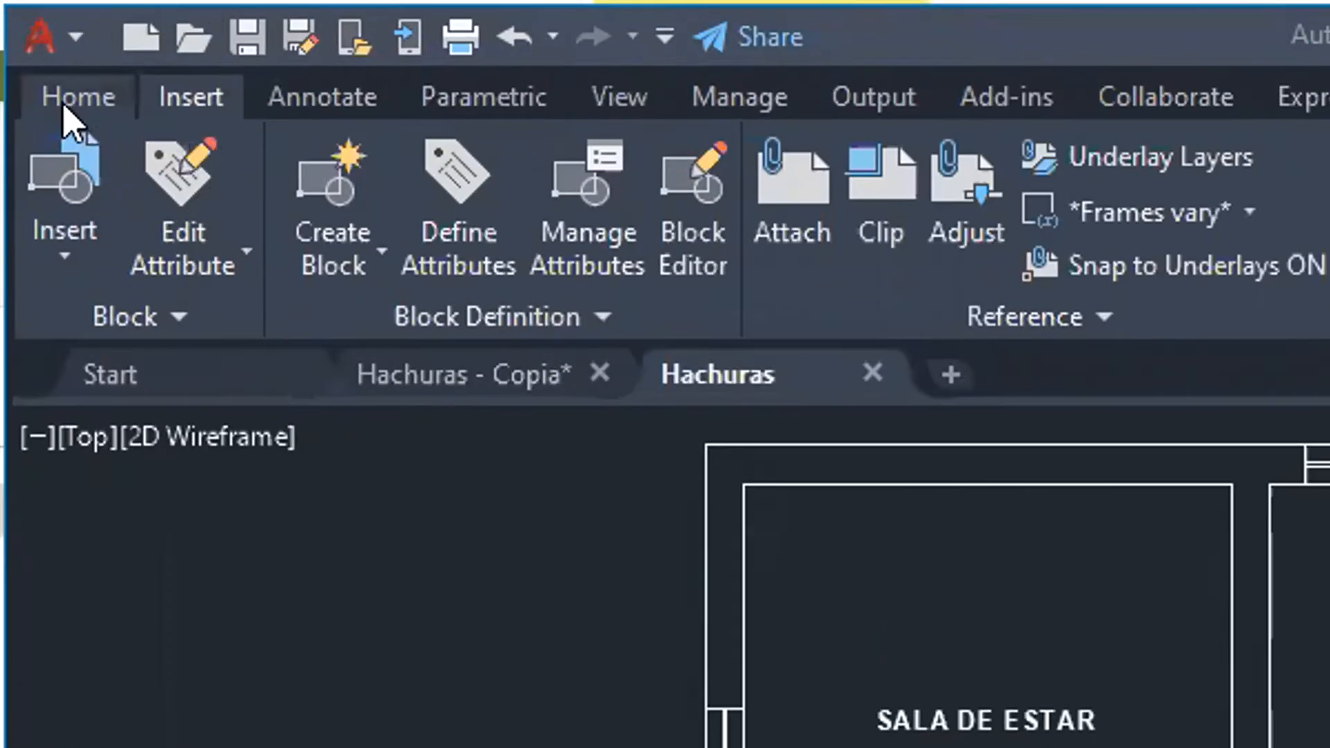
# Check which layers the drawing has in the layer list.
pyautogui.click(24, 40)
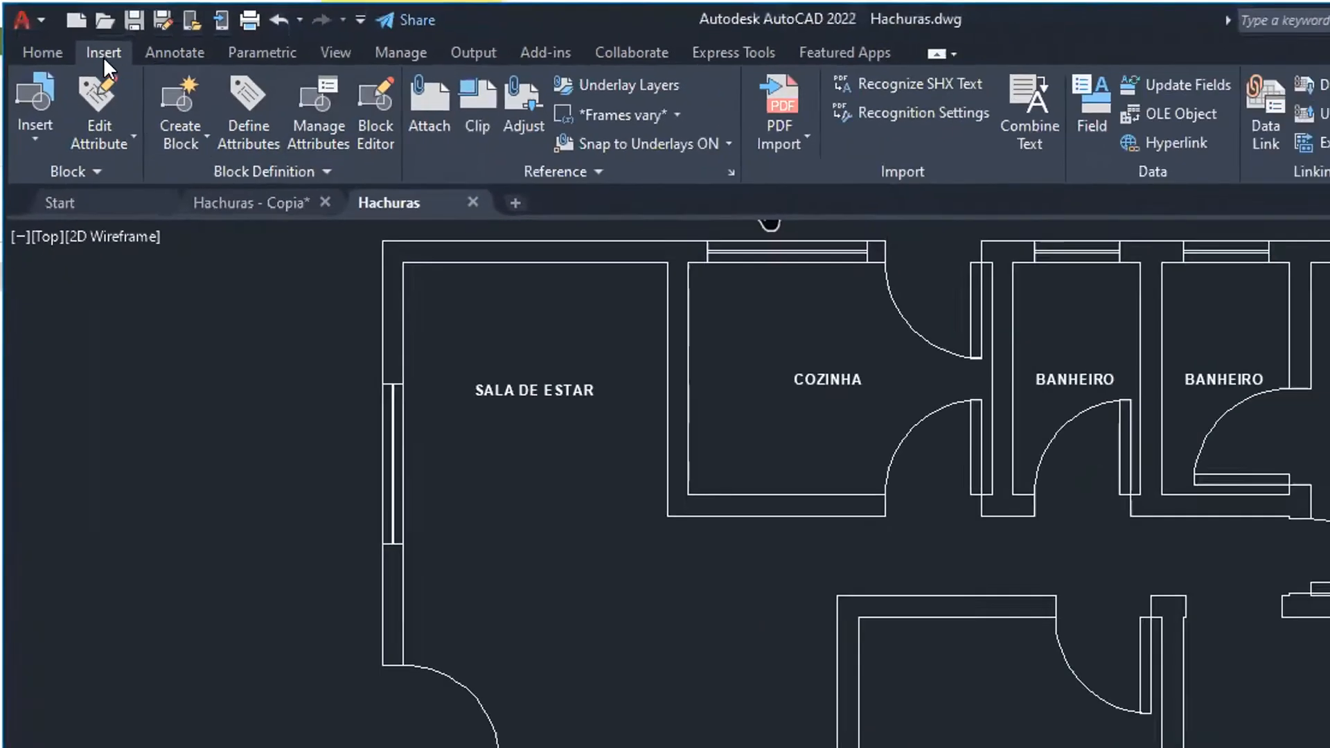
pyautogui.click(75, 99)
pyautogui.click(31, 38)
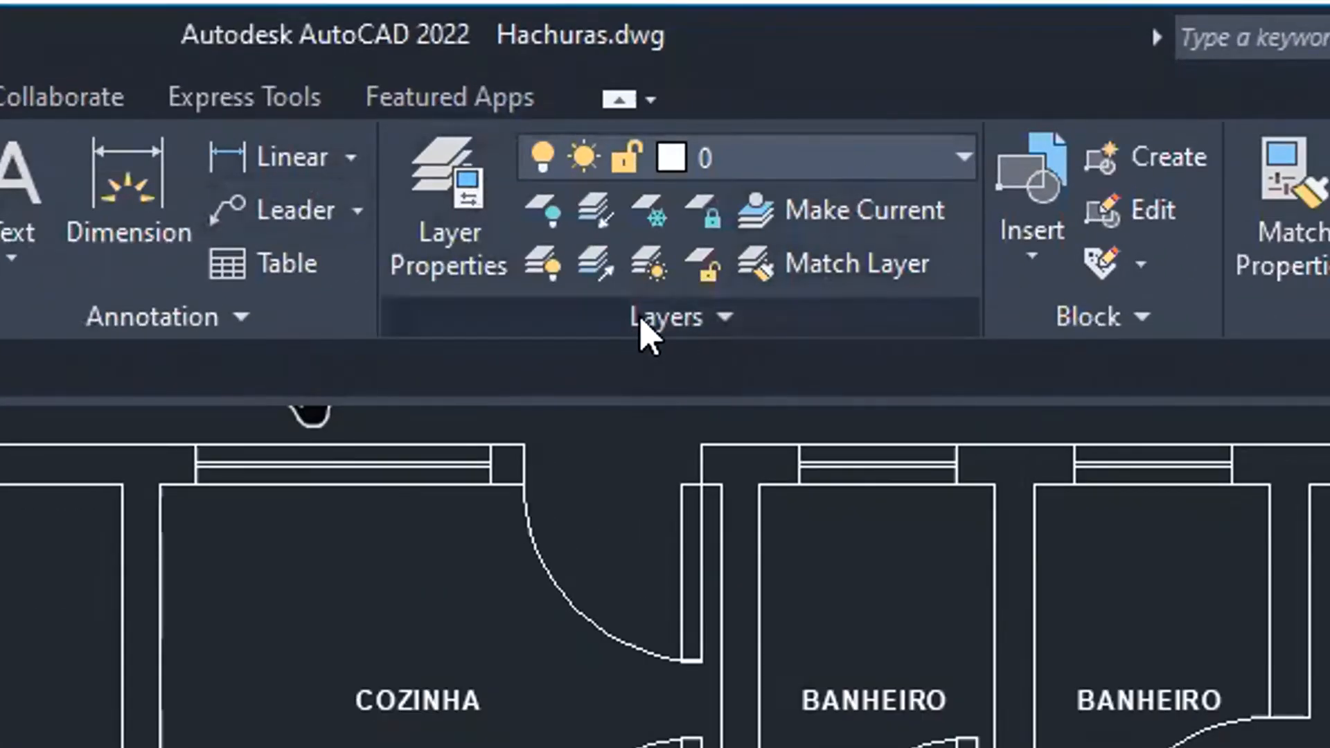
pyautogui.click(949, 158)
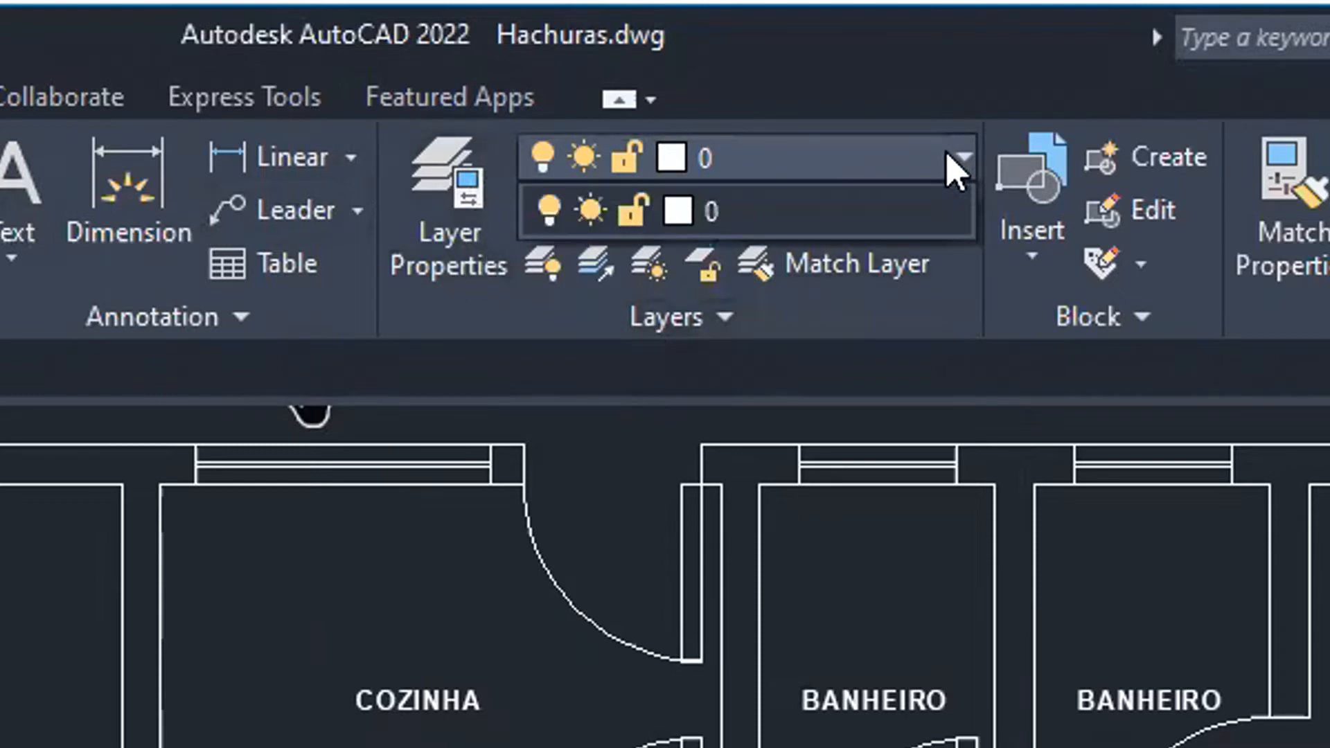
pyautogui.click(949, 156)
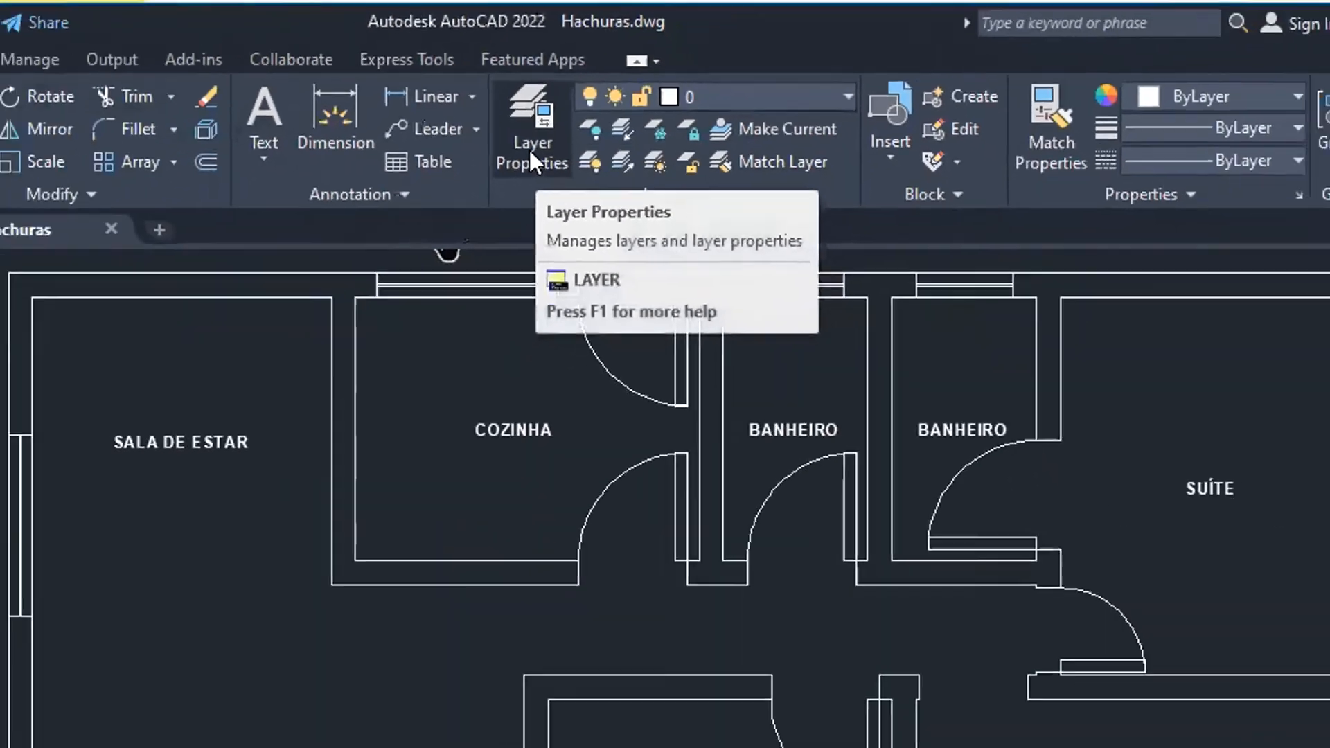
# Create a layer named Paredes in the Layer Properties Manager and make it the current layer.
pyautogui.click(532, 143)
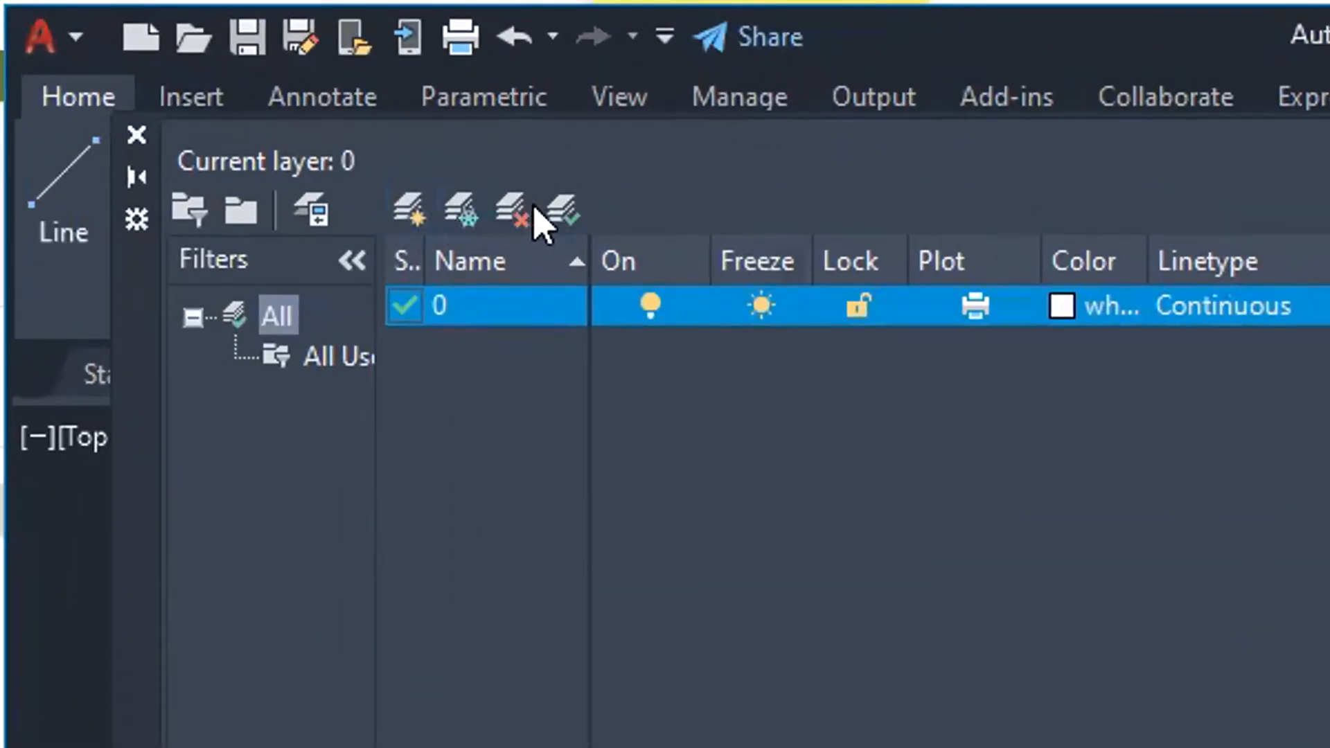
pyautogui.click(410, 212)
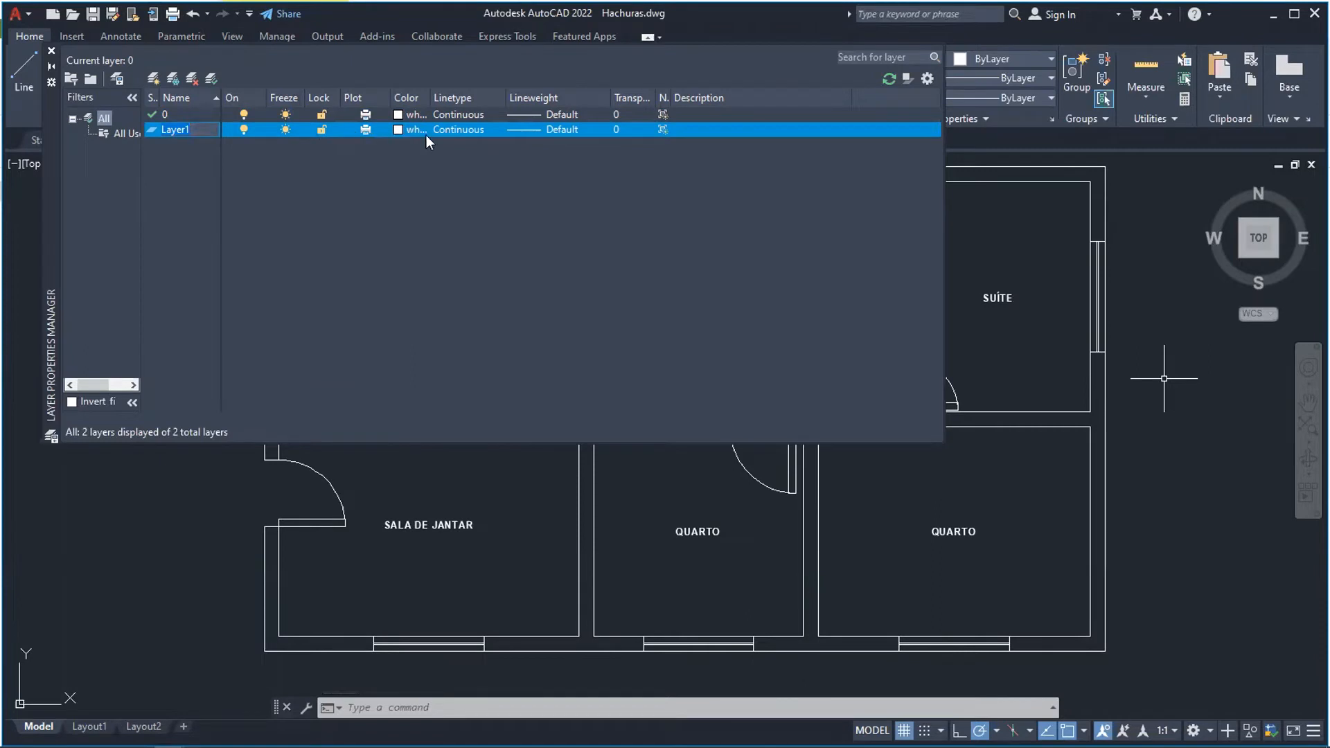
pyautogui.moveTo(430, 97); pyautogui.dragTo(494, 97)
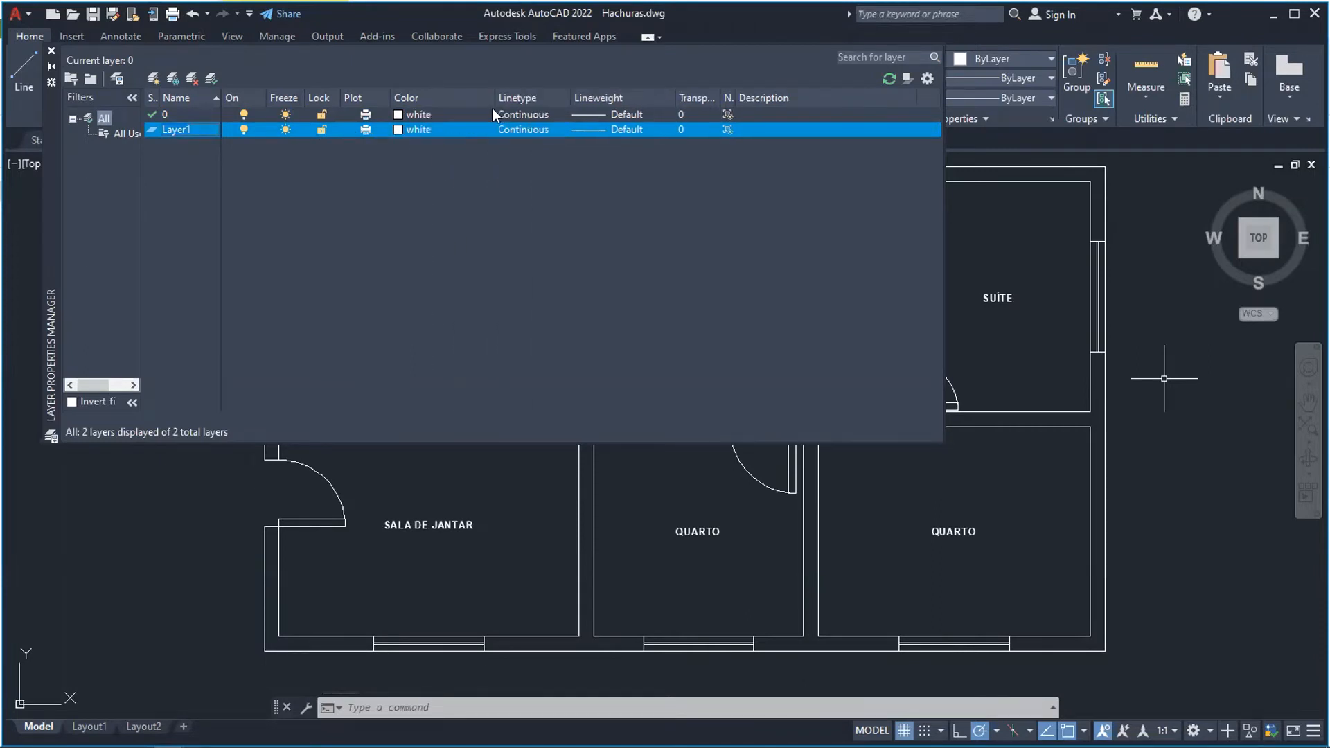
pyautogui.doubleClick(186, 128)
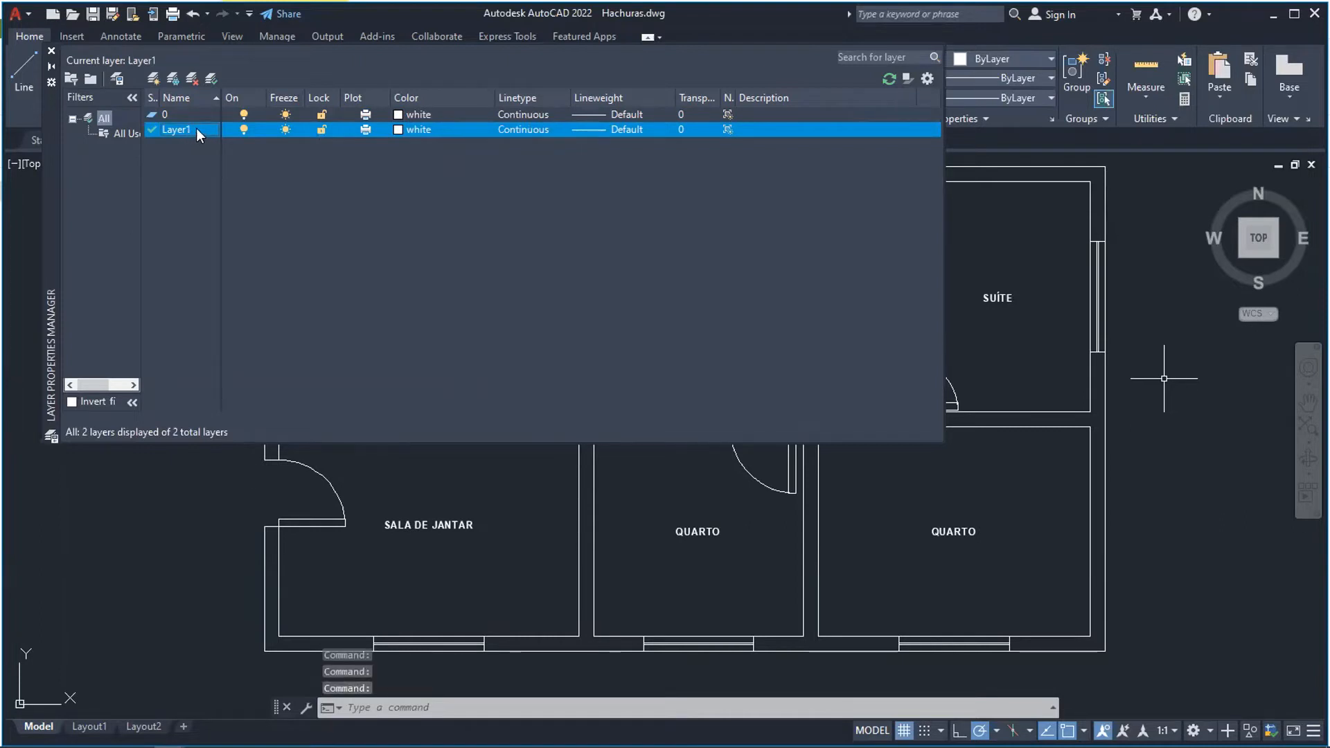
pyautogui.click(197, 129)
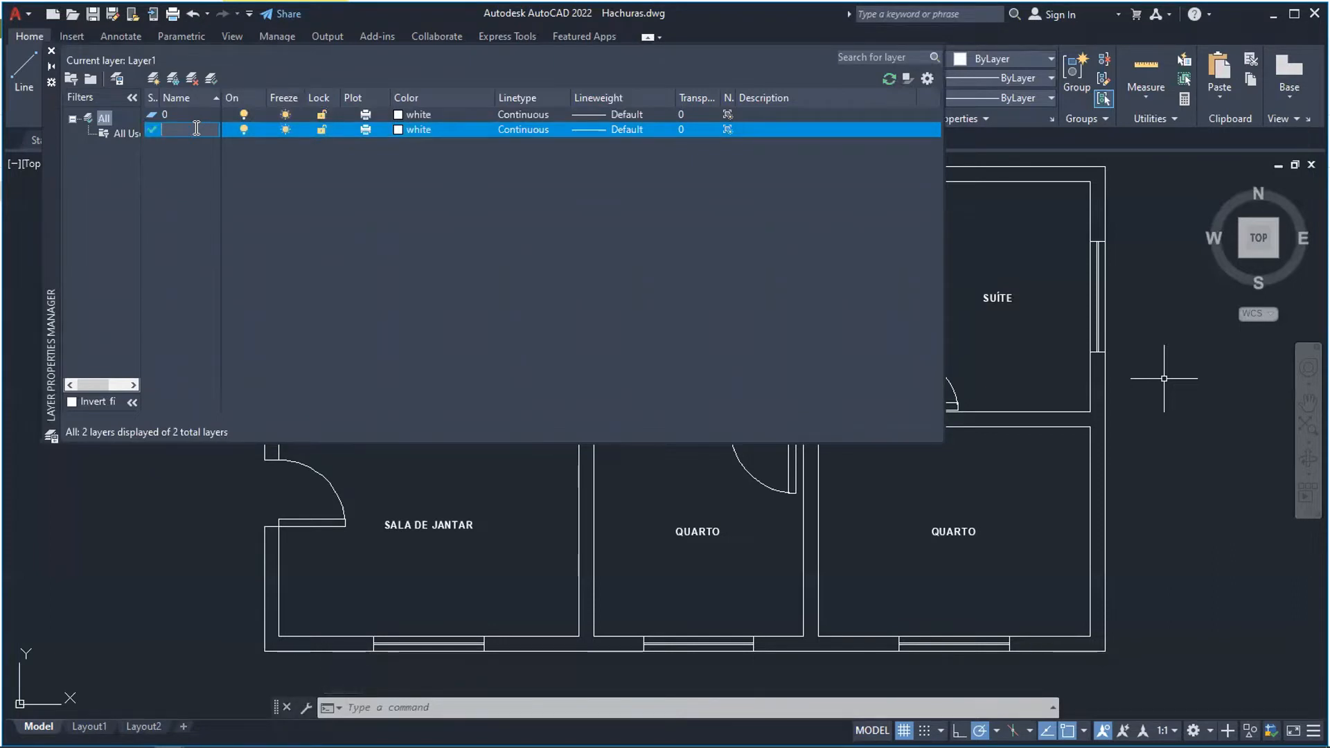
pyautogui.write('Paredes')
pyautogui.press('Return')
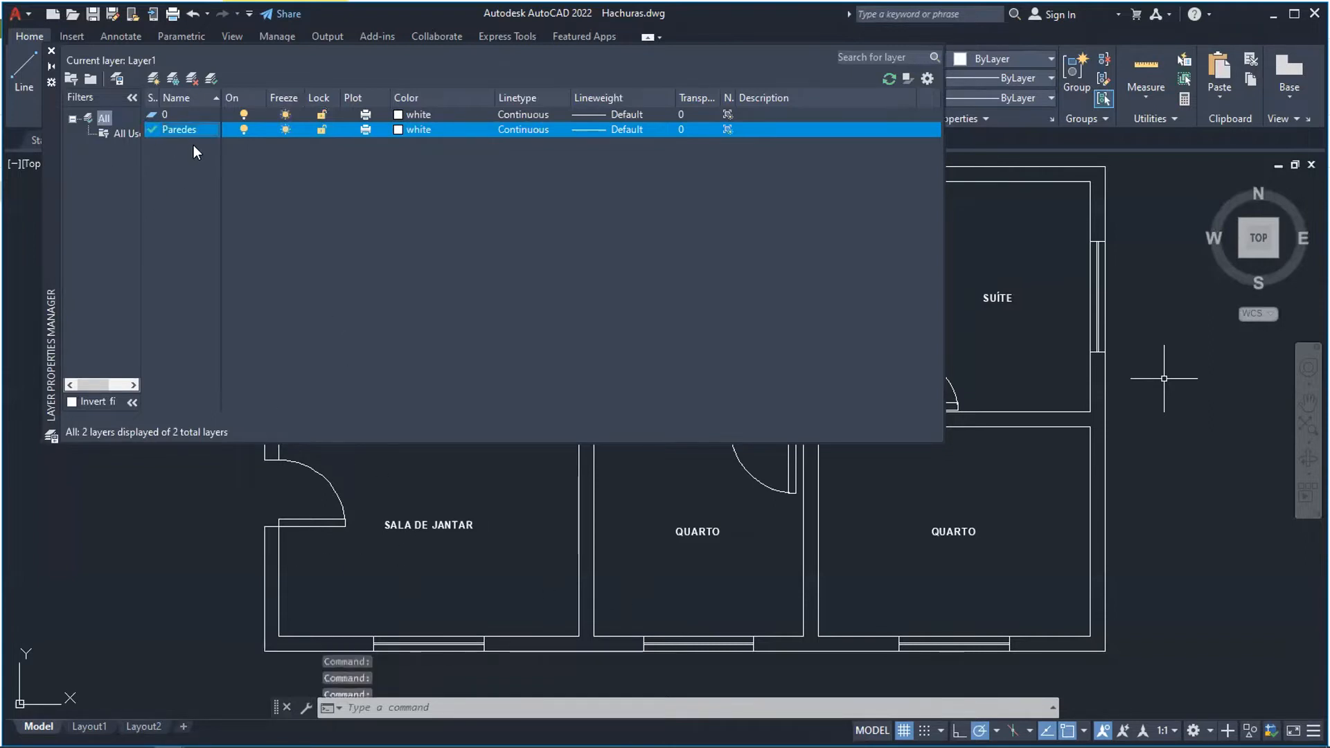
# Create a layer named Portas and set its color to blue.
pyautogui.click(155, 76)
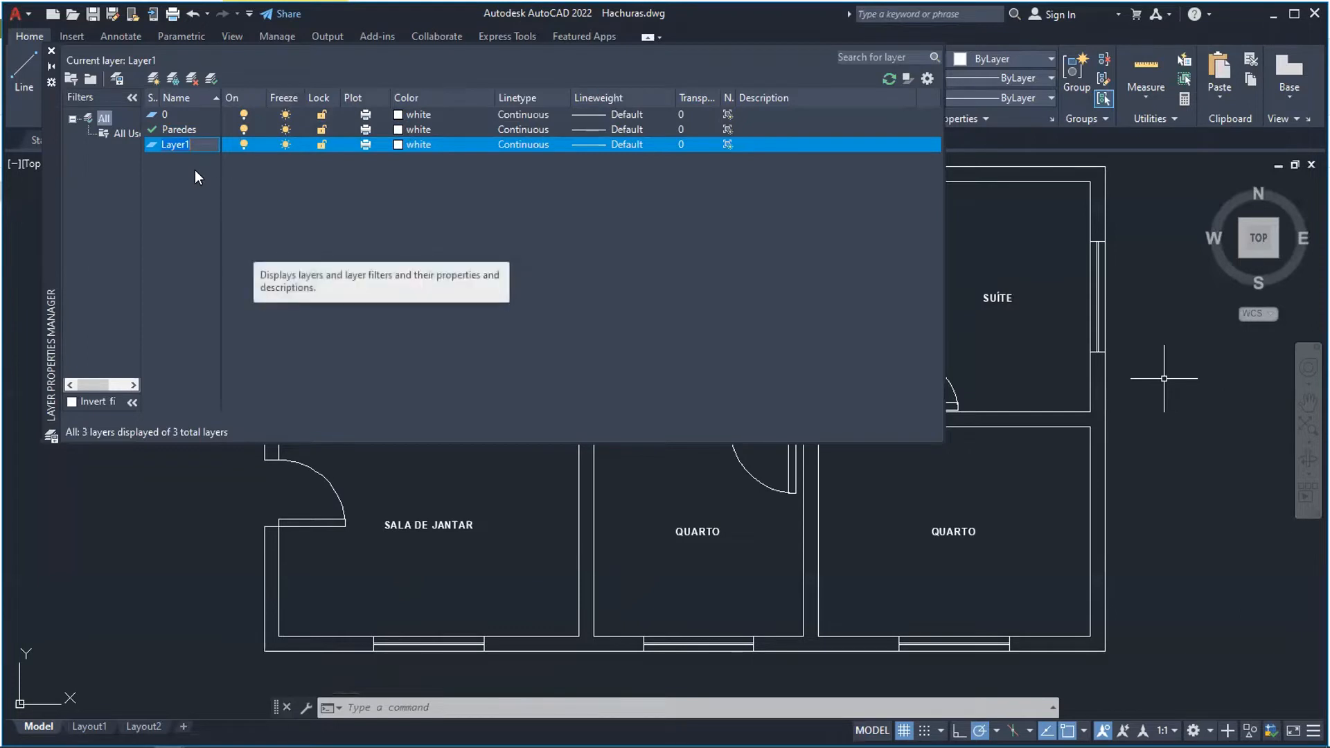
pyautogui.write('Portas')
pyautogui.press('Return')
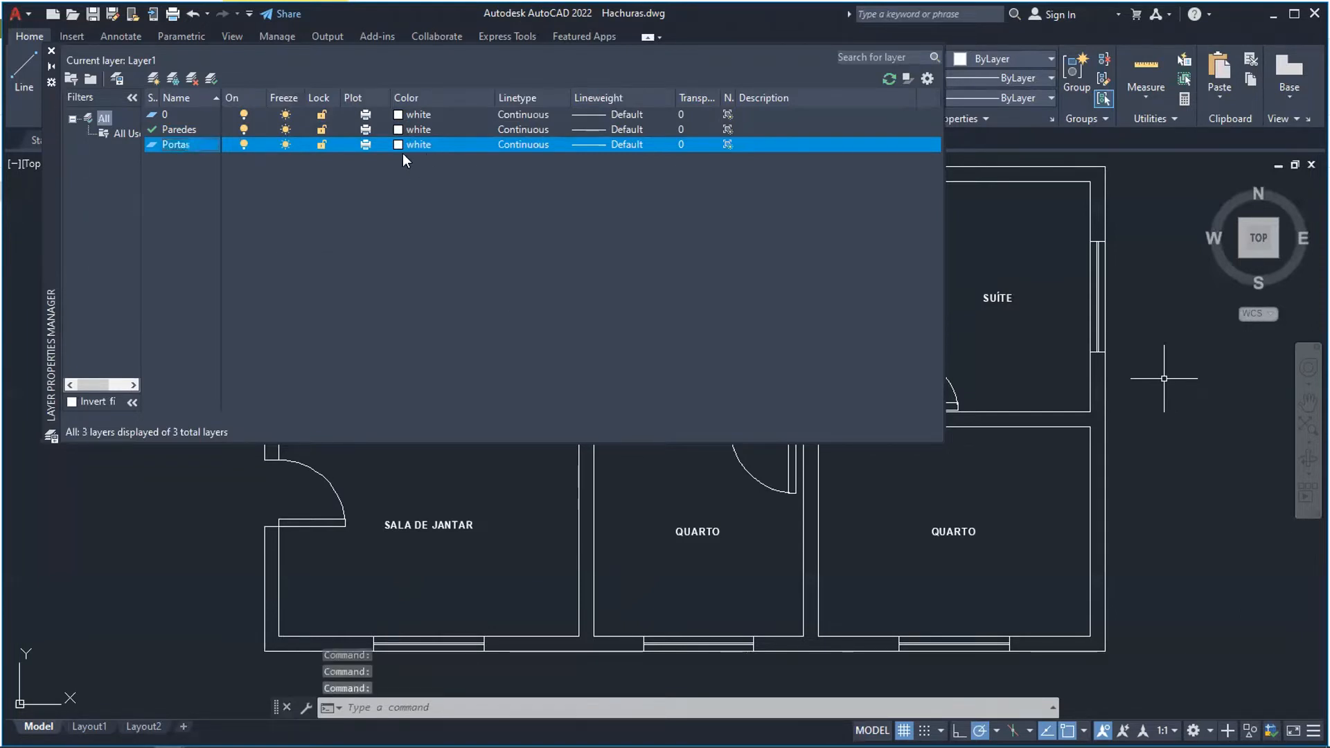
pyautogui.click(402, 144)
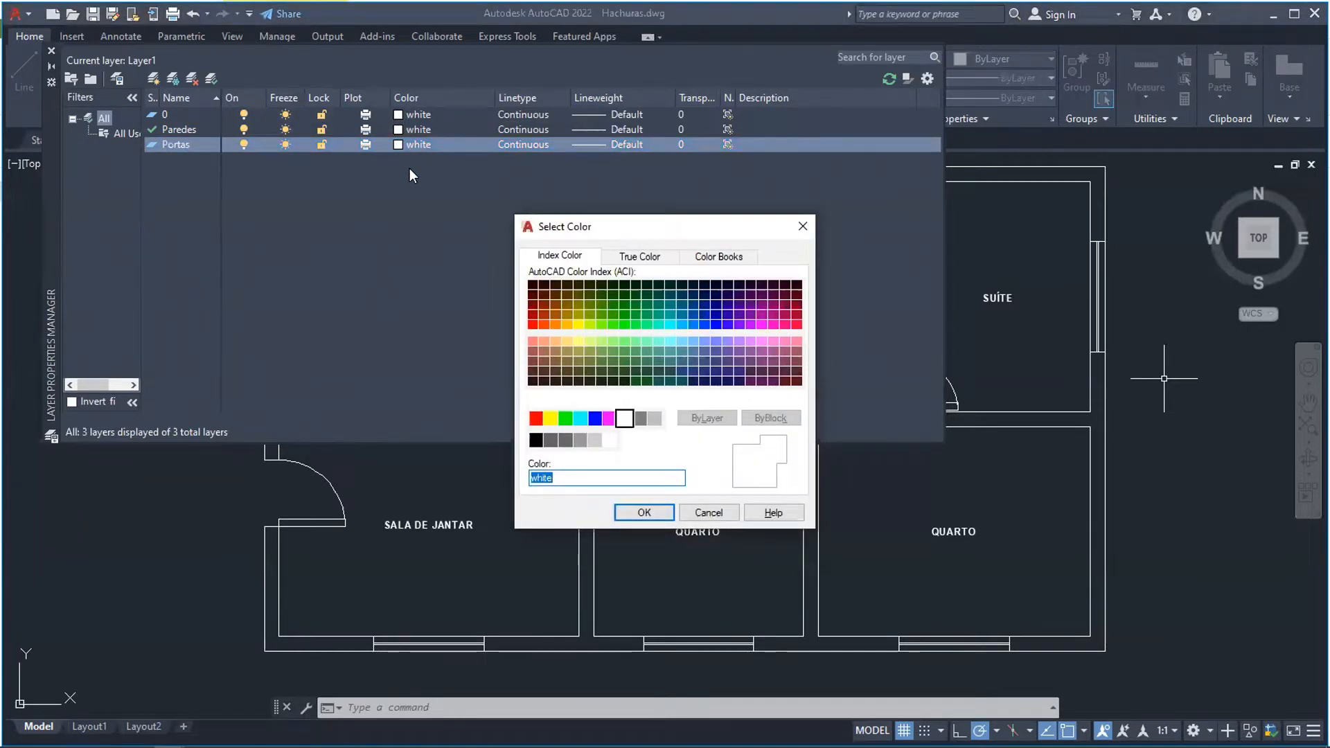
pyautogui.click(409, 168)
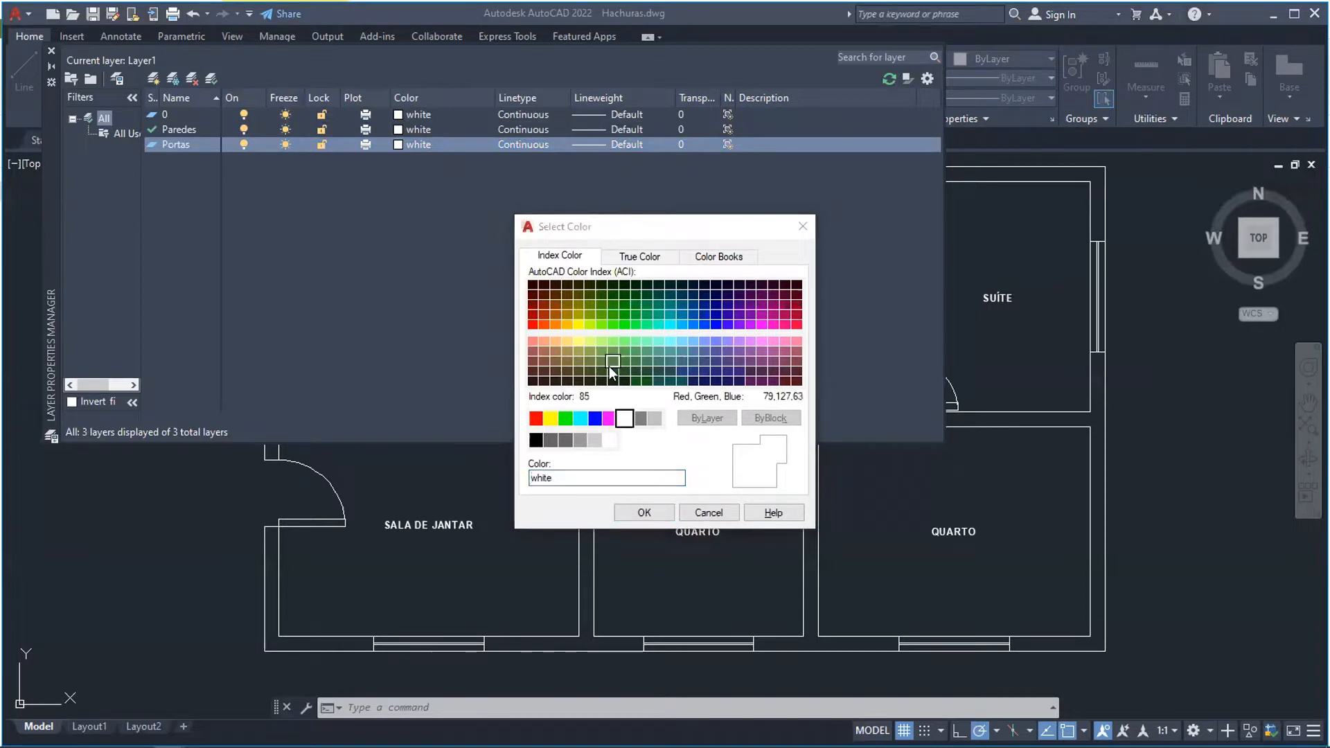
pyautogui.click(594, 418)
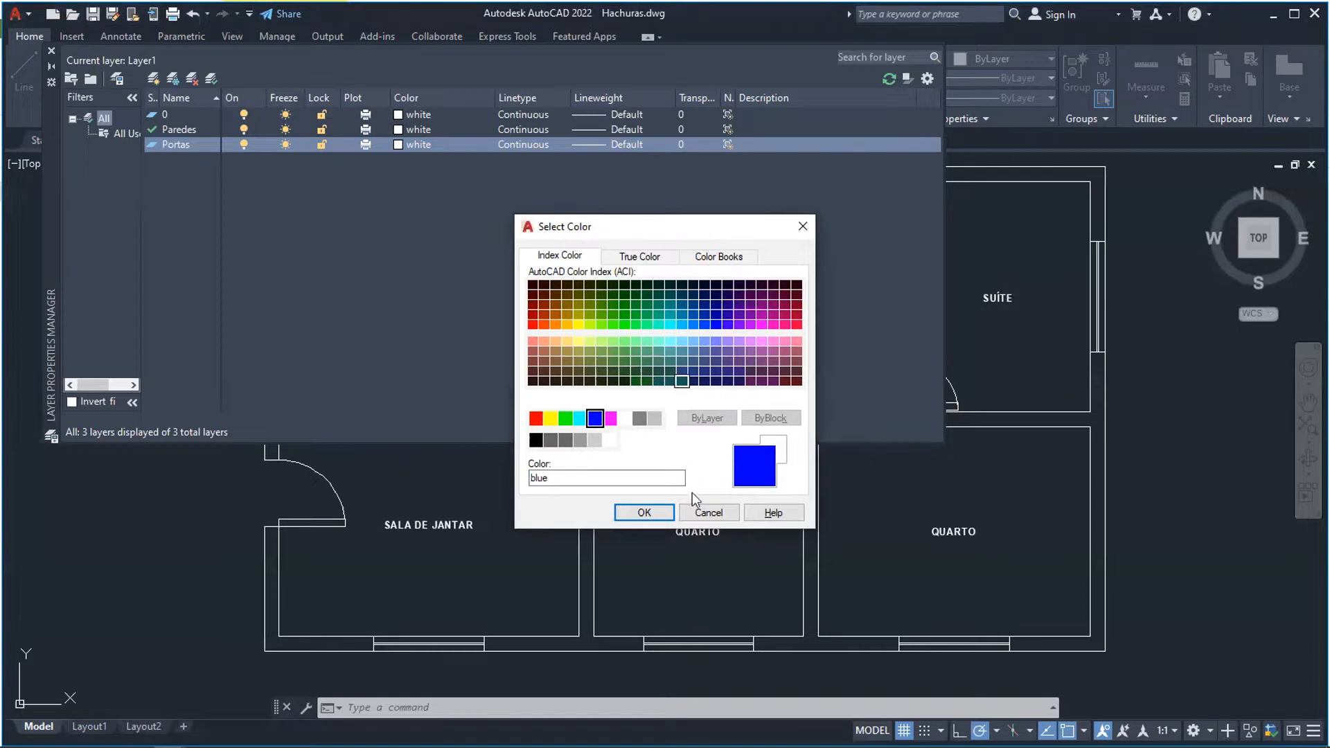
pyautogui.click(644, 513)
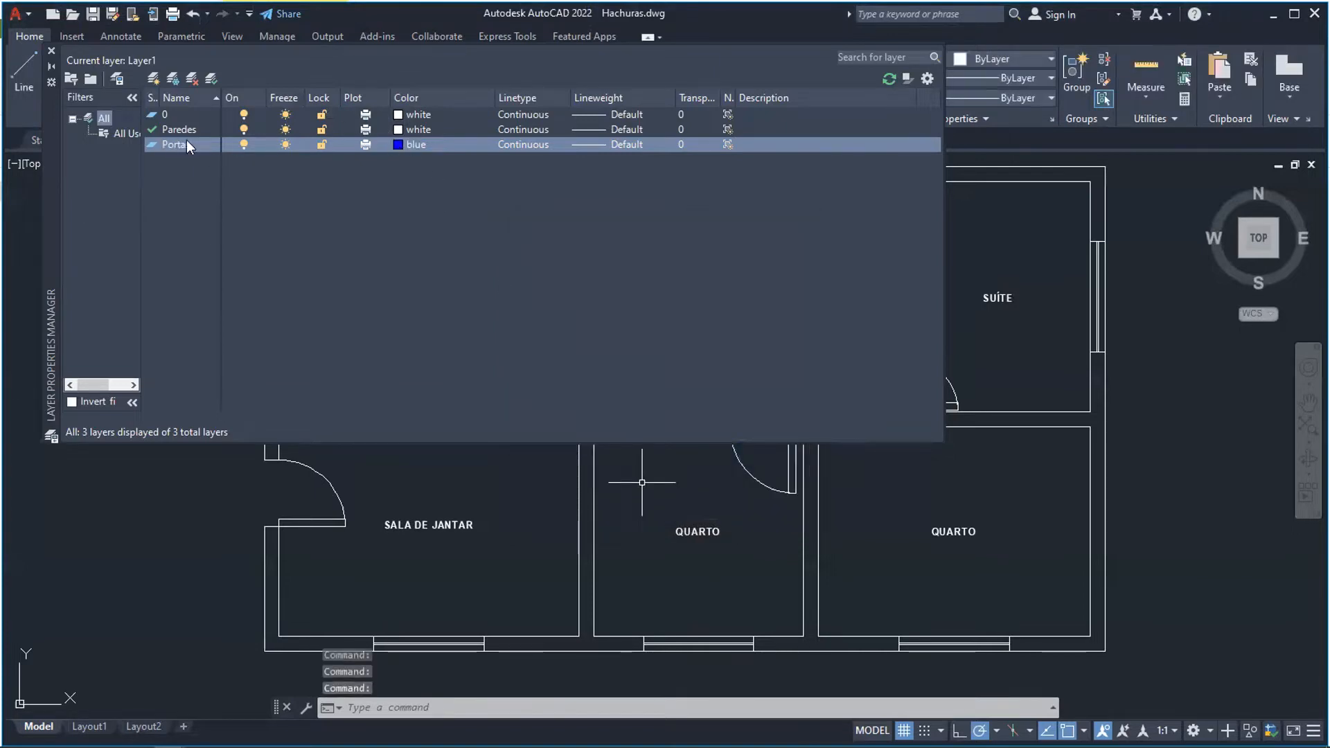
# Set the color of the Paredes layer to yellow.
pyautogui.click(399, 129)
pyautogui.click(399, 129)
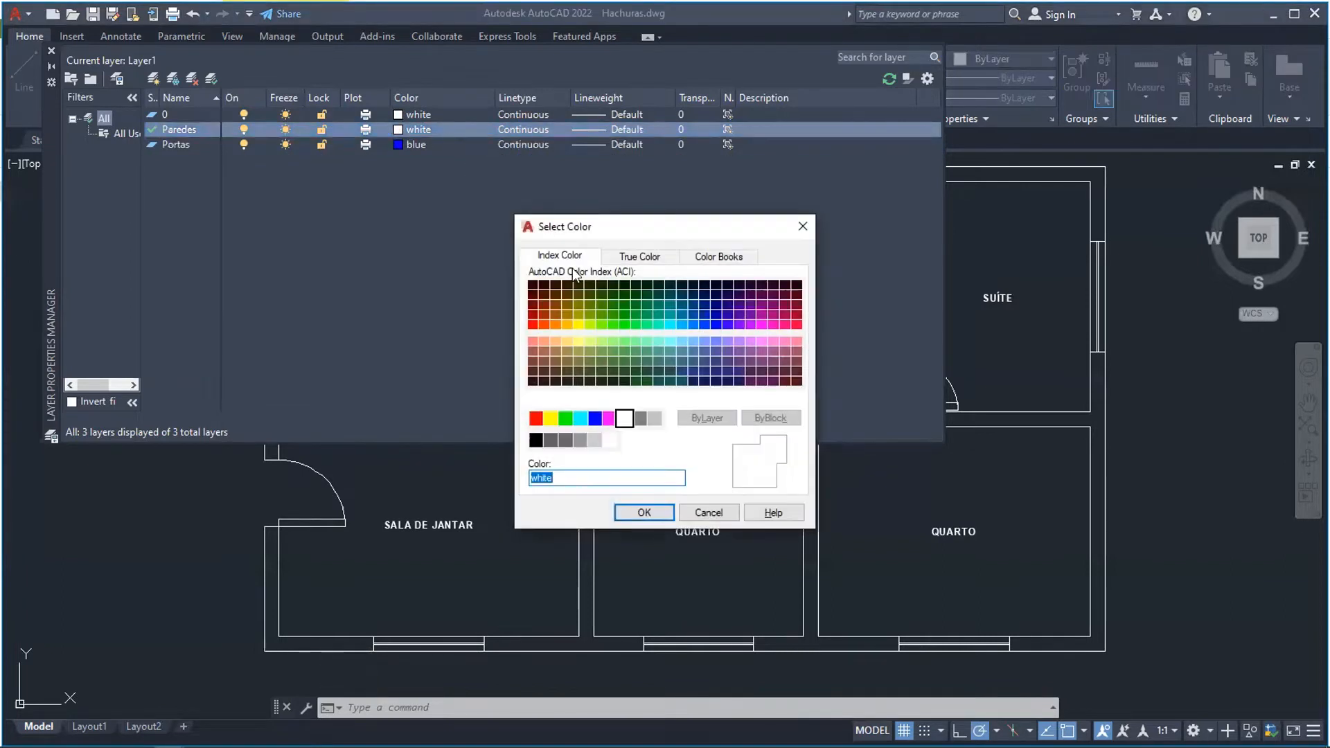
pyautogui.click(551, 417)
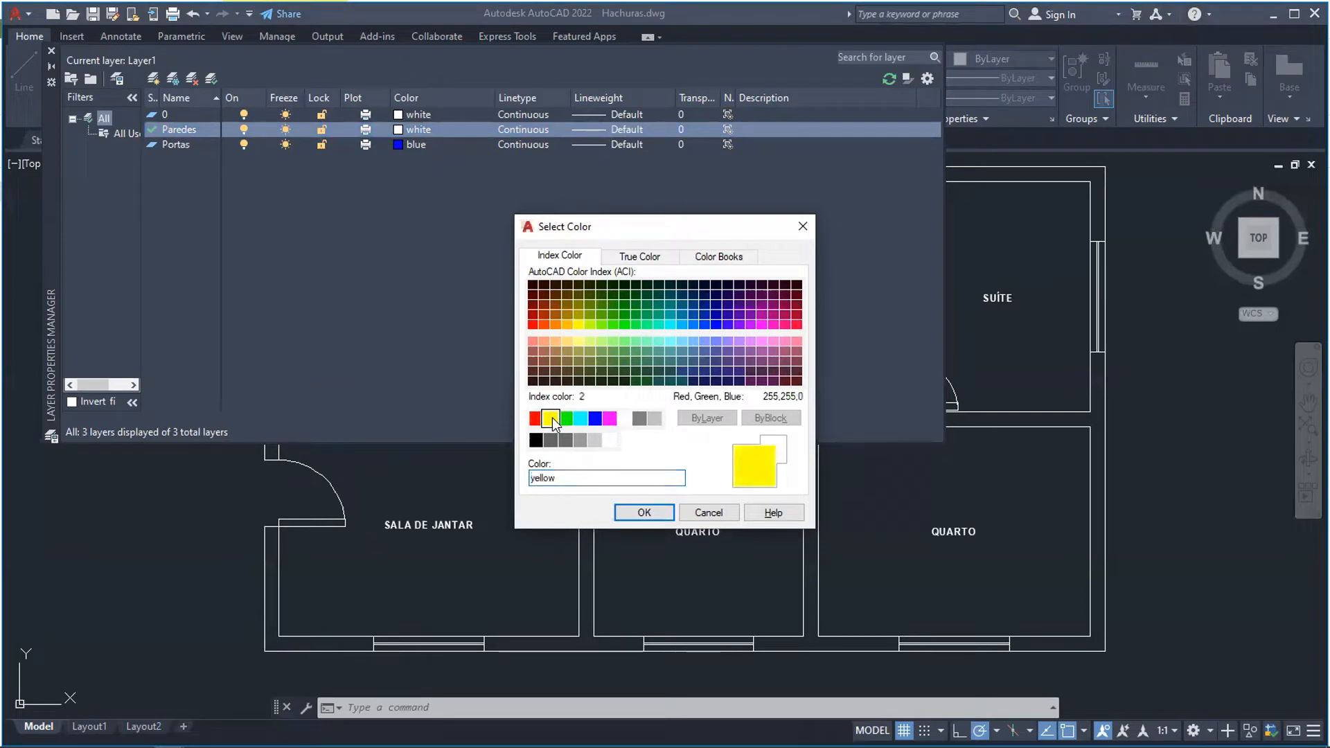
pyautogui.click(642, 513)
# Create a layer named Curvatura and set its color to cyan.
pyautogui.click(163, 143)
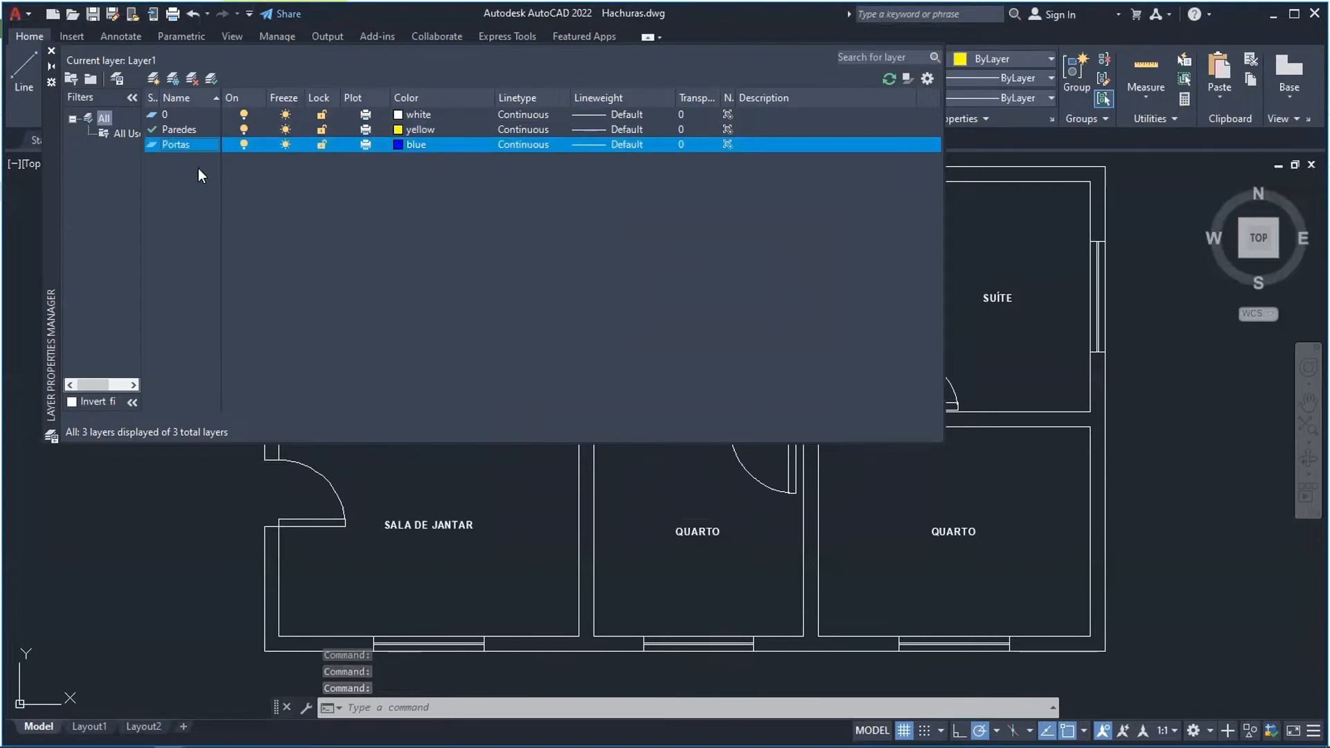
pyautogui.click(153, 78)
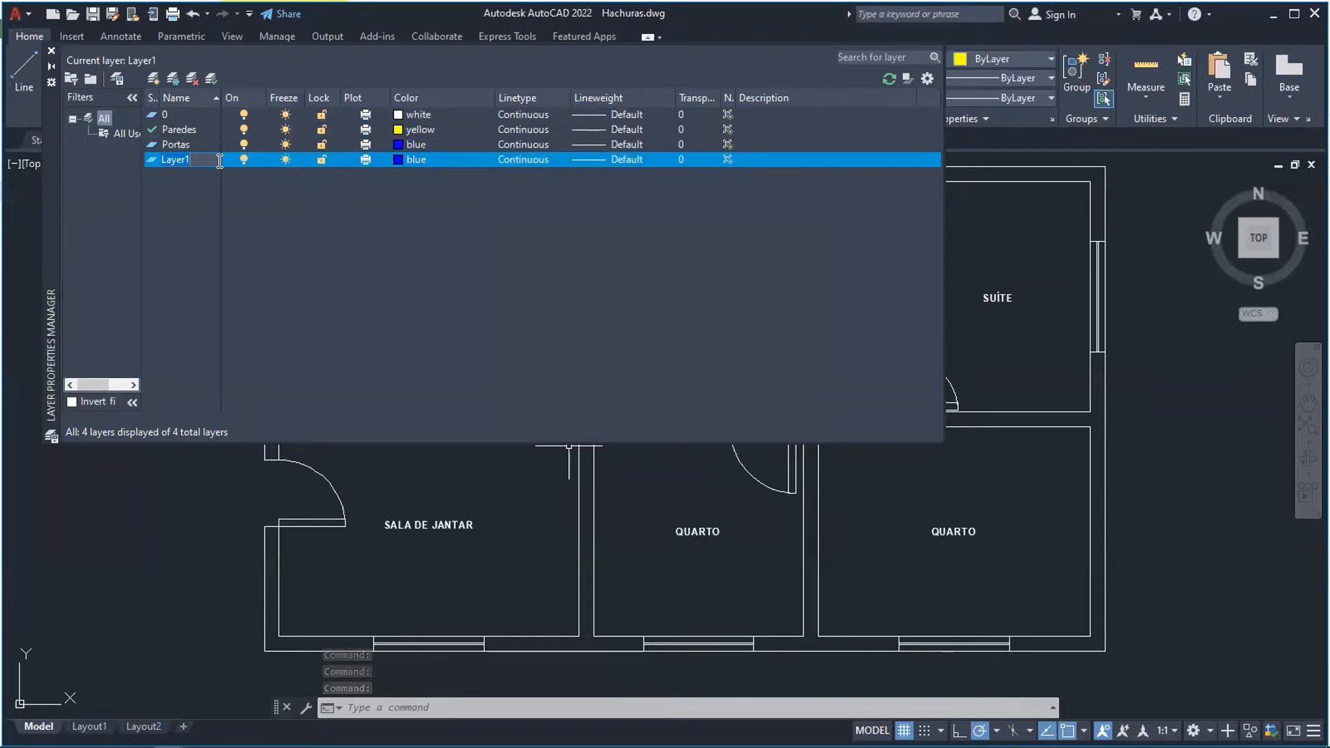
pyautogui.write('Cur')
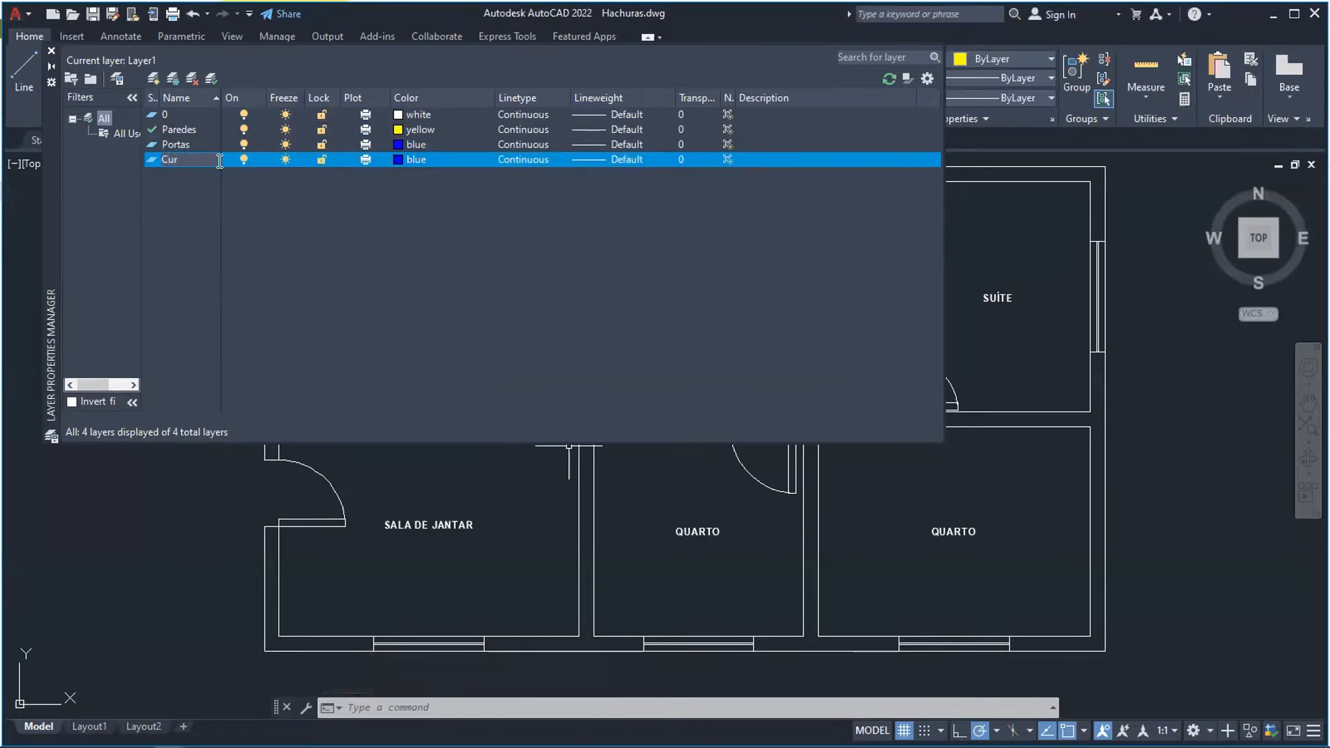
pyautogui.write('vatura')
pyautogui.press('Return')
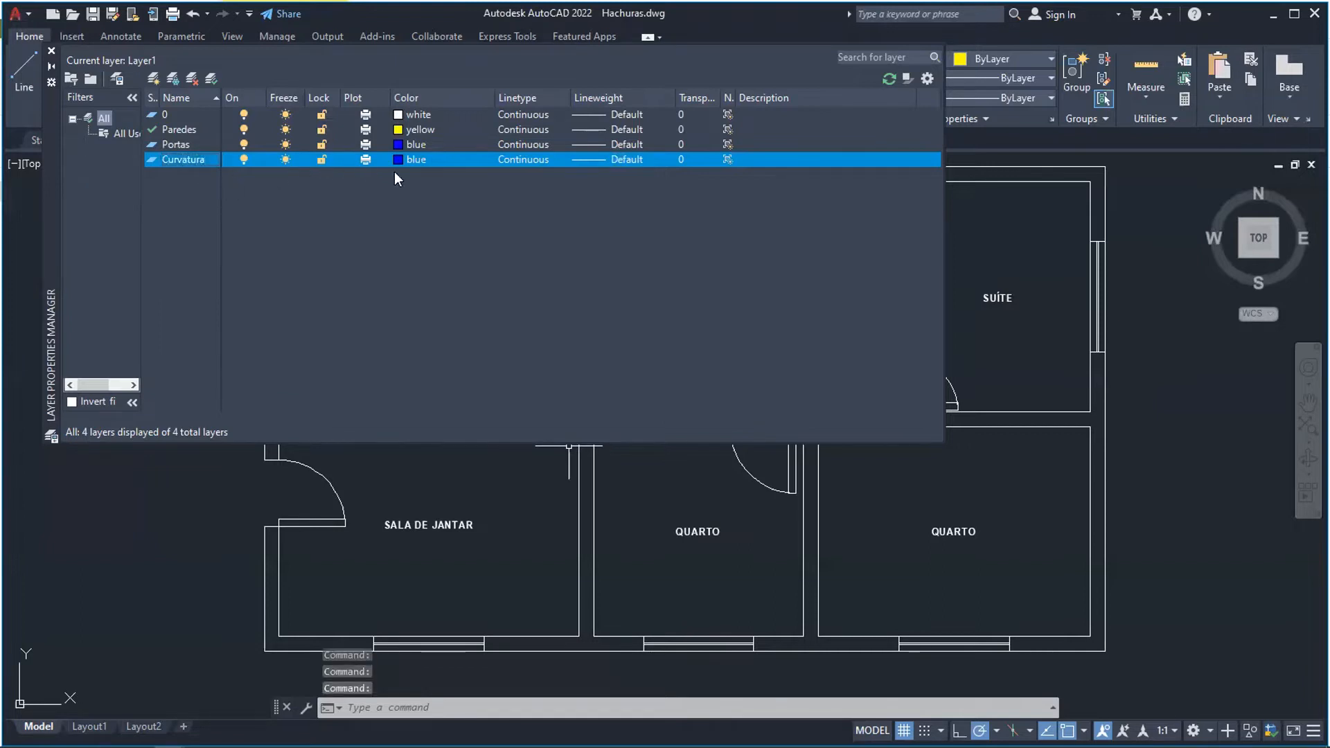
pyautogui.click(410, 158)
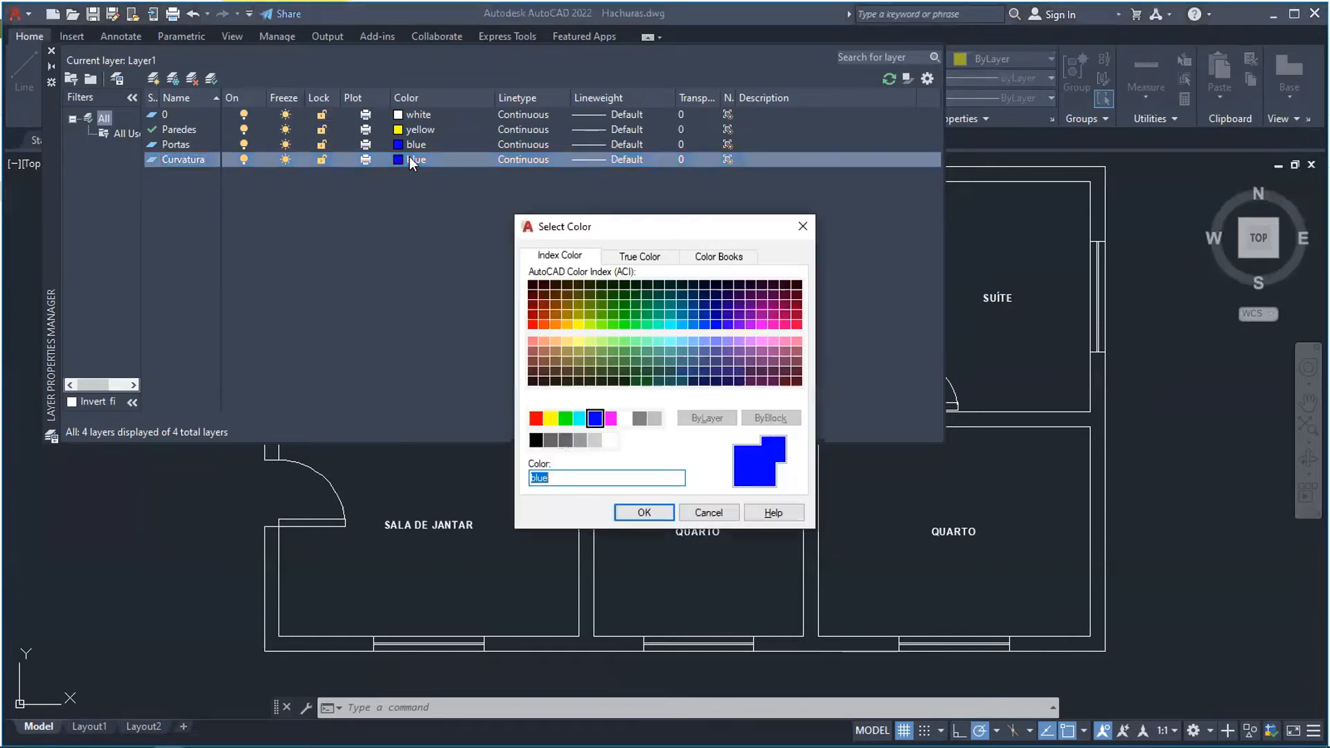
pyautogui.click(581, 418)
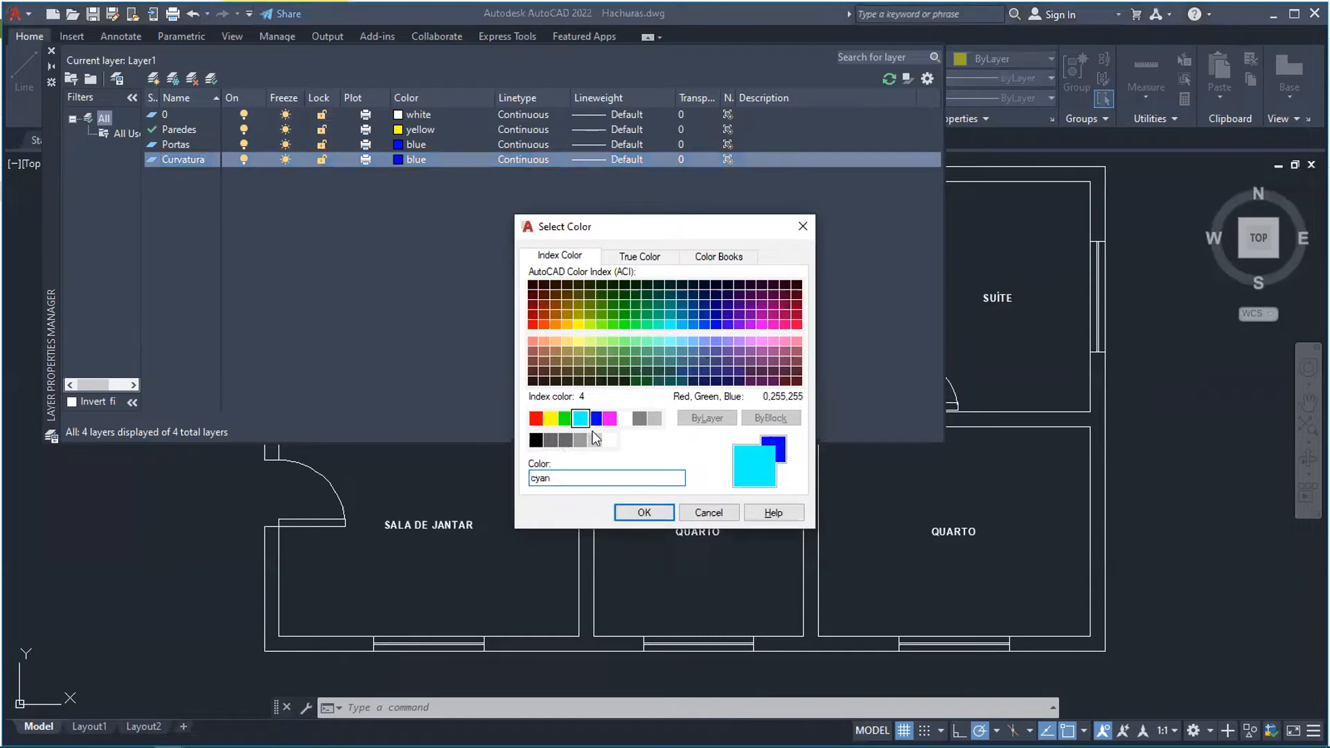
pyautogui.click(644, 513)
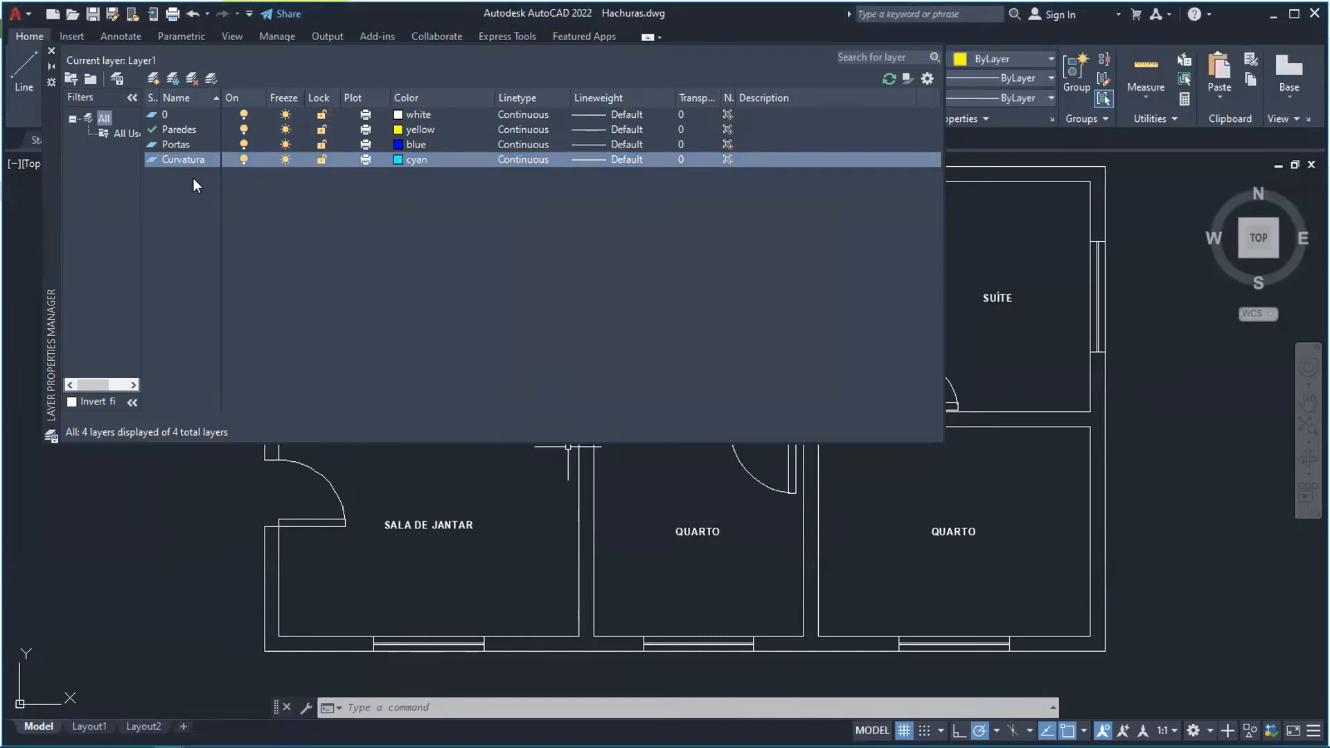
# Create a layer named Janelas and set its color to red.
pyautogui.click(154, 79)
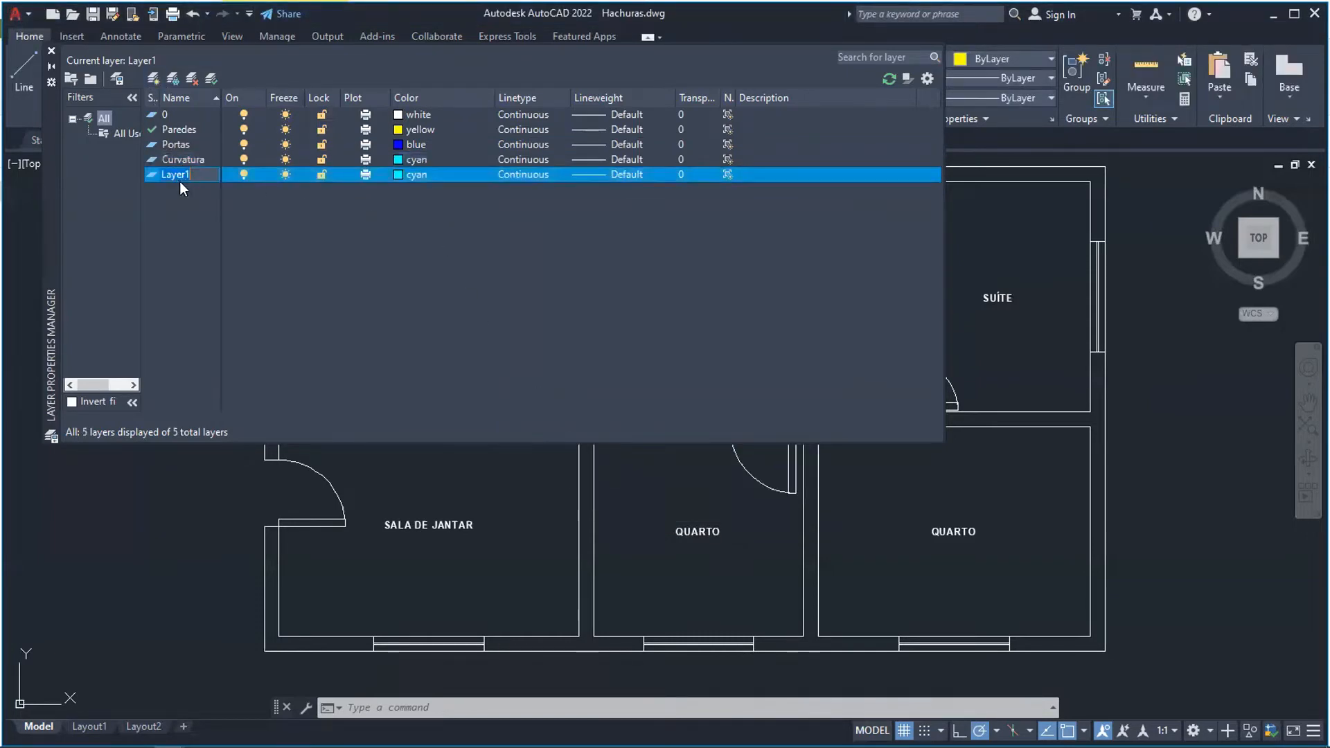
pyautogui.write('Janelas')
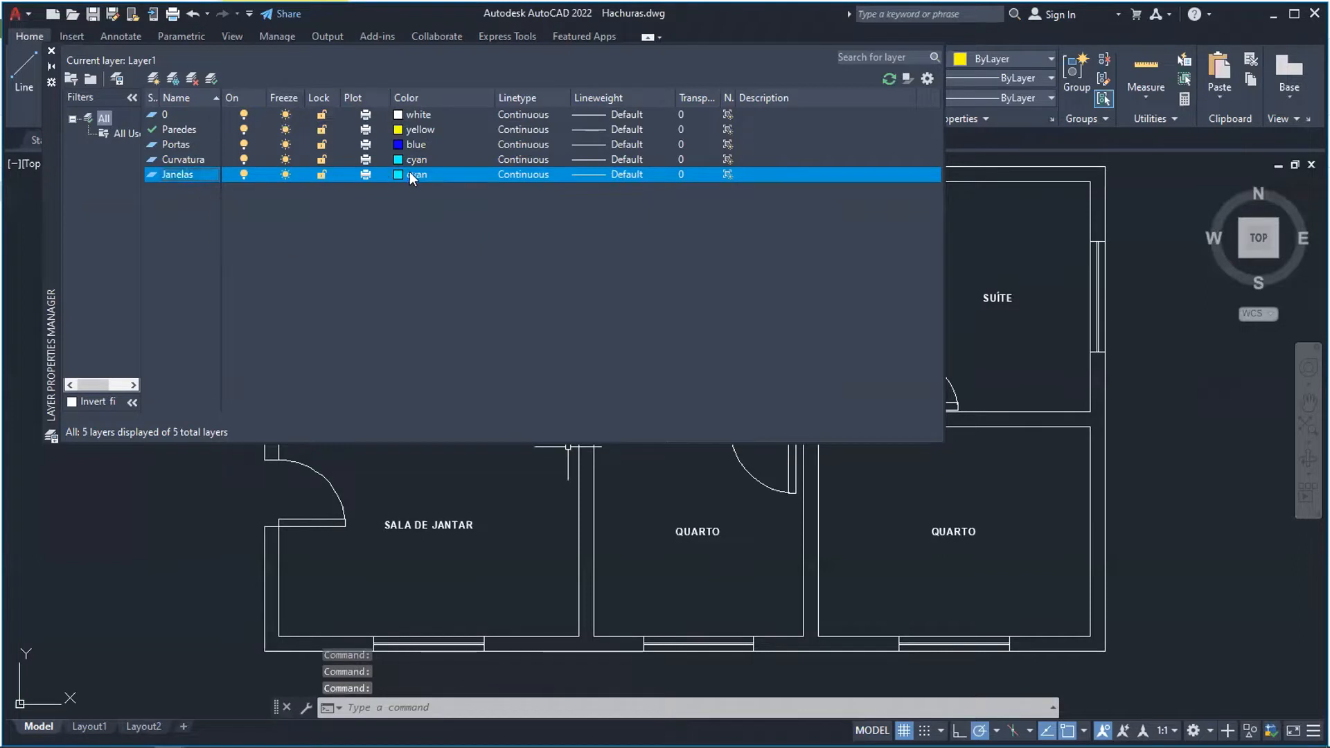
pyautogui.click(410, 175)
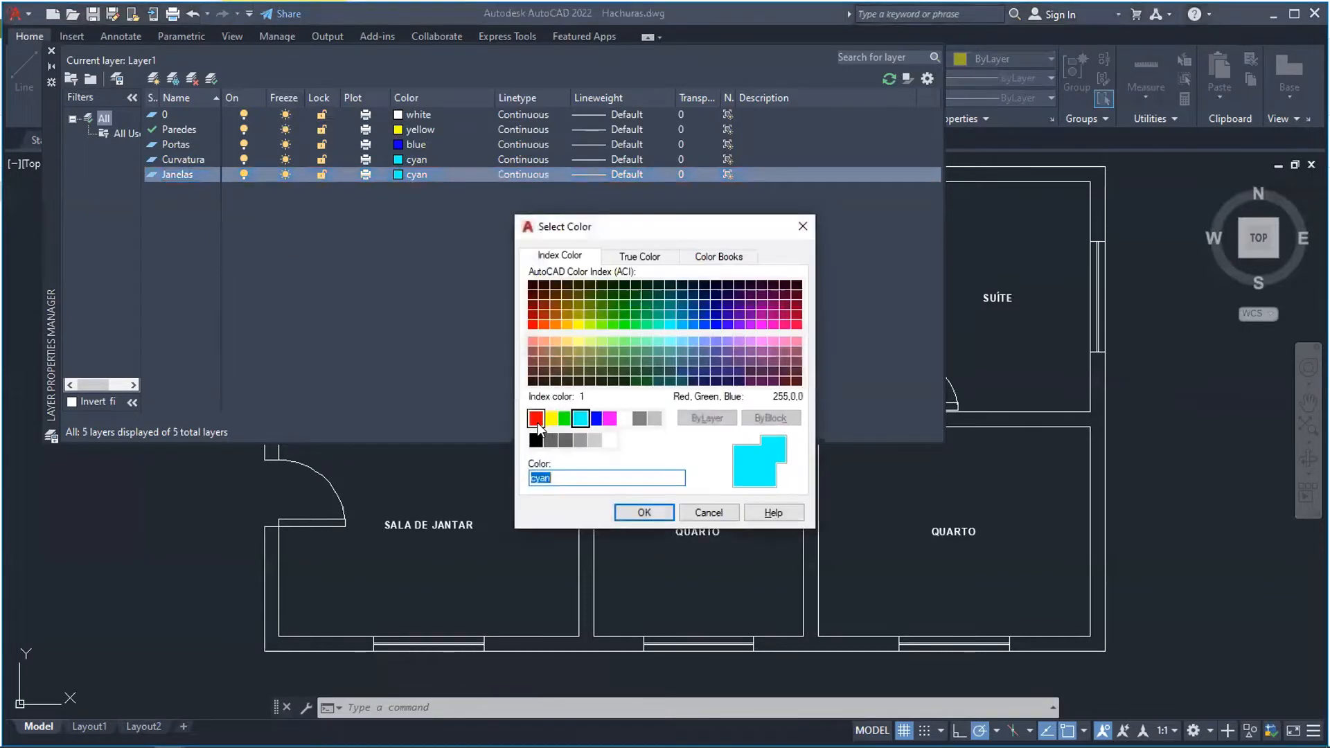
pyautogui.click(537, 420)
pyautogui.click(644, 513)
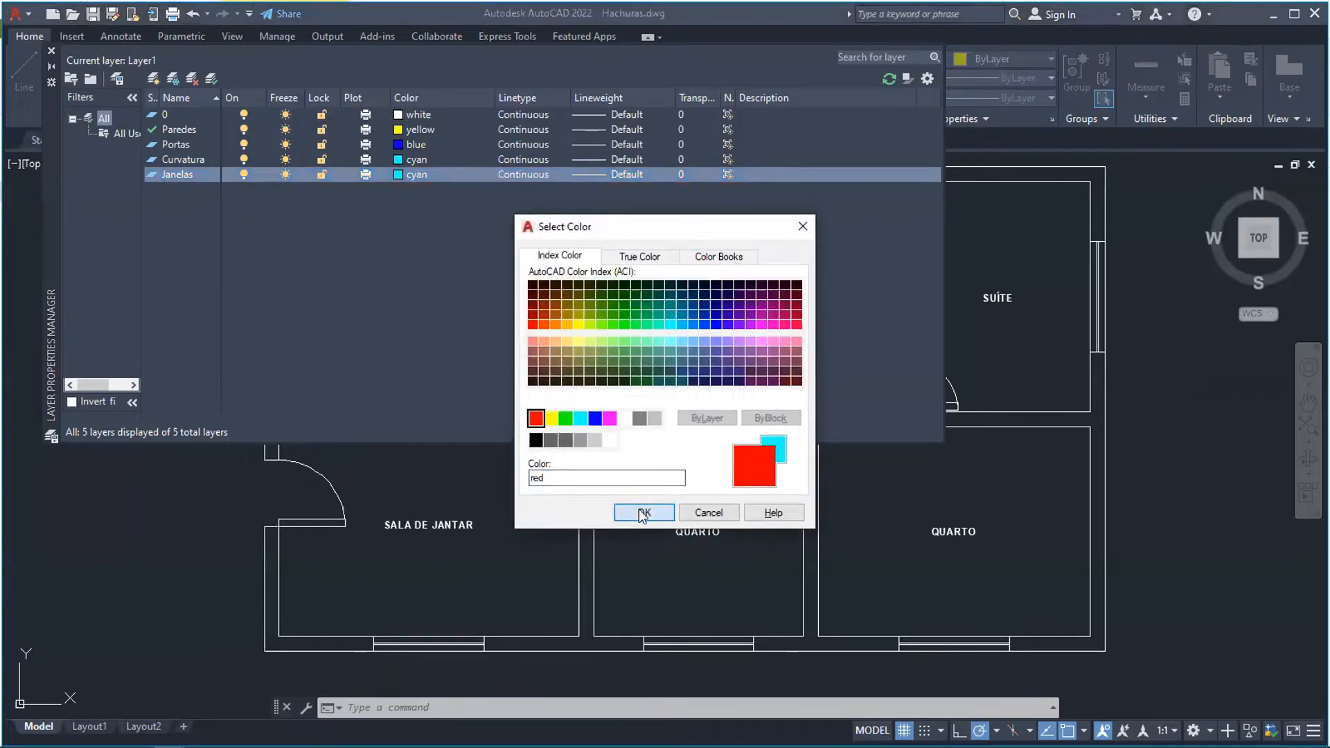
# Create a layer named Texto and set its color to black, index color 250.
pyautogui.click(153, 78)
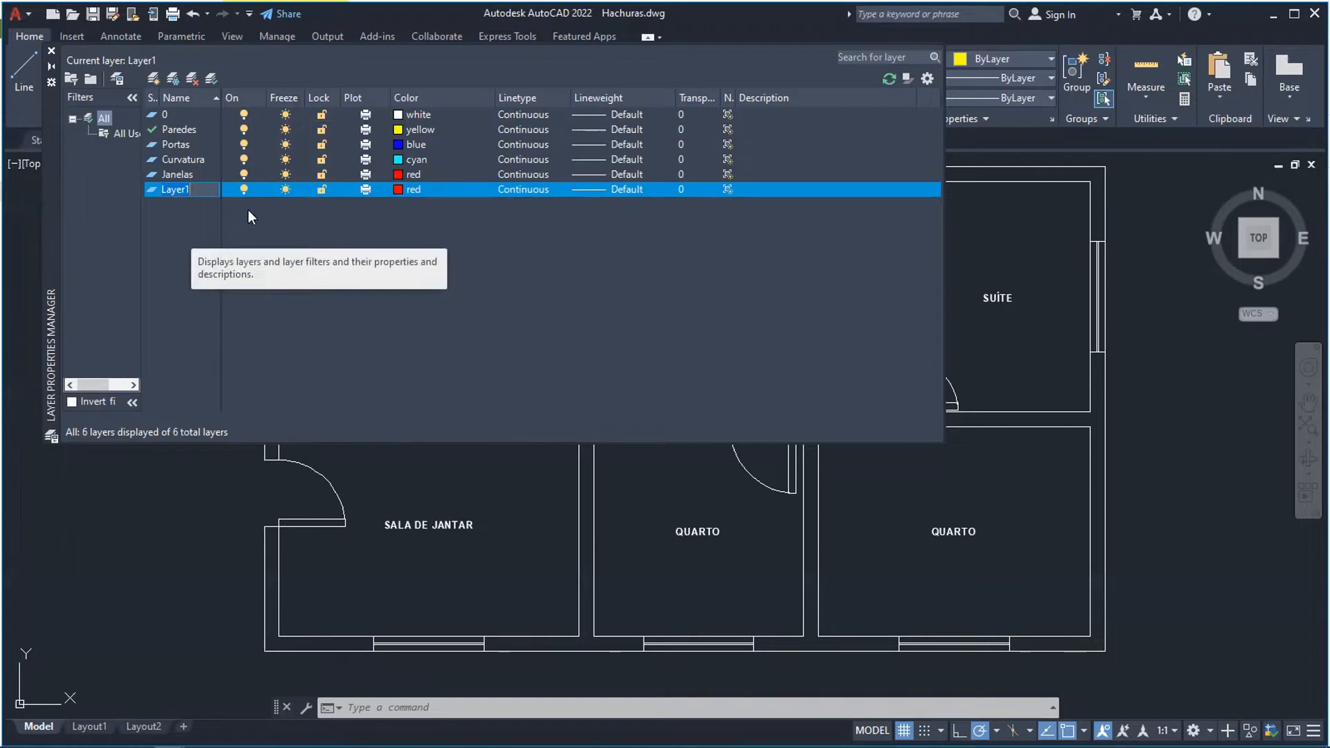
pyautogui.write('Texto')
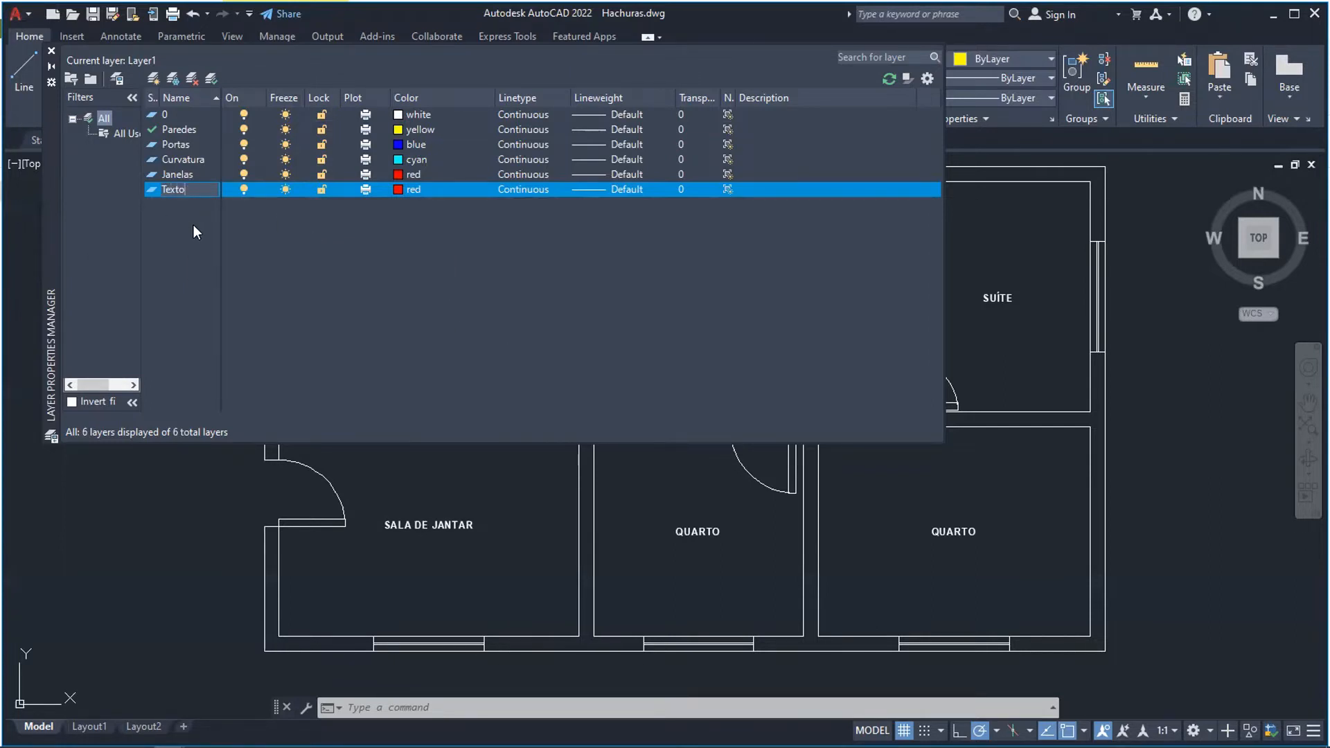
pyautogui.press('Return')
pyautogui.click(392, 191)
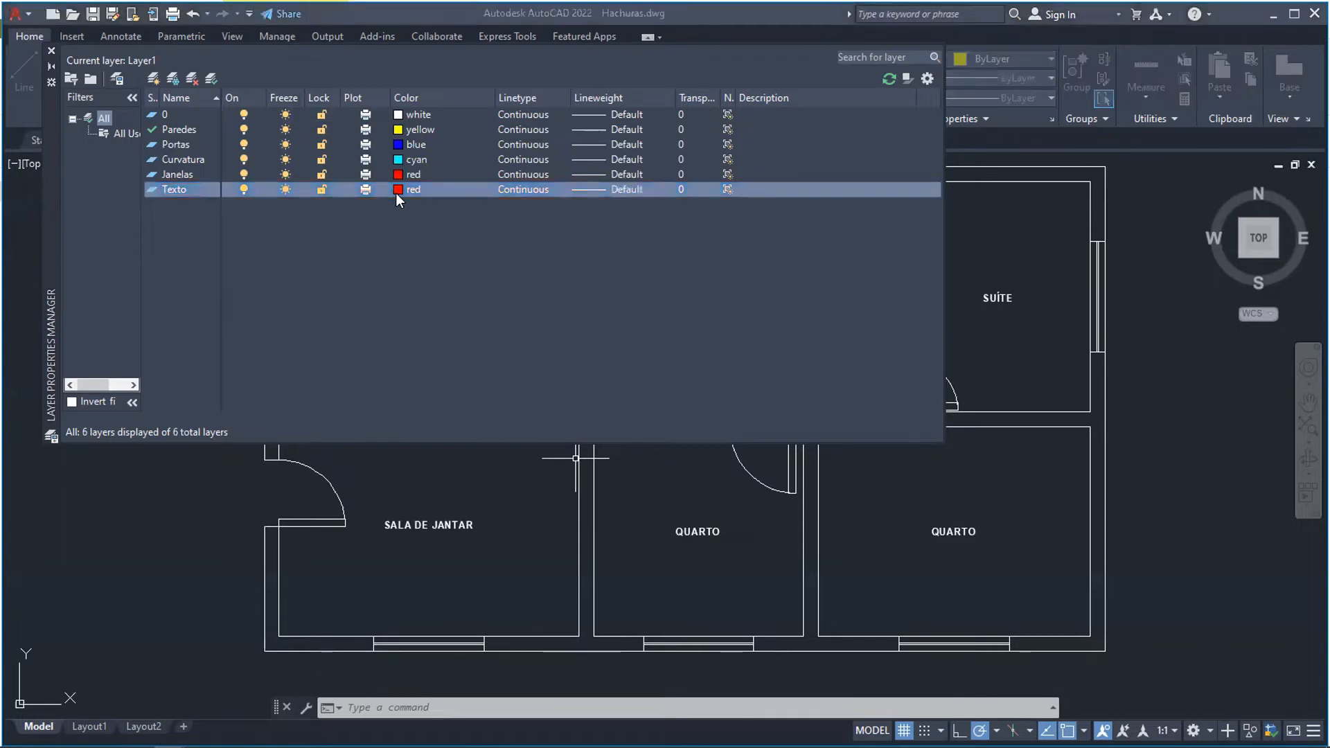
pyautogui.click(536, 440)
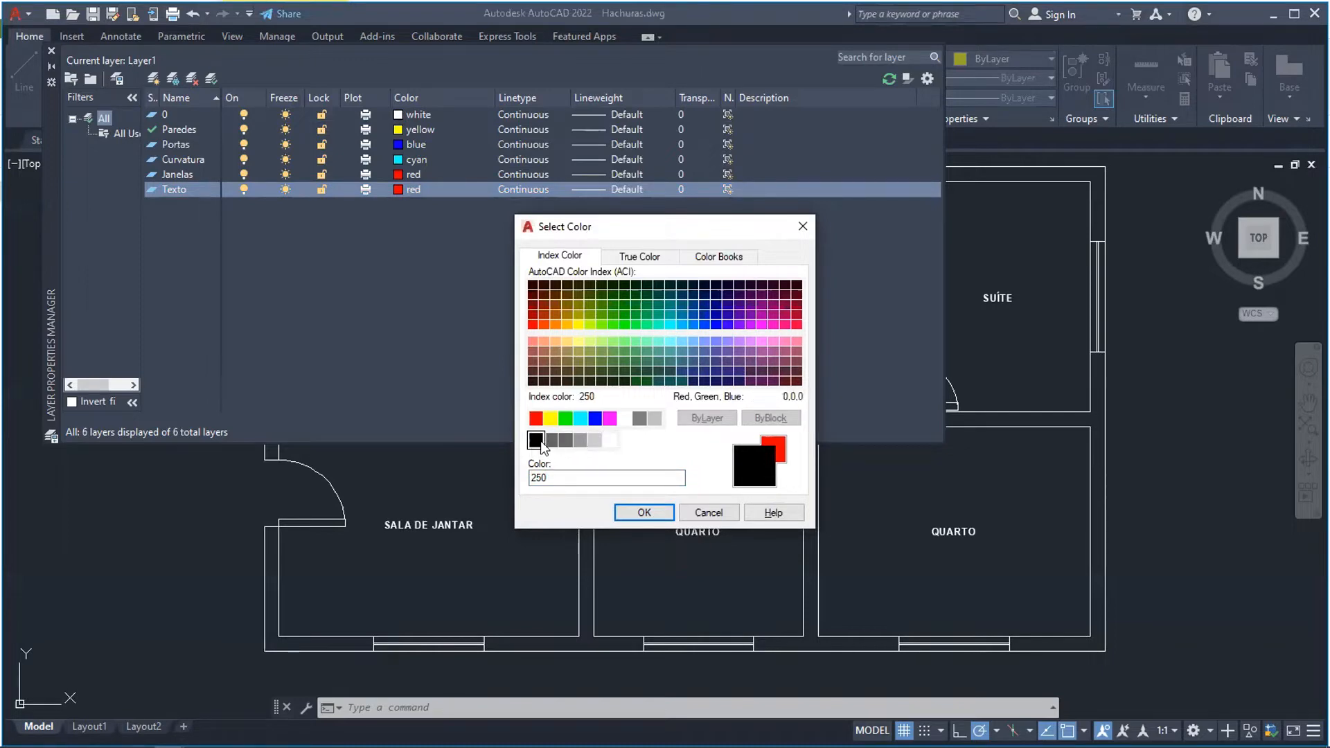
pyautogui.click(645, 513)
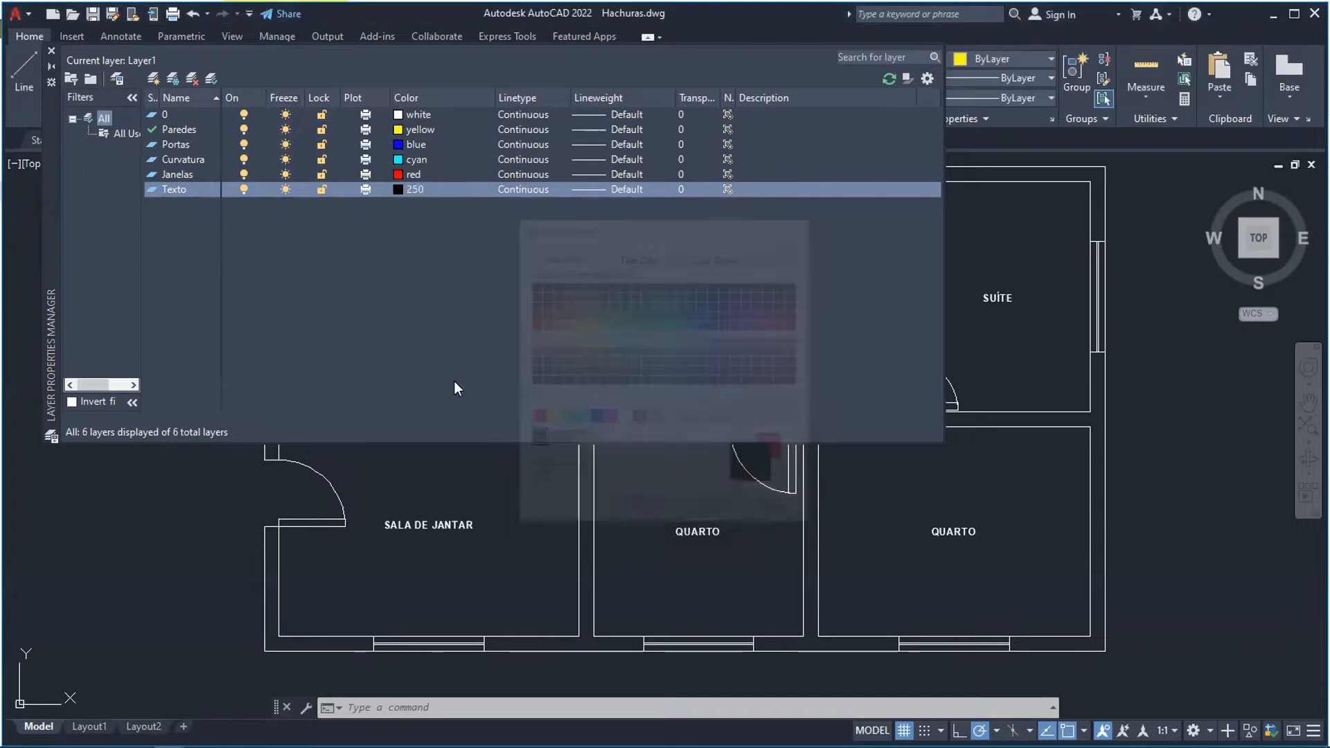
# Create a layer named Hachuras, set its color to white, and close the layer manager.
pyautogui.click(155, 77)
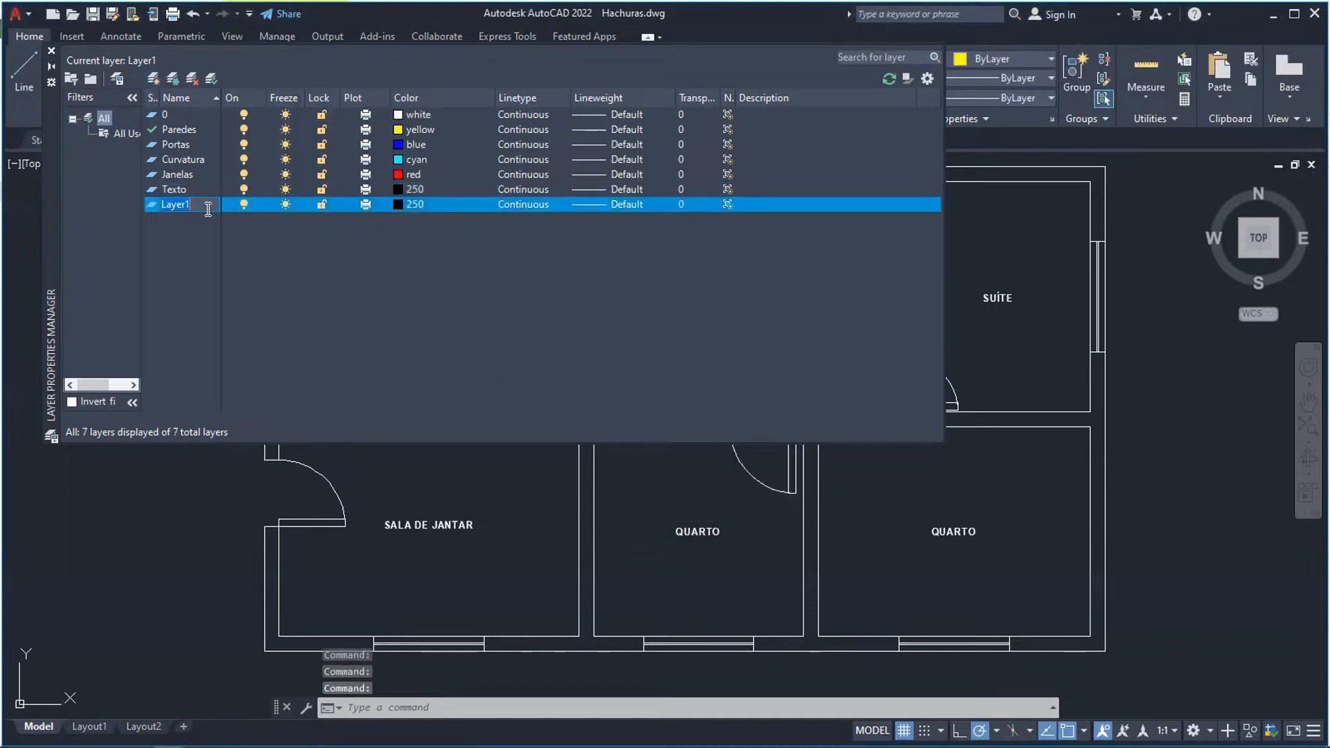
pyautogui.write('Ha')
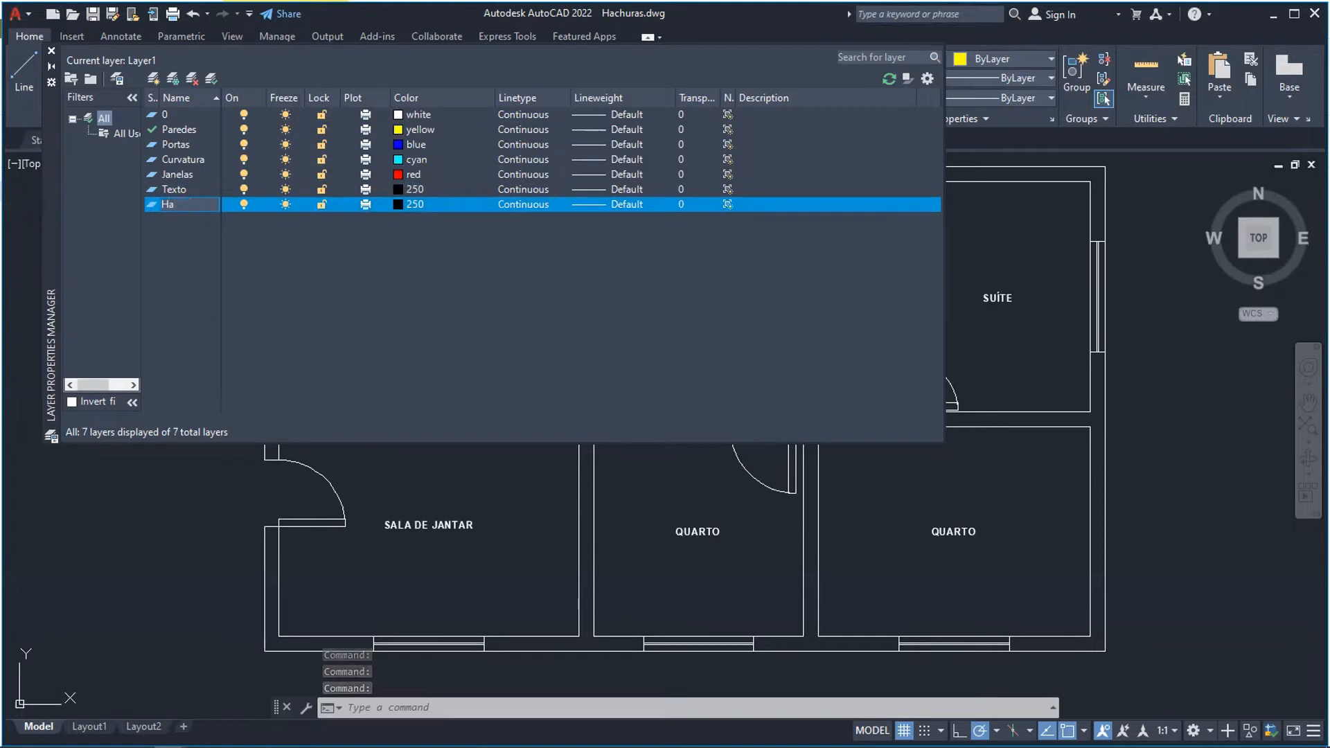
pyautogui.write('churas')
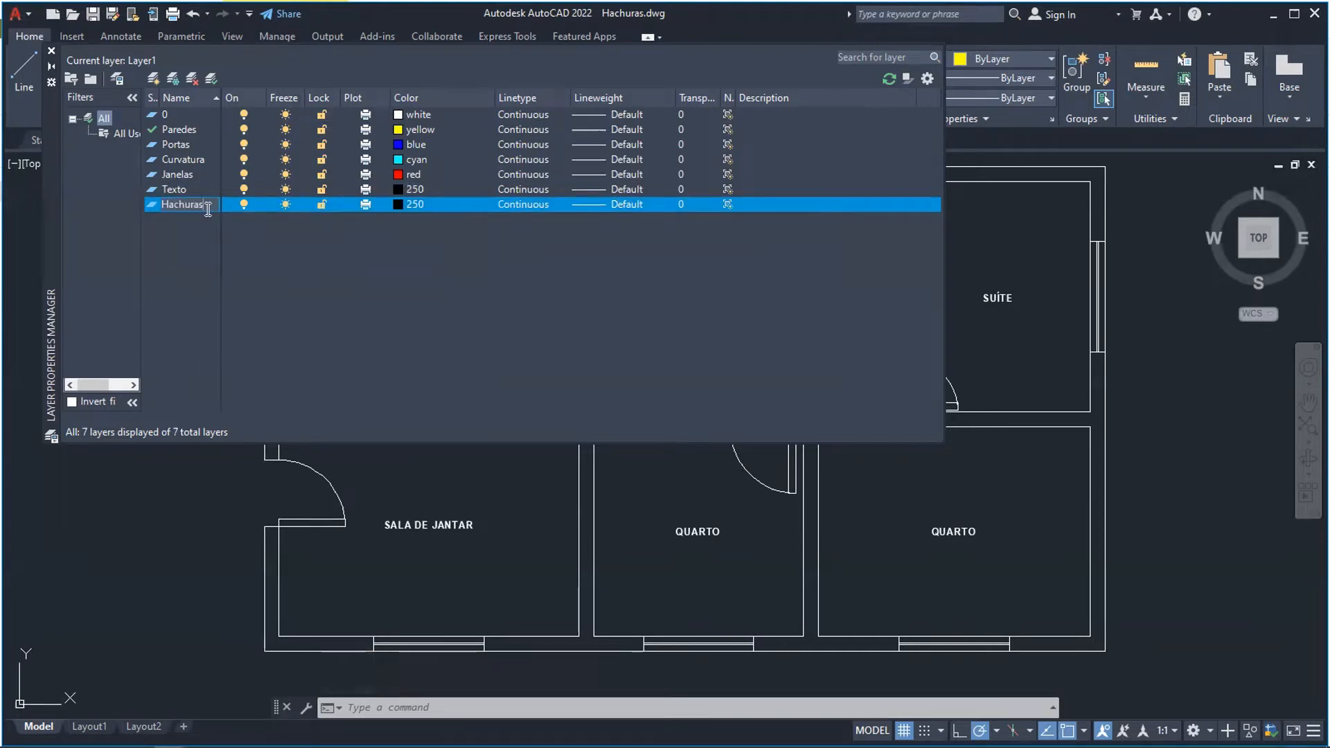
pyautogui.click(224, 231)
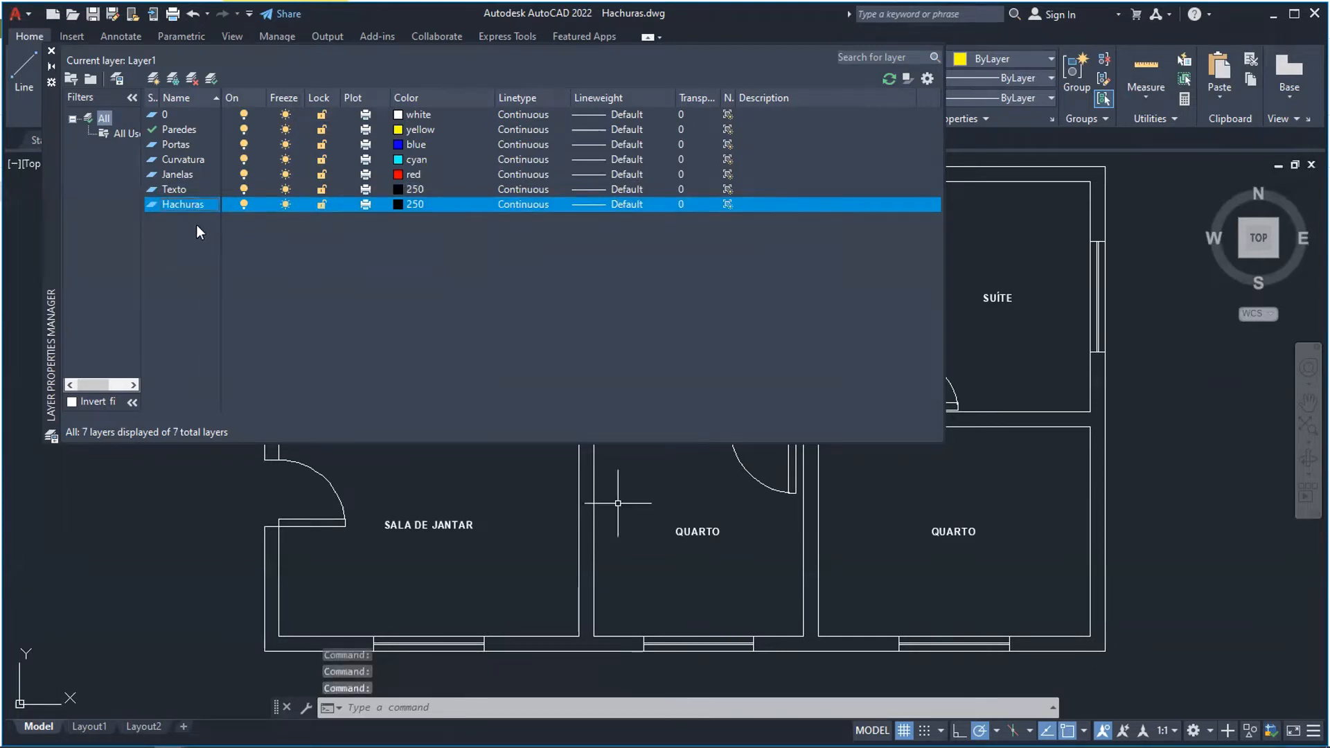
pyautogui.click(396, 205)
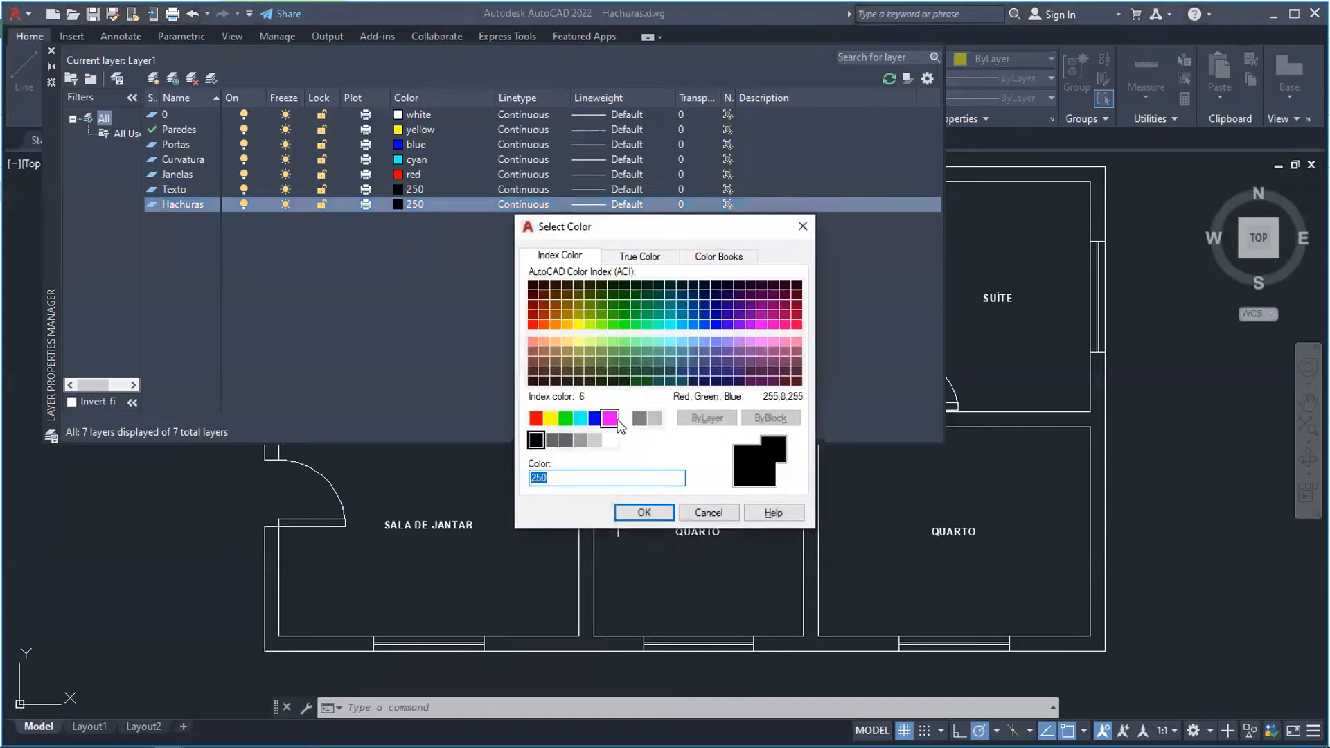
pyautogui.click(624, 418)
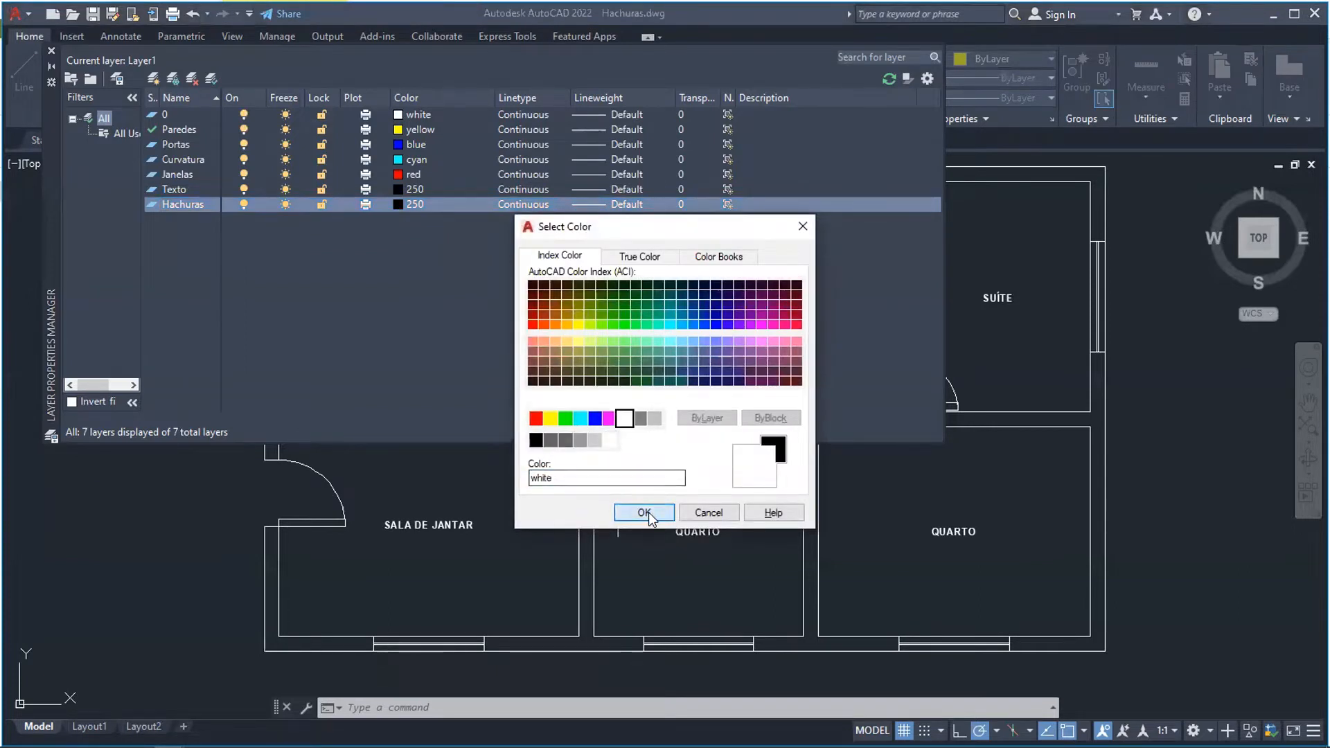
pyautogui.click(644, 513)
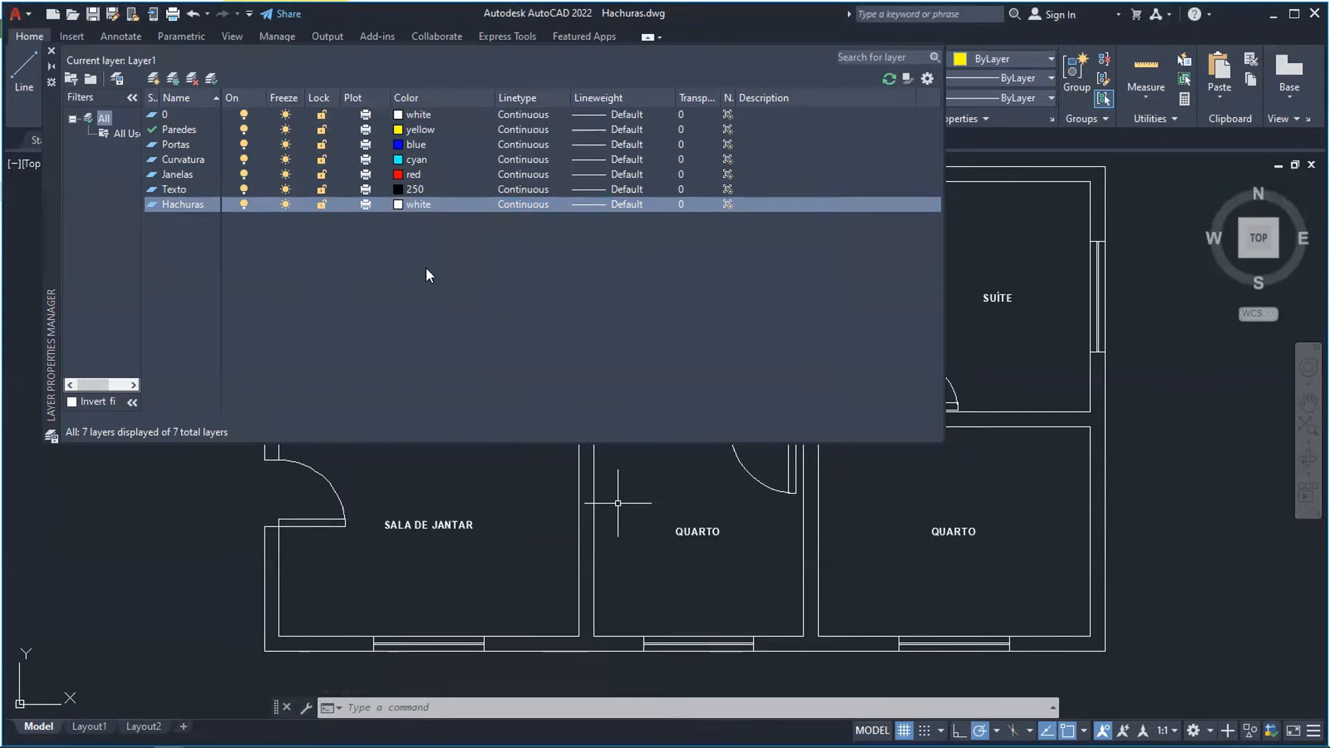
pyautogui.click(173, 130)
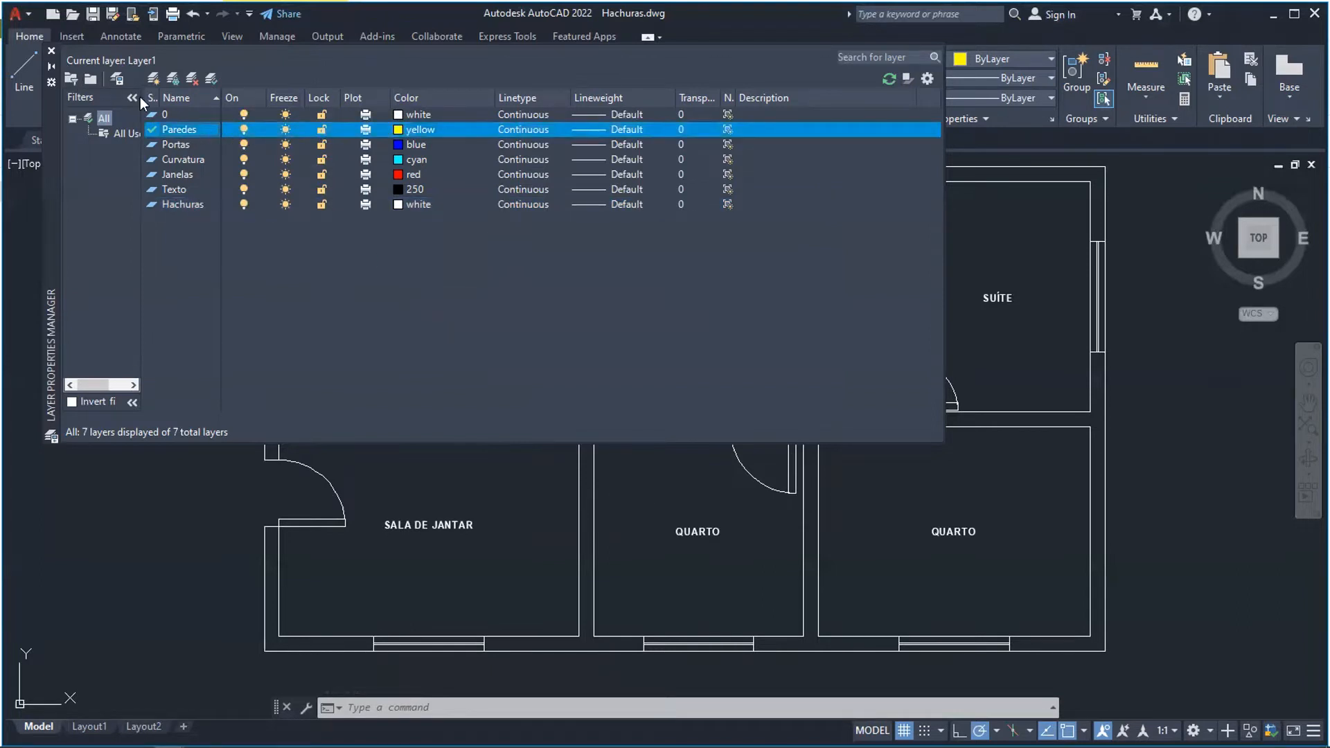
pyautogui.click(51, 51)
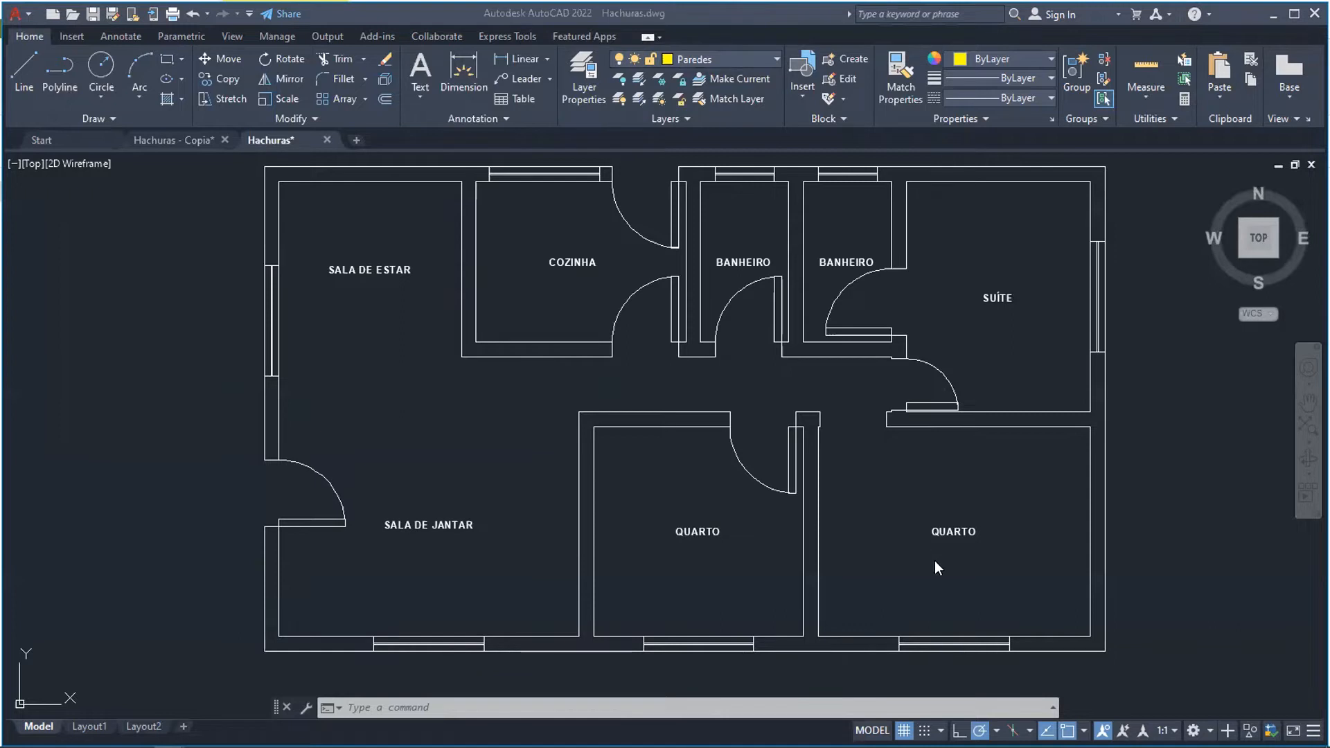
pyautogui.click(731, 61)
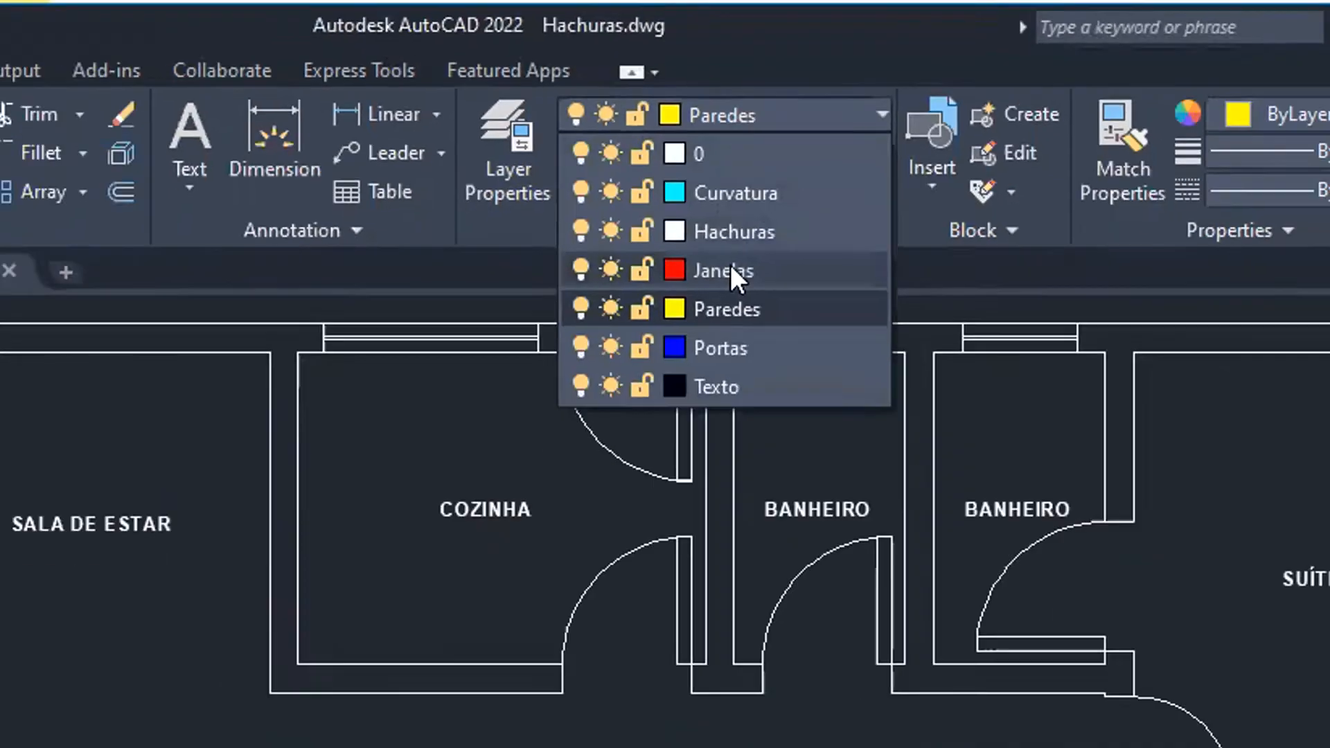
pyautogui.click(763, 371)
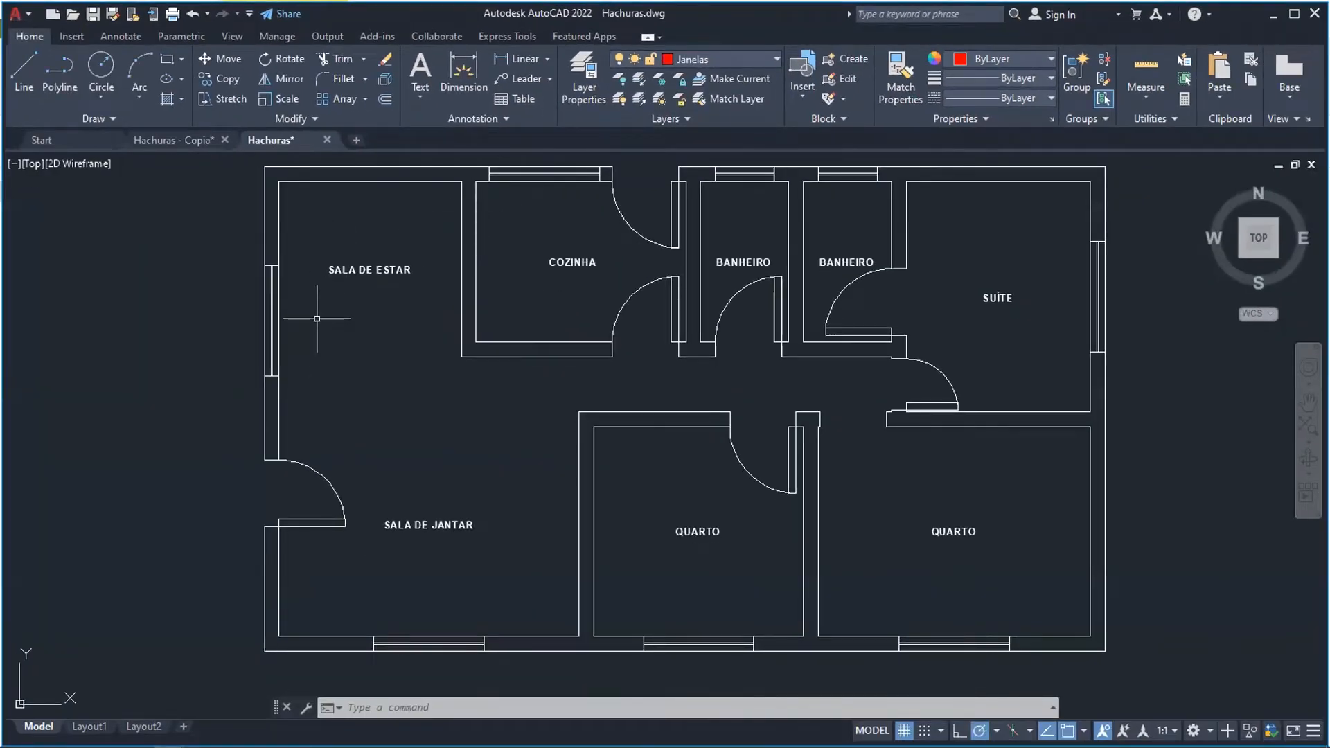
pyautogui.moveTo(311, 291)
pyautogui.mouseDown()
pyautogui.moveTo(231, 326)
pyautogui.moveTo(223, 350)
pyautogui.mouseUp()
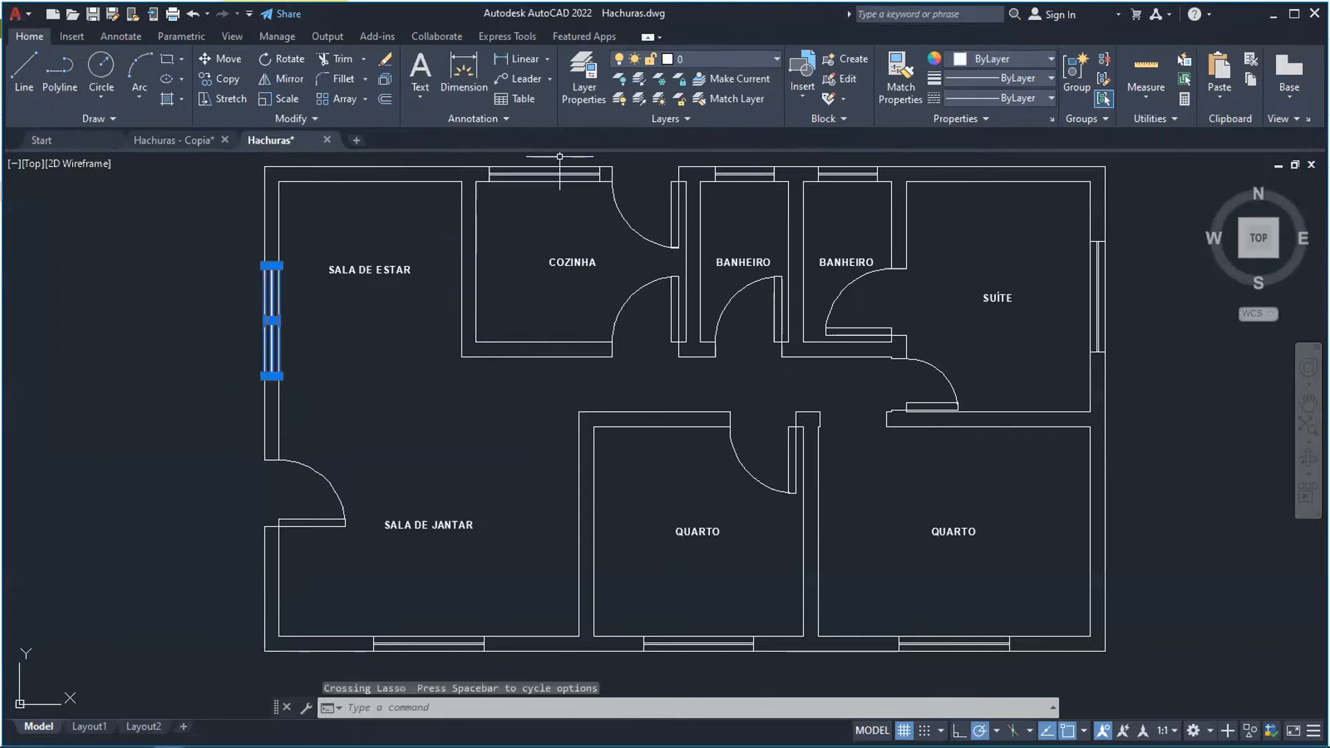
pyautogui.scroll(-4, 553, 165)
pyautogui.scroll(4, 551, 156)
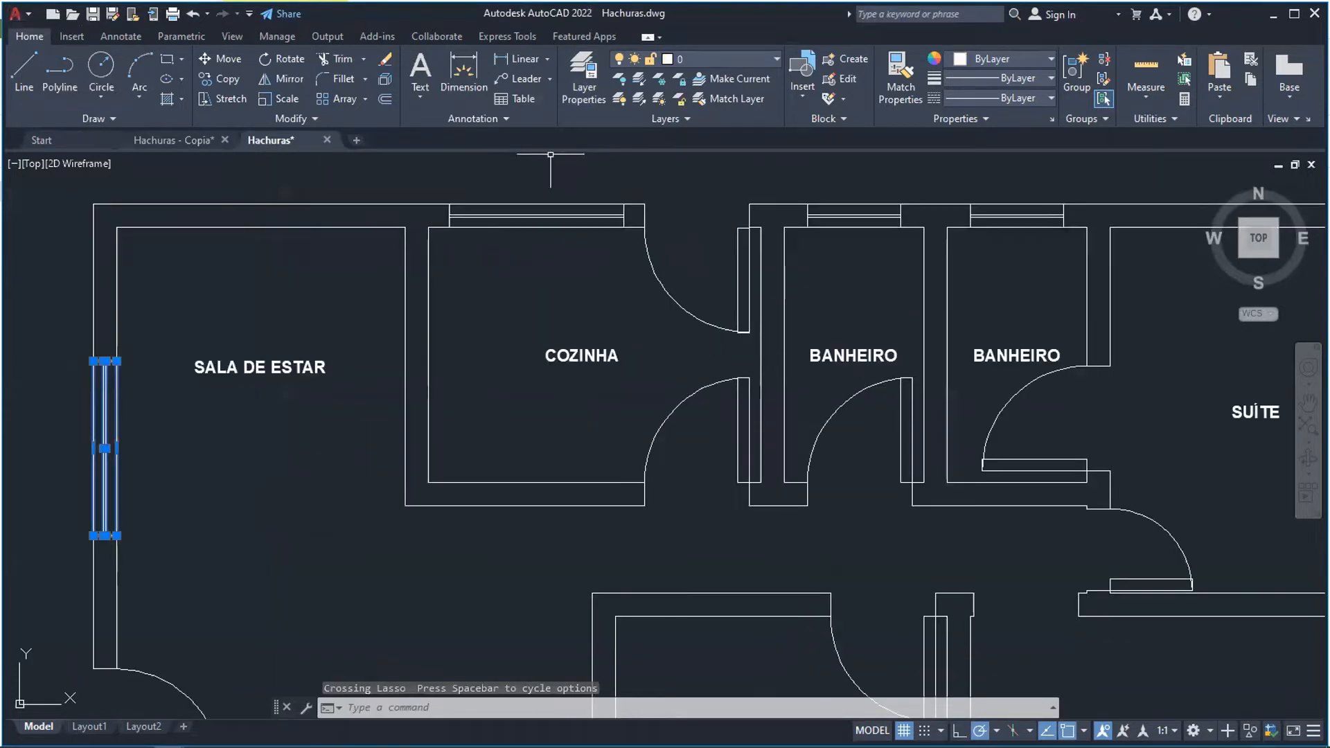
pyautogui.click(587, 174)
pyautogui.moveTo(587, 173)
pyautogui.mouseDown()
pyautogui.moveTo(490, 251)
pyautogui.moveTo(482, 273)
pyautogui.mouseUp()
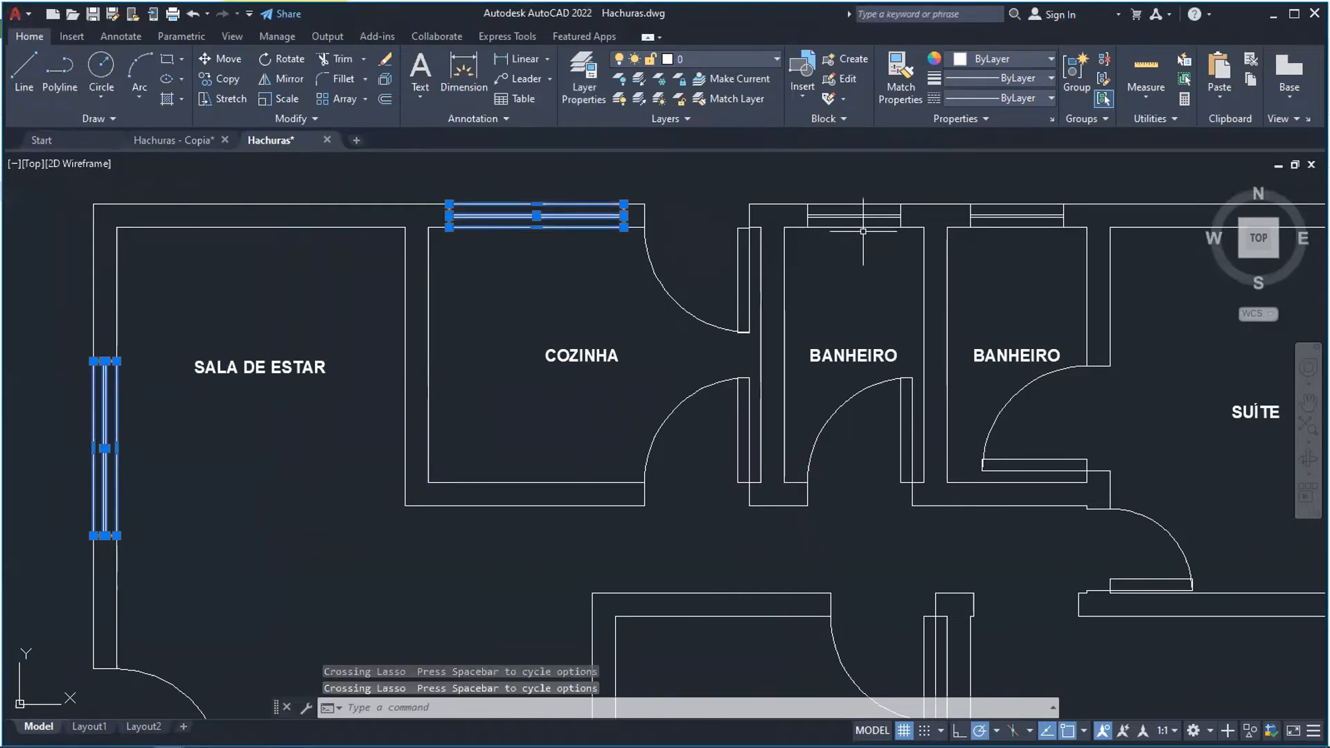
pyautogui.moveTo(863, 231); pyautogui.dragTo(830, 267)
pyautogui.moveTo(1053, 181)
pyautogui.mouseDown()
pyautogui.moveTo(1025, 257)
pyautogui.moveTo(912, 310)
pyautogui.mouseUp()
pyautogui.scroll(-2, 848, 330)
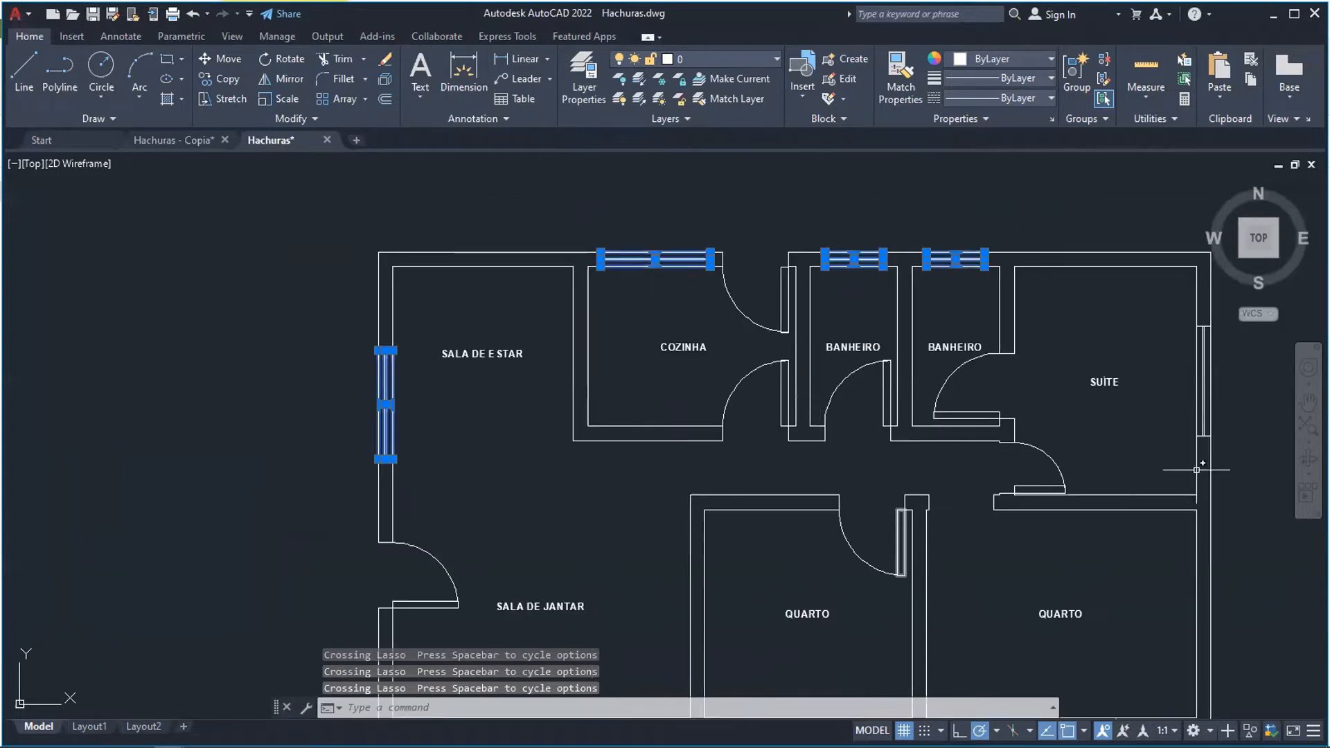
pyautogui.click(1309, 401)
pyautogui.moveTo(1127, 363); pyautogui.dragTo(885, 377)
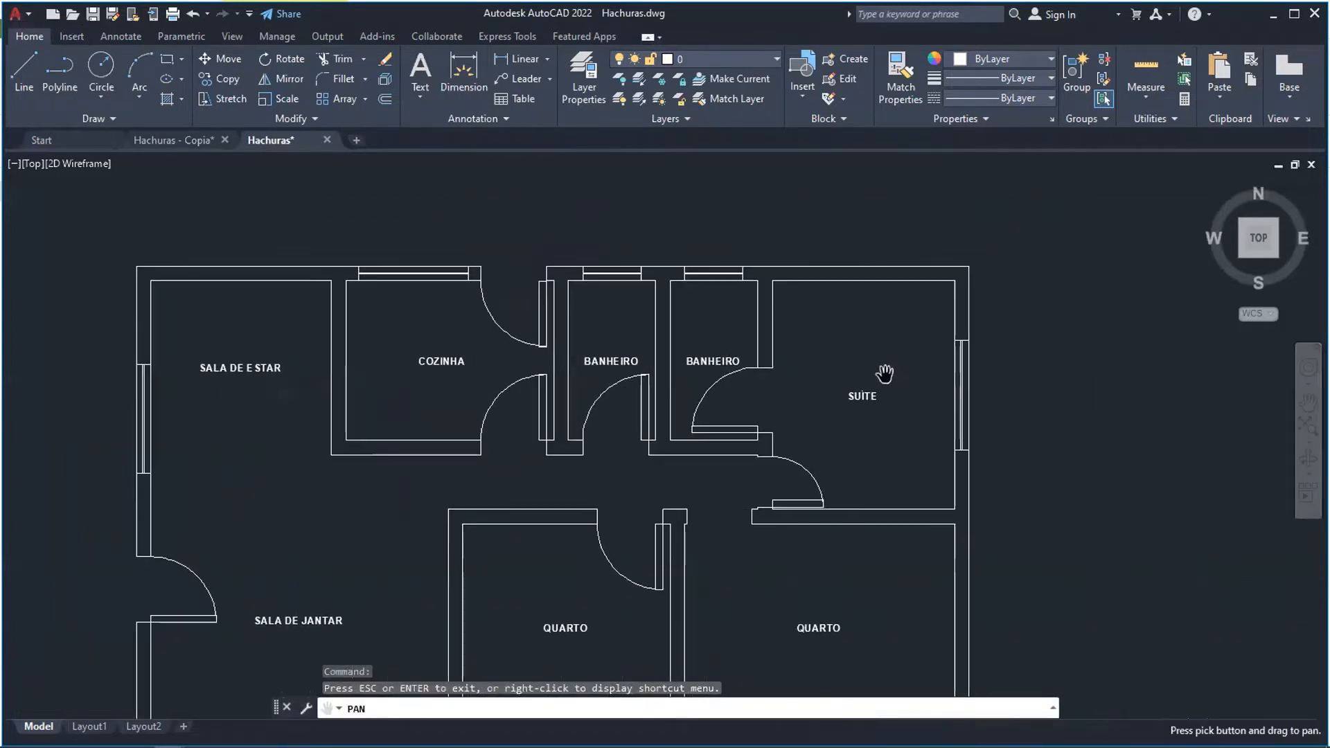
pyautogui.scroll(-4, 855, 355)
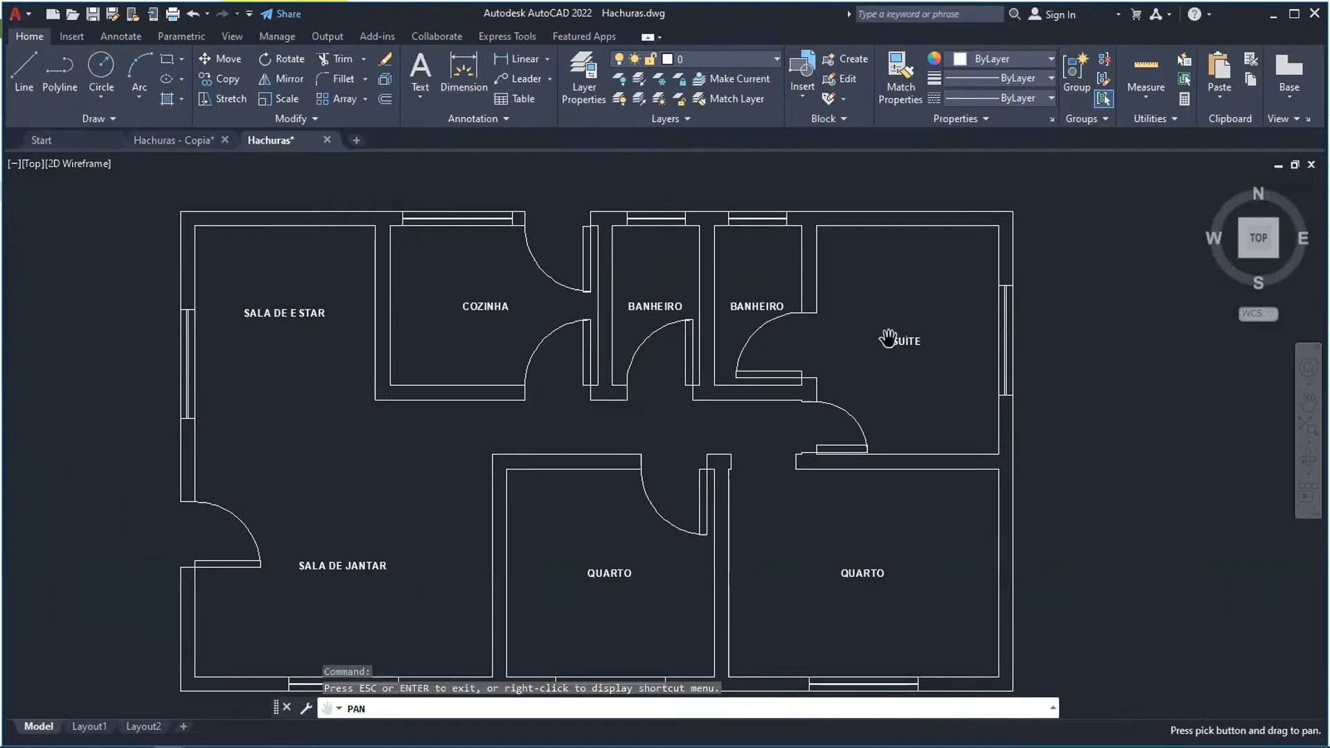
pyautogui.moveTo(830, 360); pyautogui.dragTo(809, 374)
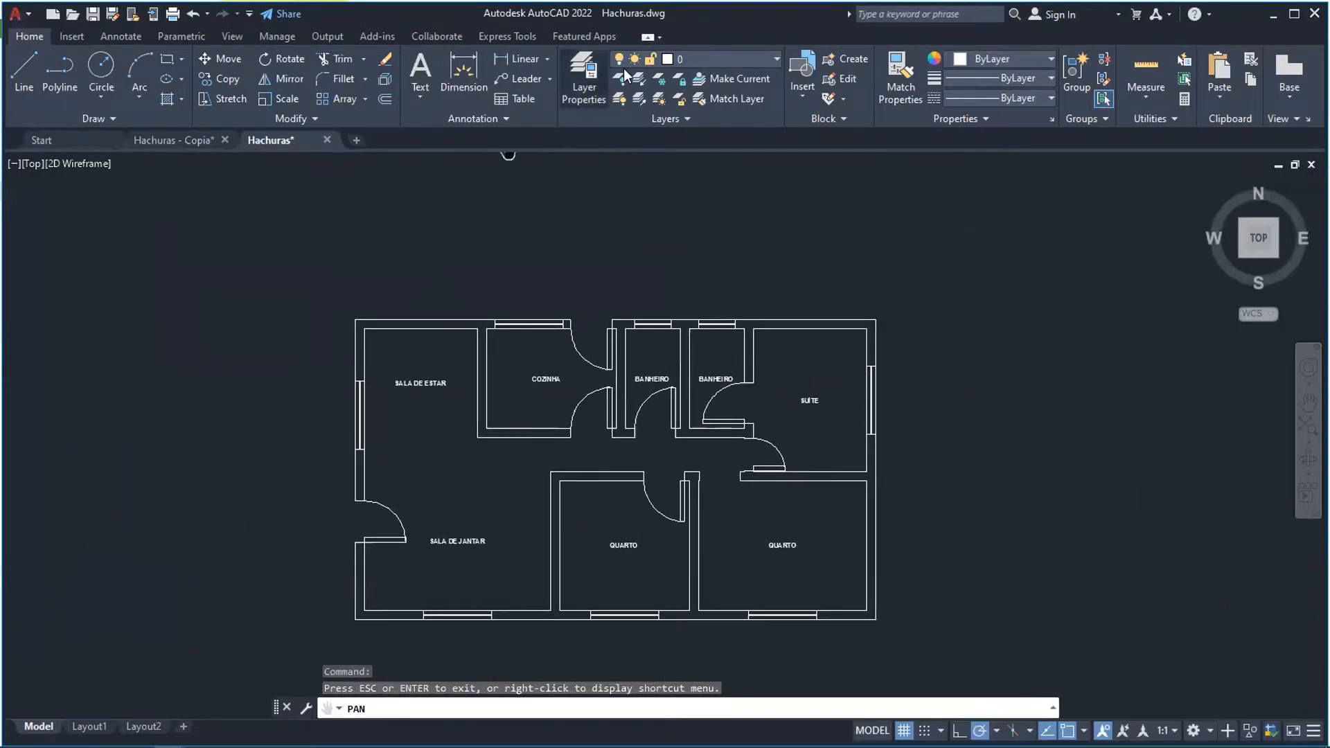
# Make Janelas the current layer and leave the pan mode.
pyautogui.click(665, 60)
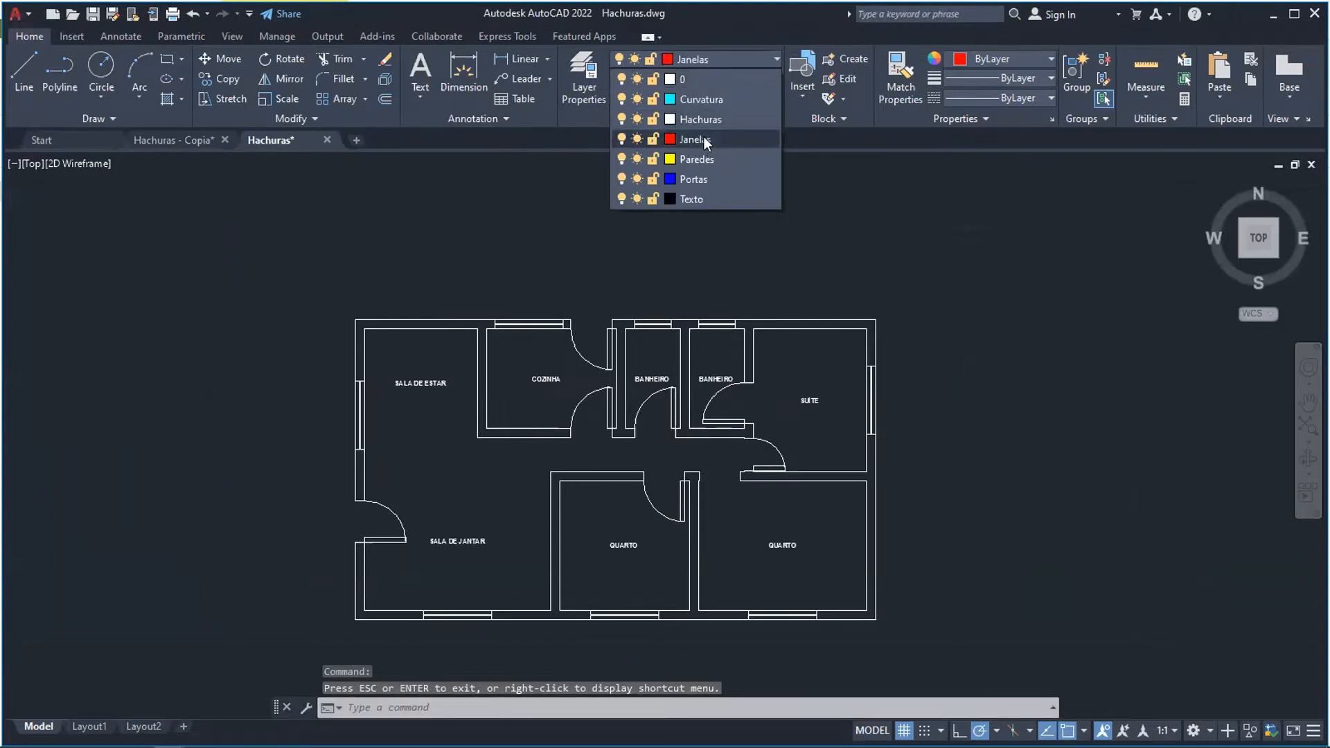
pyautogui.click(704, 139)
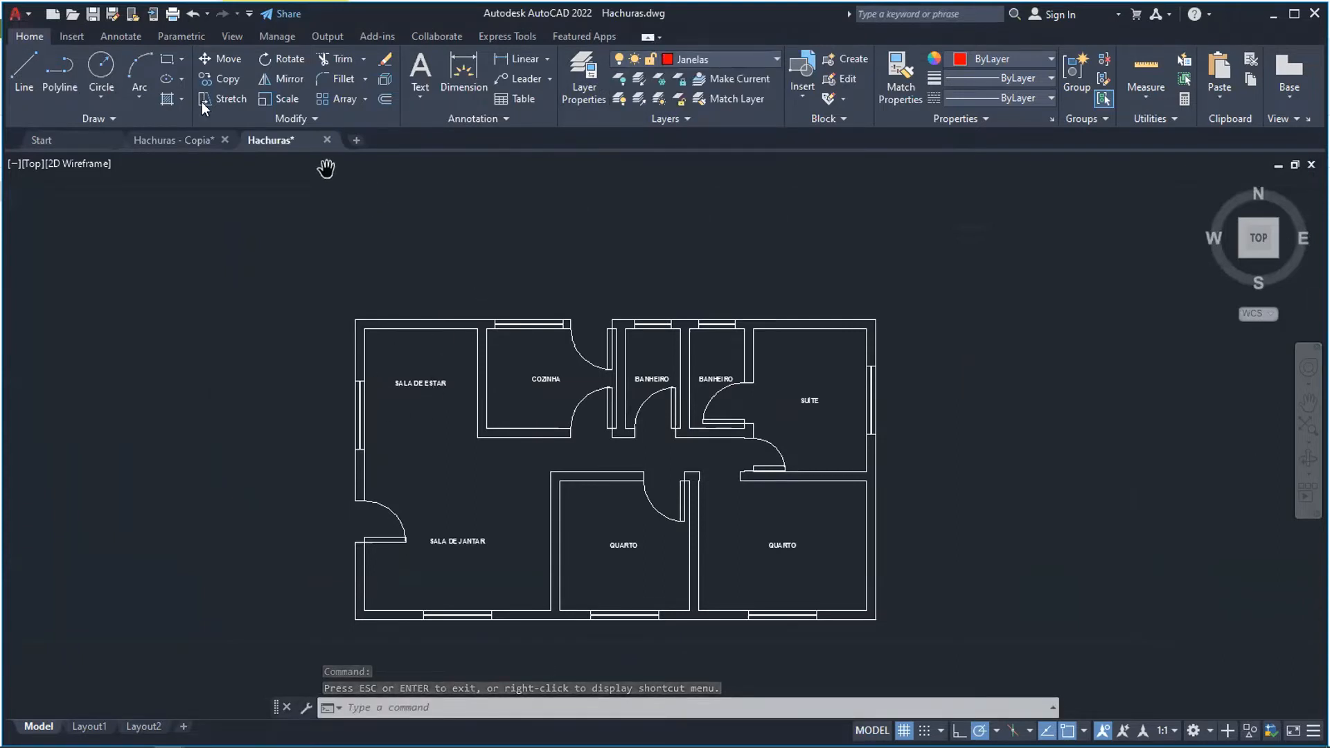
pyautogui.press('Escape')
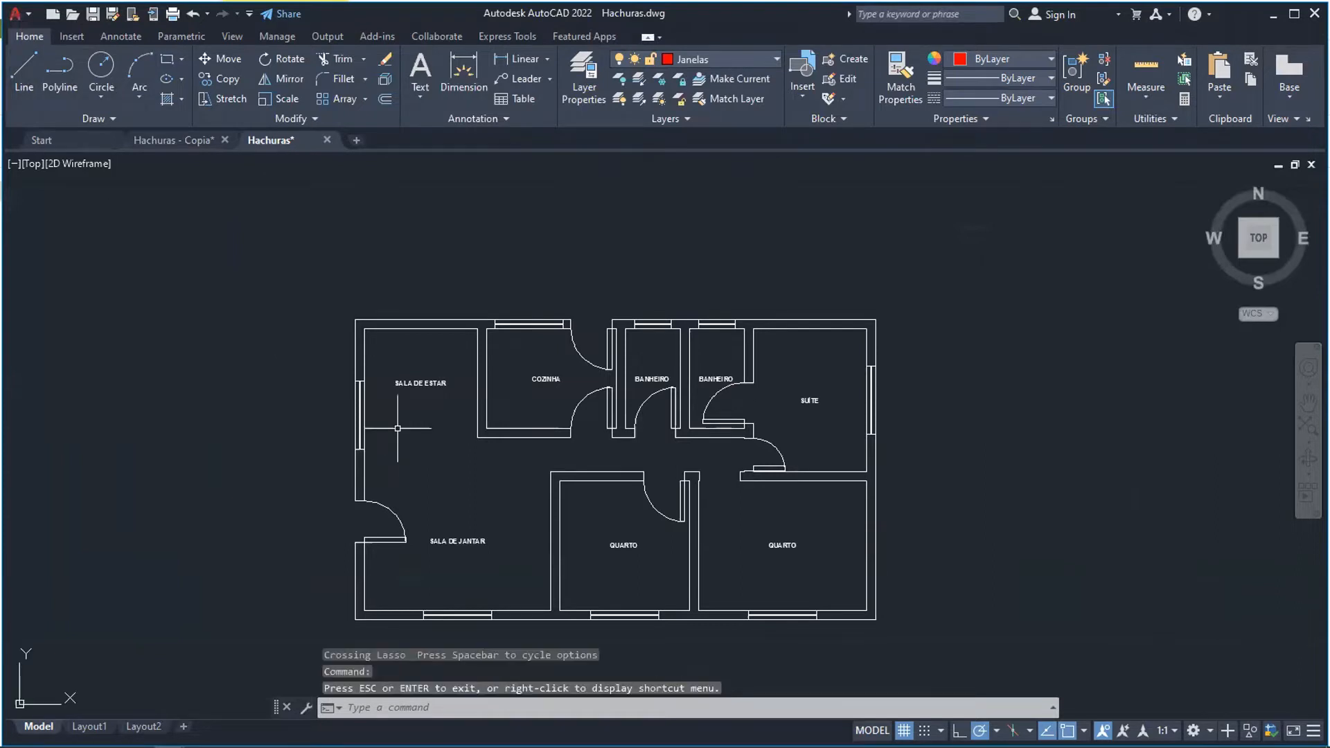
# Select all eight windows in the outer walls of the floor plan and assign them to the Janelas layer.
pyautogui.moveTo(374, 391); pyautogui.dragTo(318, 423)
pyautogui.moveTo(568, 283)
pyautogui.mouseDown()
pyautogui.moveTo(519, 340)
pyautogui.moveTo(491, 347)
pyautogui.mouseUp()
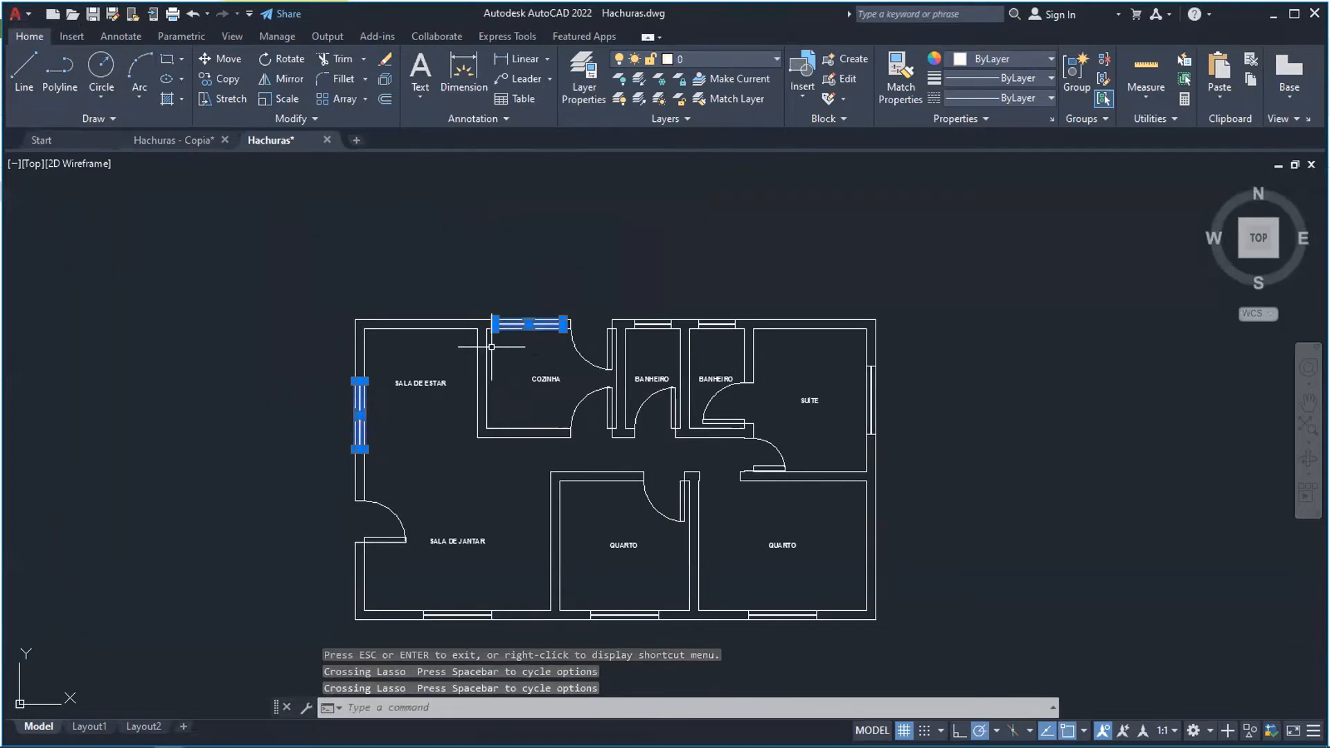
pyautogui.moveTo(670, 286); pyautogui.dragTo(643, 350)
pyautogui.moveTo(727, 300); pyautogui.dragTo(682, 367)
pyautogui.moveTo(898, 383)
pyautogui.mouseDown()
pyautogui.moveTo(900, 366)
pyautogui.moveTo(861, 386)
pyautogui.moveTo(848, 444)
pyautogui.mouseUp()
pyautogui.moveTo(797, 590); pyautogui.dragTo(762, 648)
pyautogui.moveTo(643, 598)
pyautogui.mouseDown()
pyautogui.moveTo(623, 629)
pyautogui.moveTo(615, 593)
pyautogui.mouseUp()
pyautogui.moveTo(471, 597)
pyautogui.mouseDown()
pyautogui.moveTo(447, 627)
pyautogui.moveTo(466, 630)
pyautogui.mouseUp()
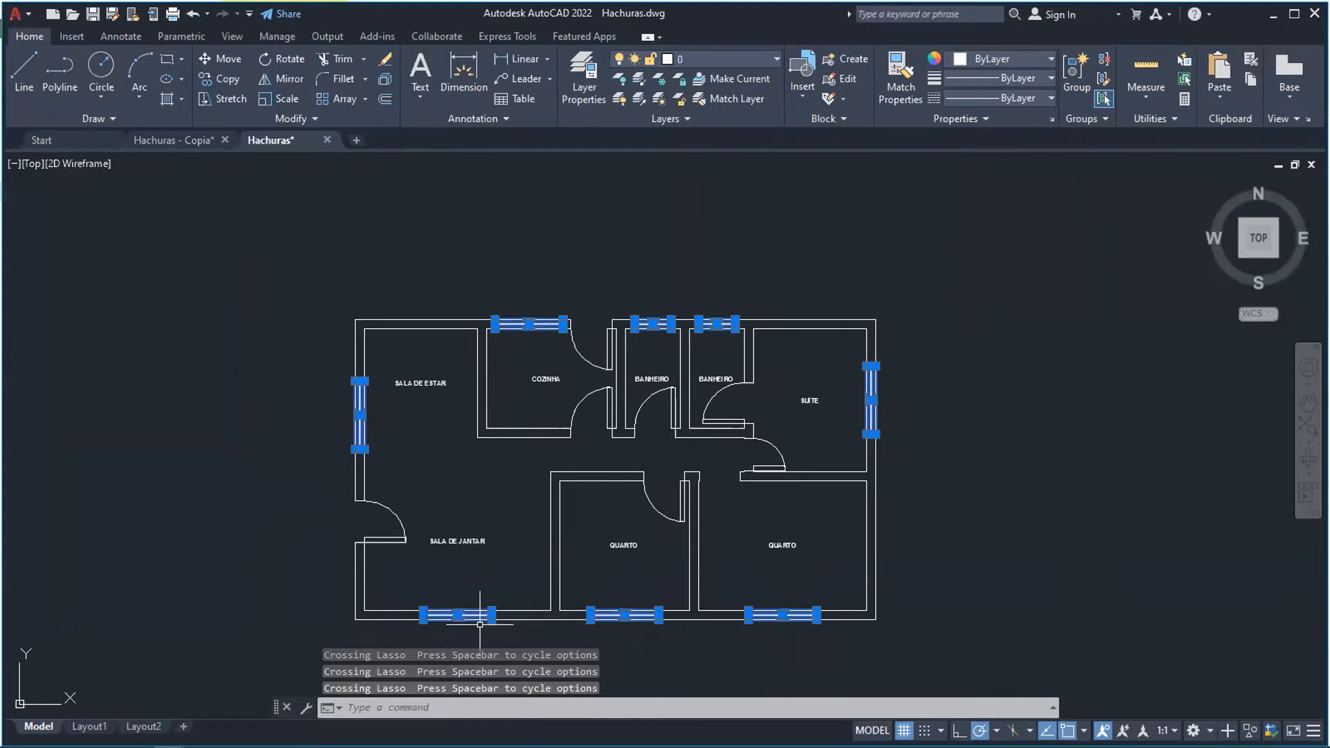
pyautogui.click(707, 61)
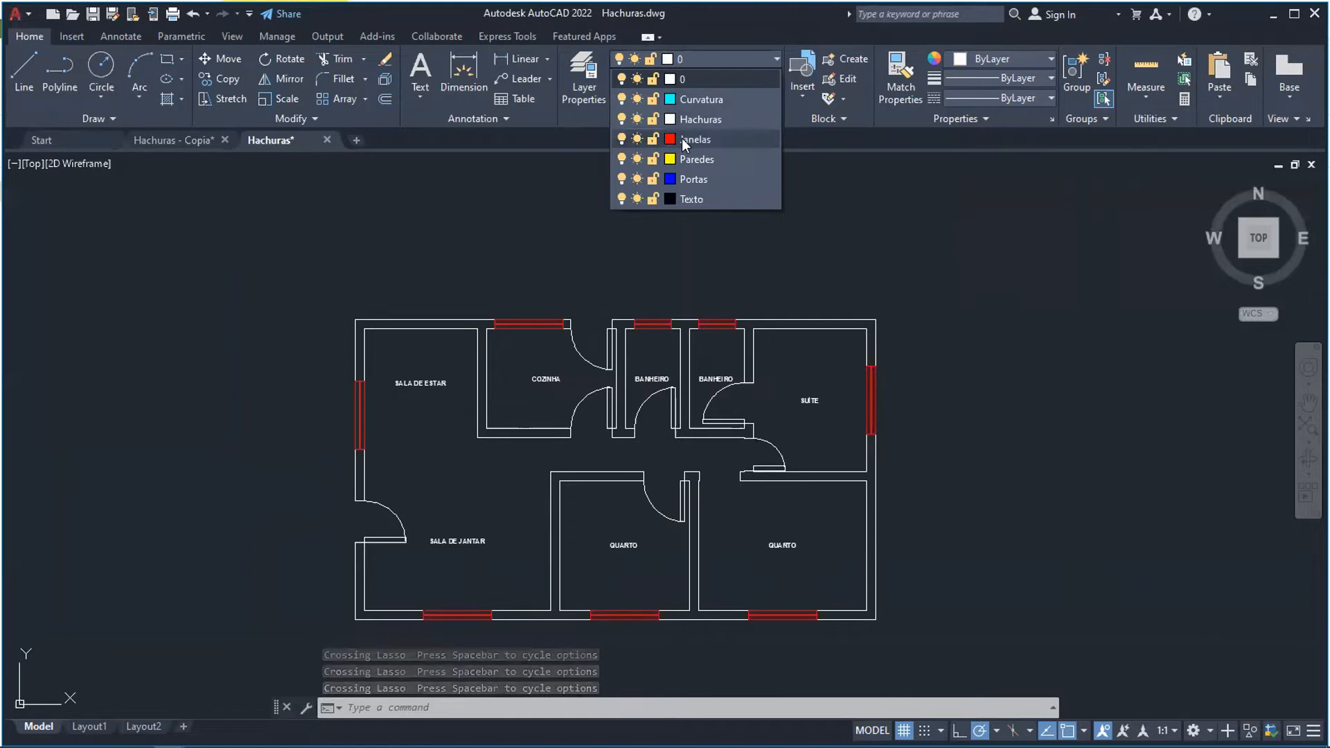
pyautogui.click(682, 139)
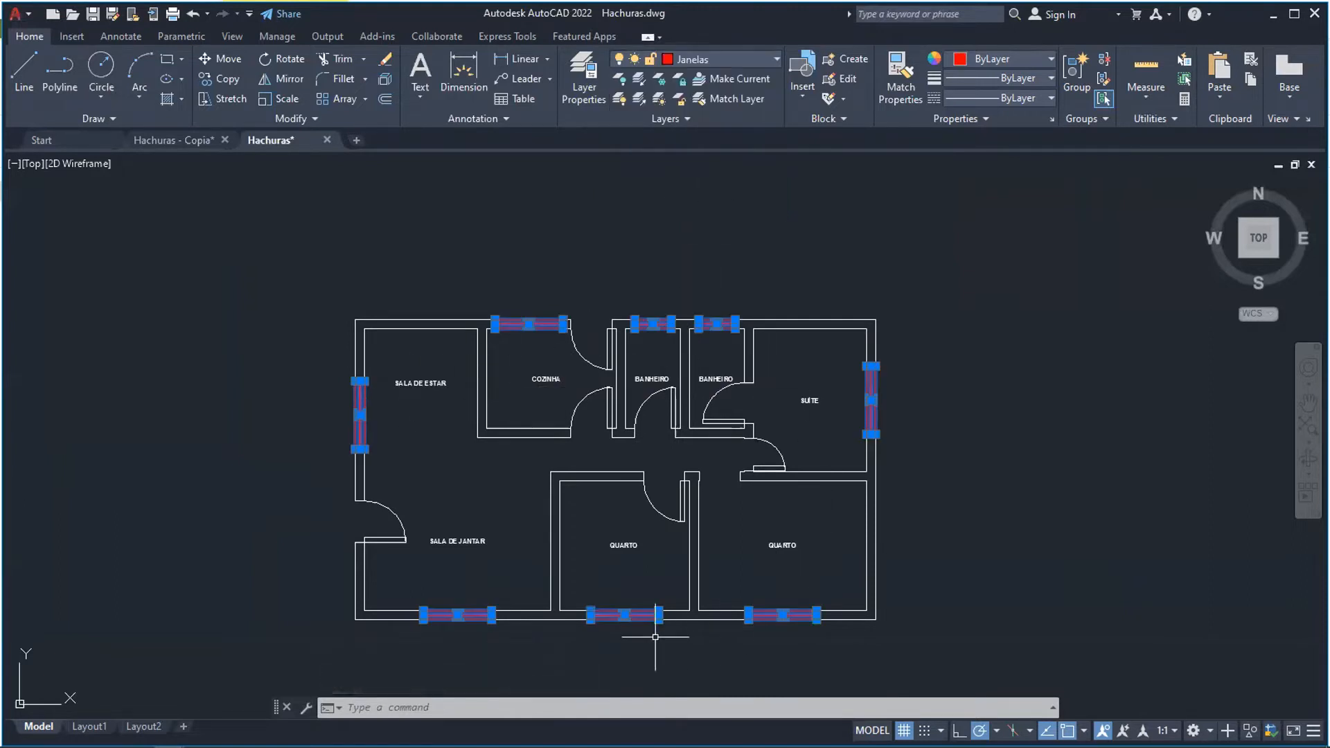
# Turn off the Janelas layer even though it is the current layer.
pyautogui.click(696, 60)
pyautogui.click(622, 141)
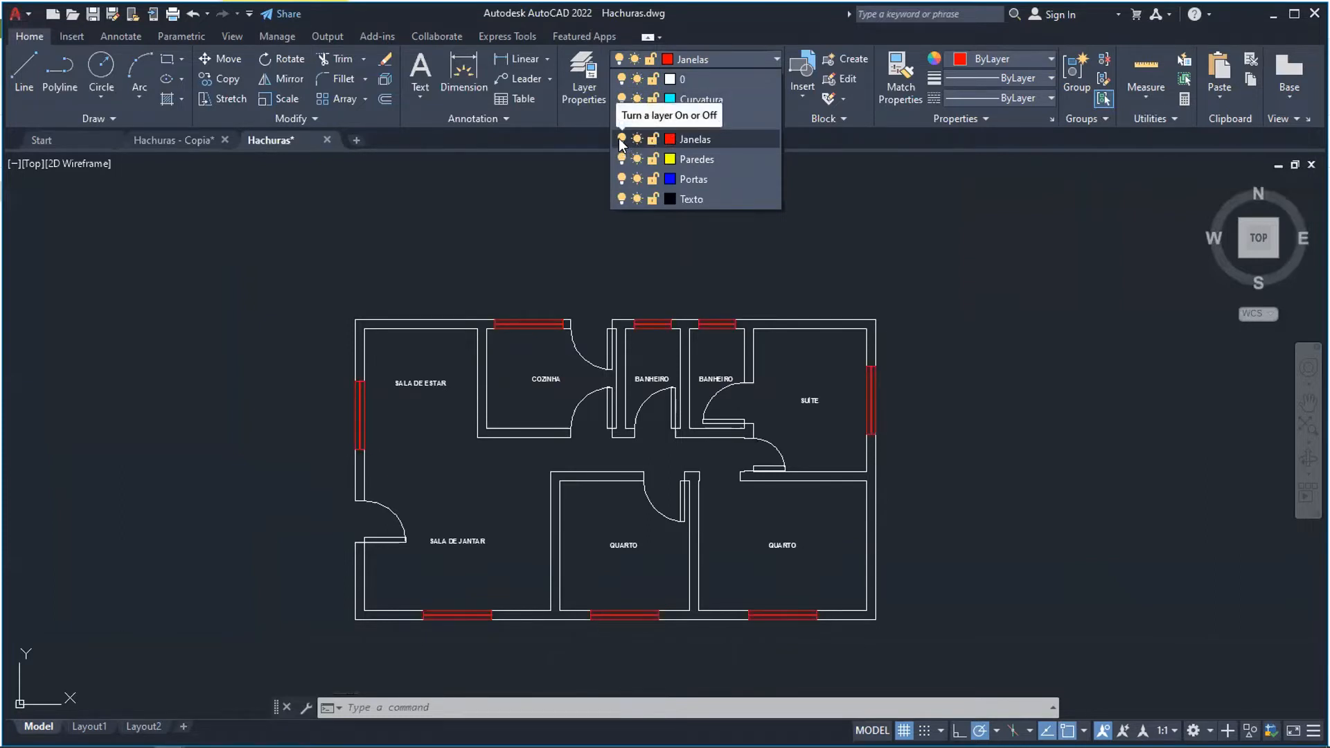
pyautogui.click(622, 141)
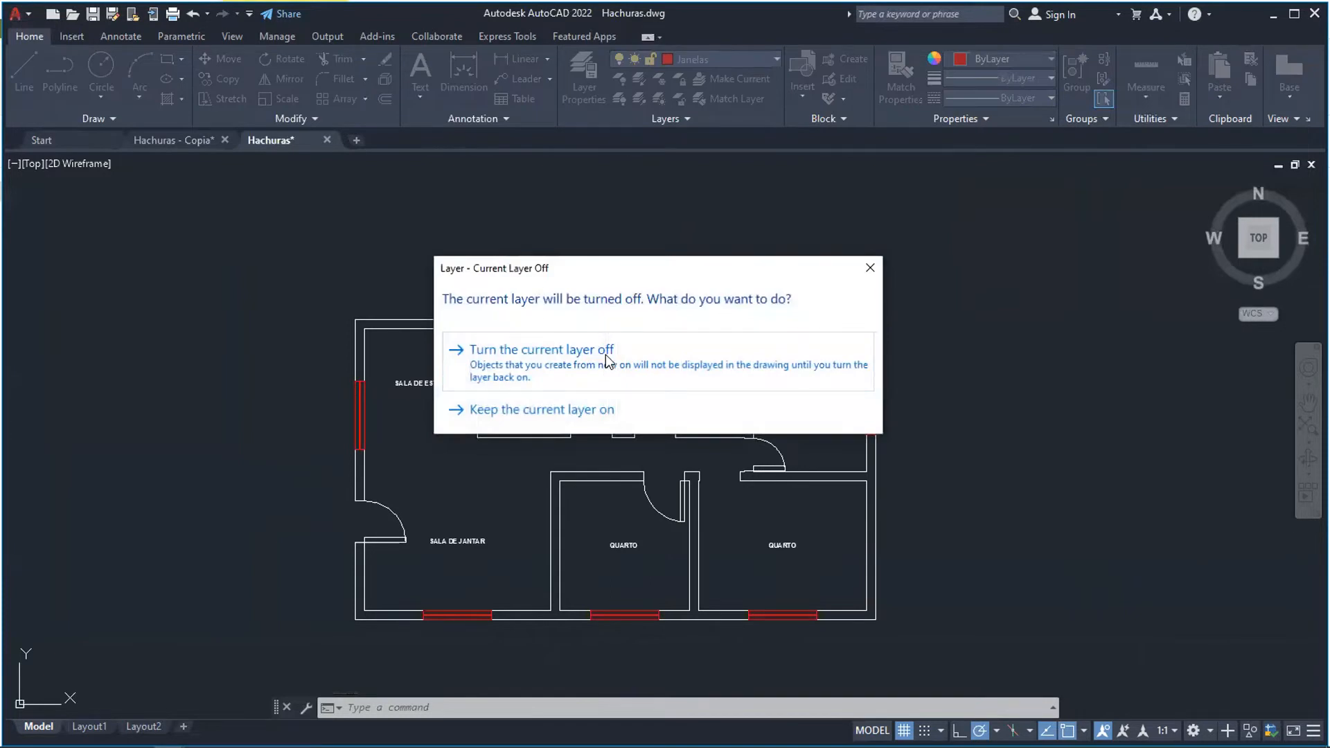
pyautogui.click(509, 358)
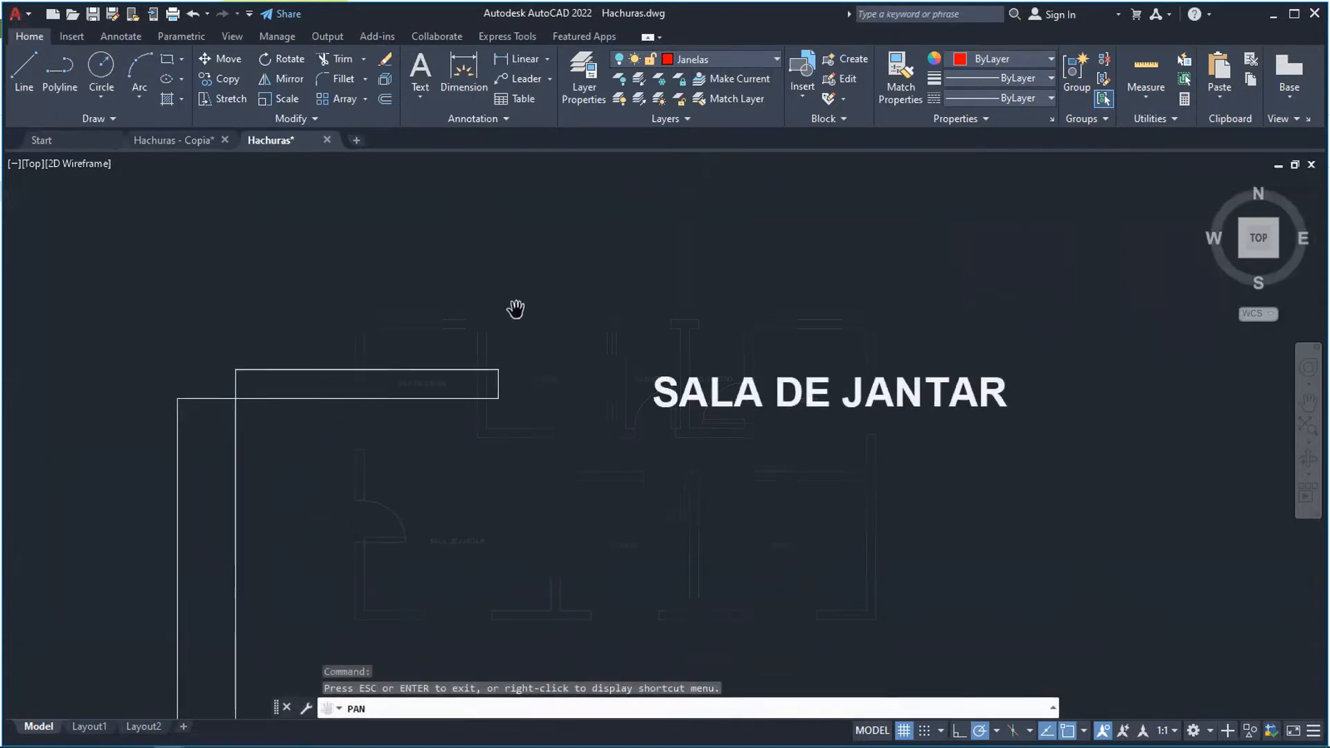
# Make Portas the current layer and leave the pan mode.
pyautogui.click(693, 59)
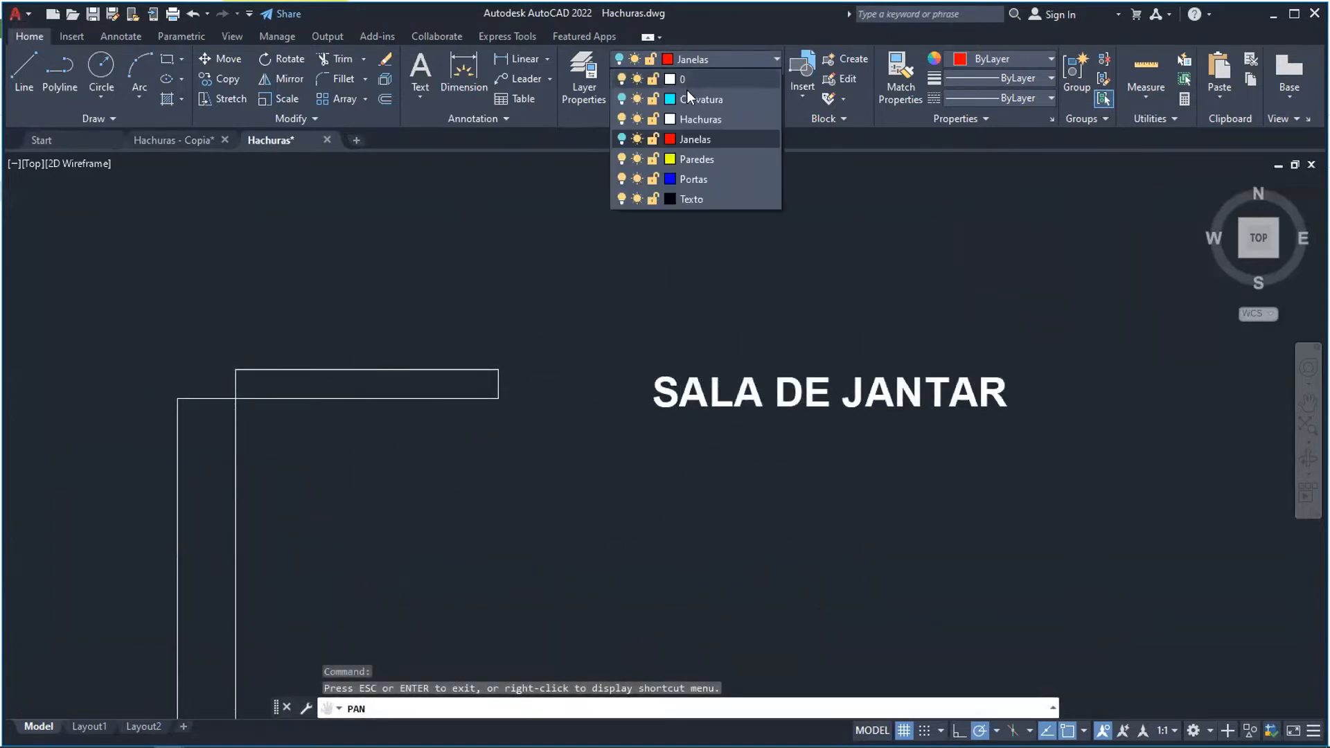
pyautogui.click(695, 180)
pyautogui.press('Escape')
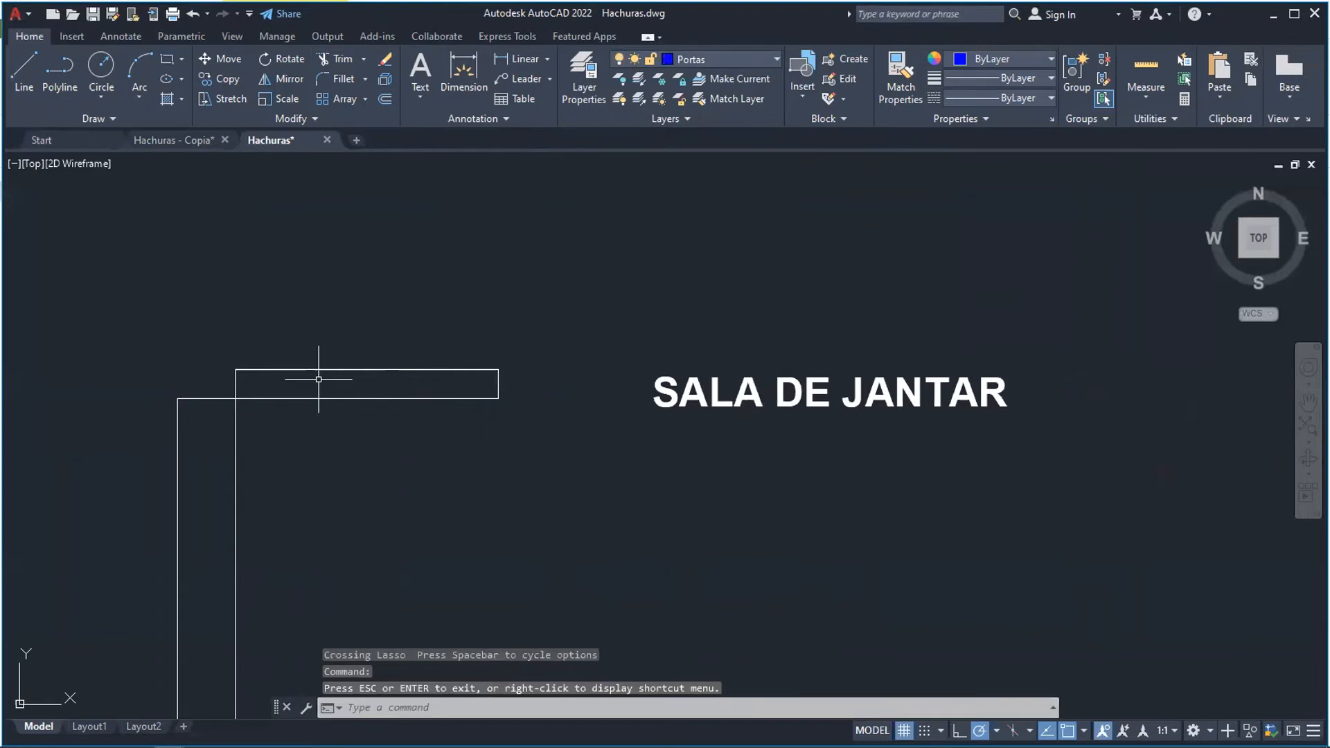
pyautogui.click(339, 372)
pyautogui.scroll(-10, 762, 388)
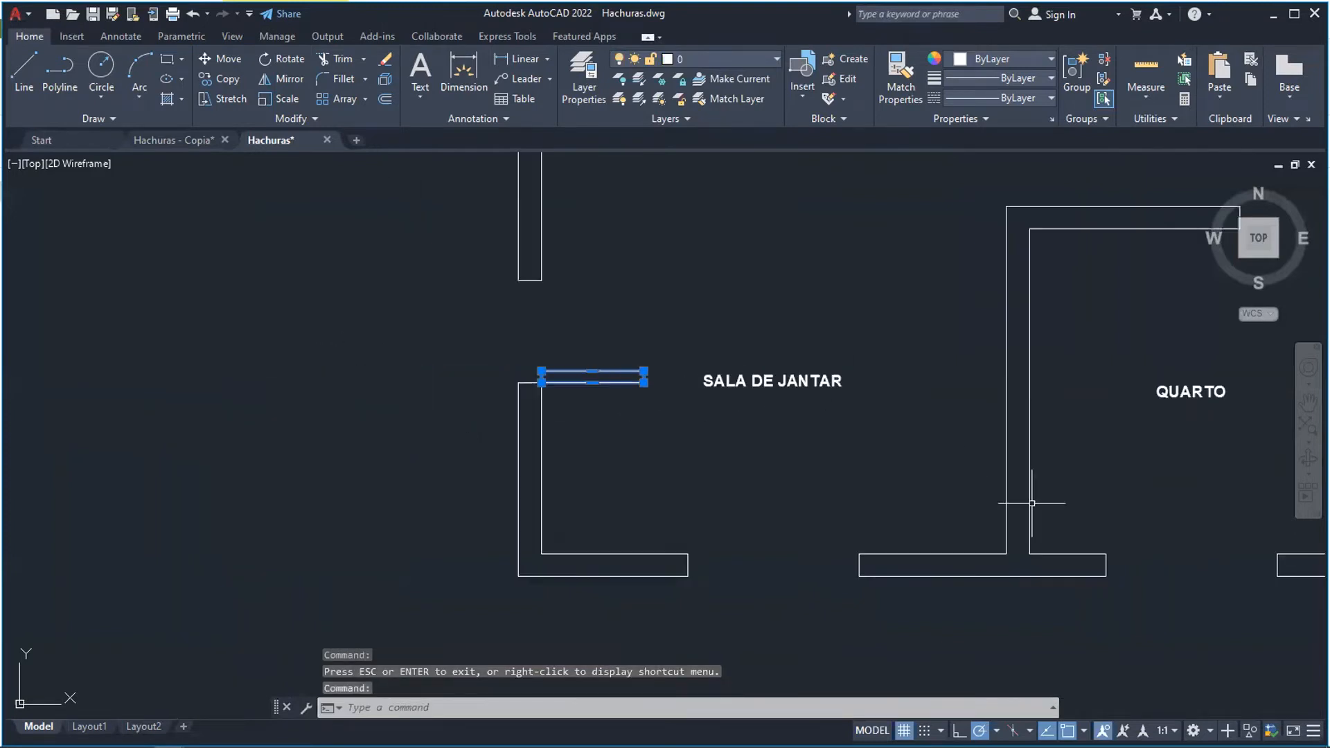
pyautogui.scroll(2, 1085, 396)
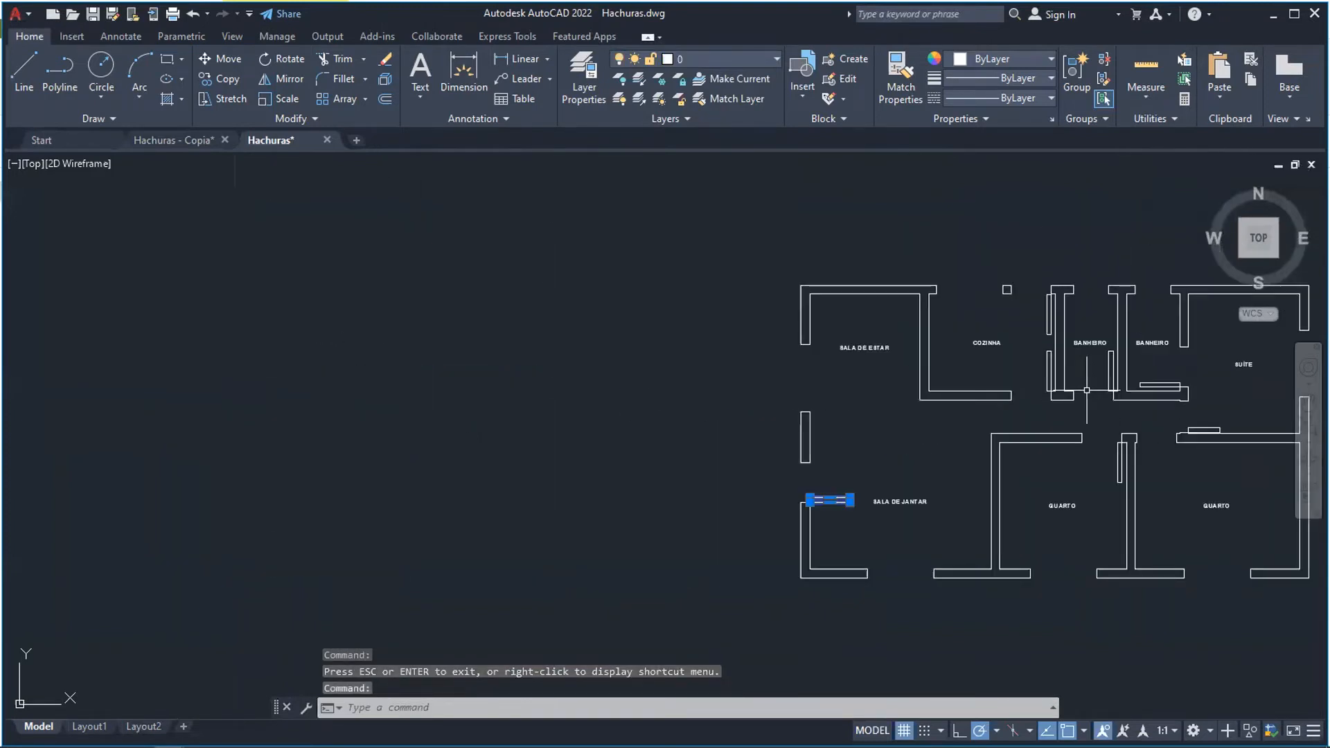
pyautogui.click(1051, 319)
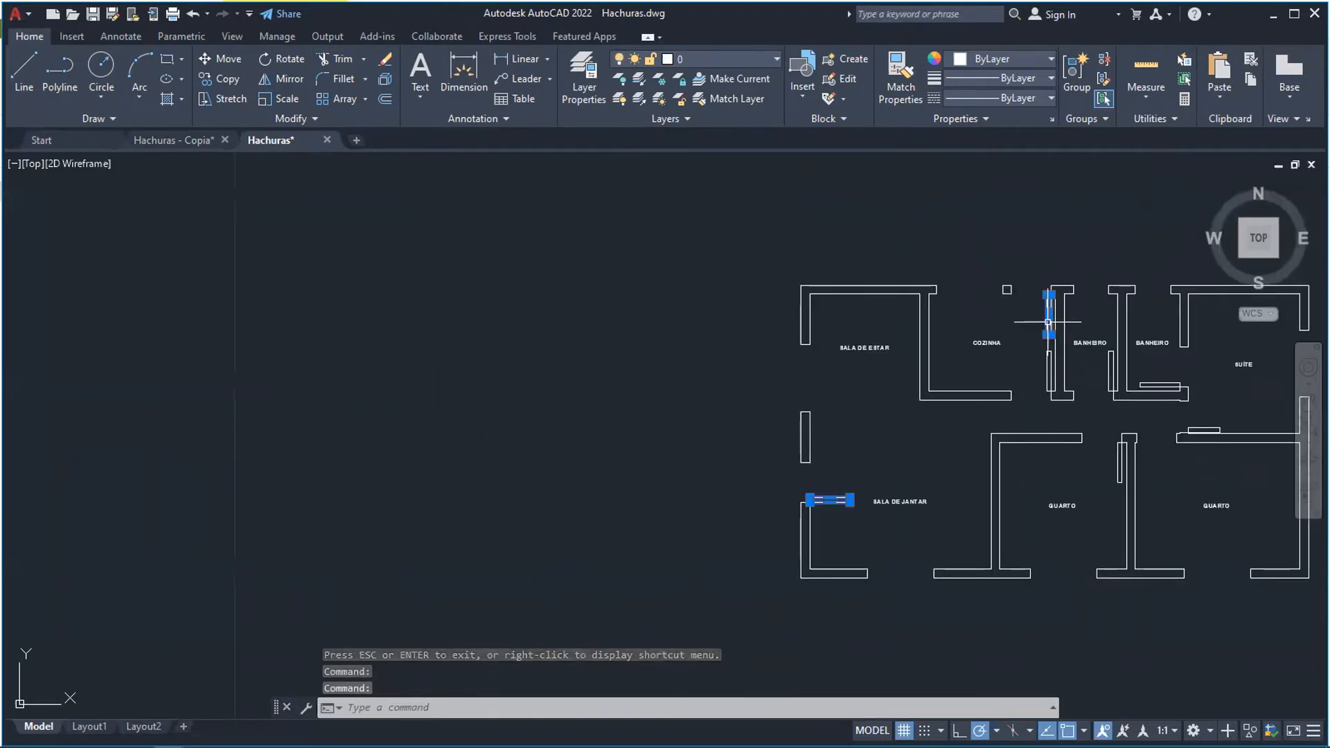
pyautogui.click(1050, 367)
pyautogui.click(1111, 371)
pyautogui.click(1165, 382)
pyautogui.click(1123, 456)
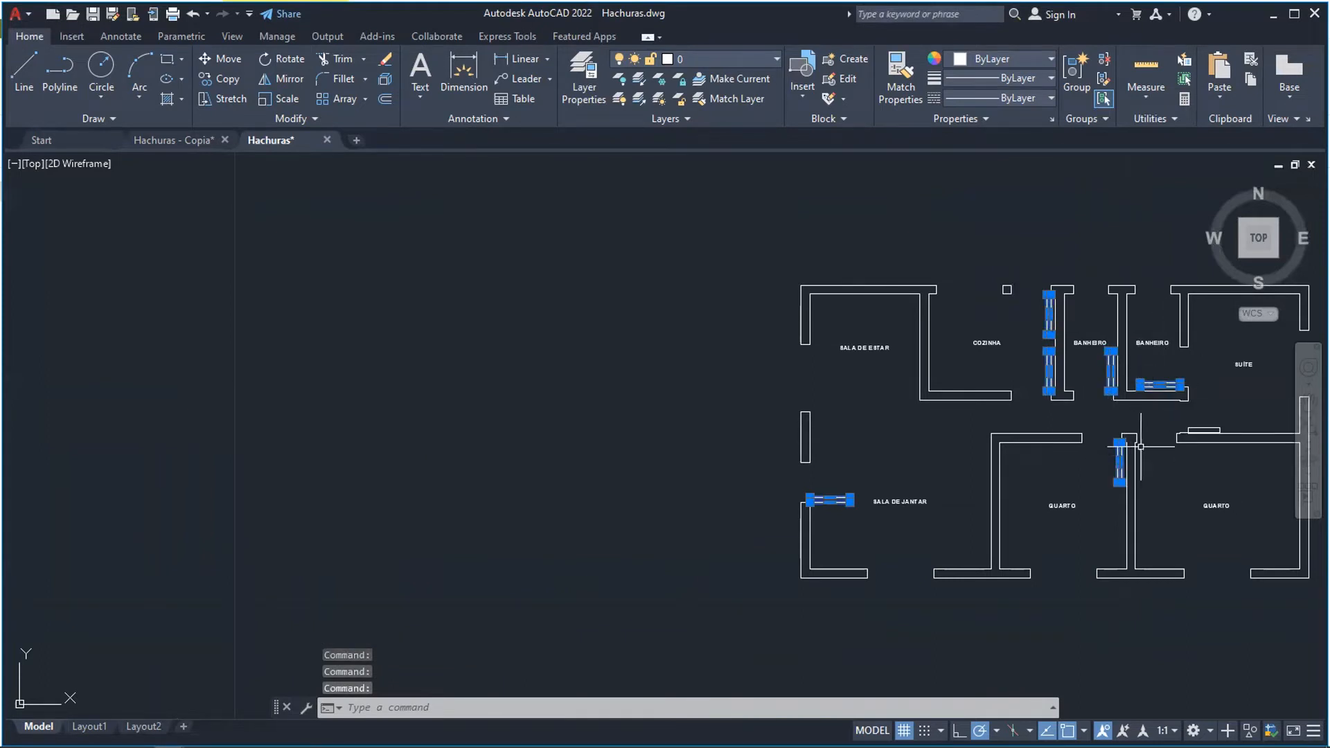
pyautogui.click(1209, 427)
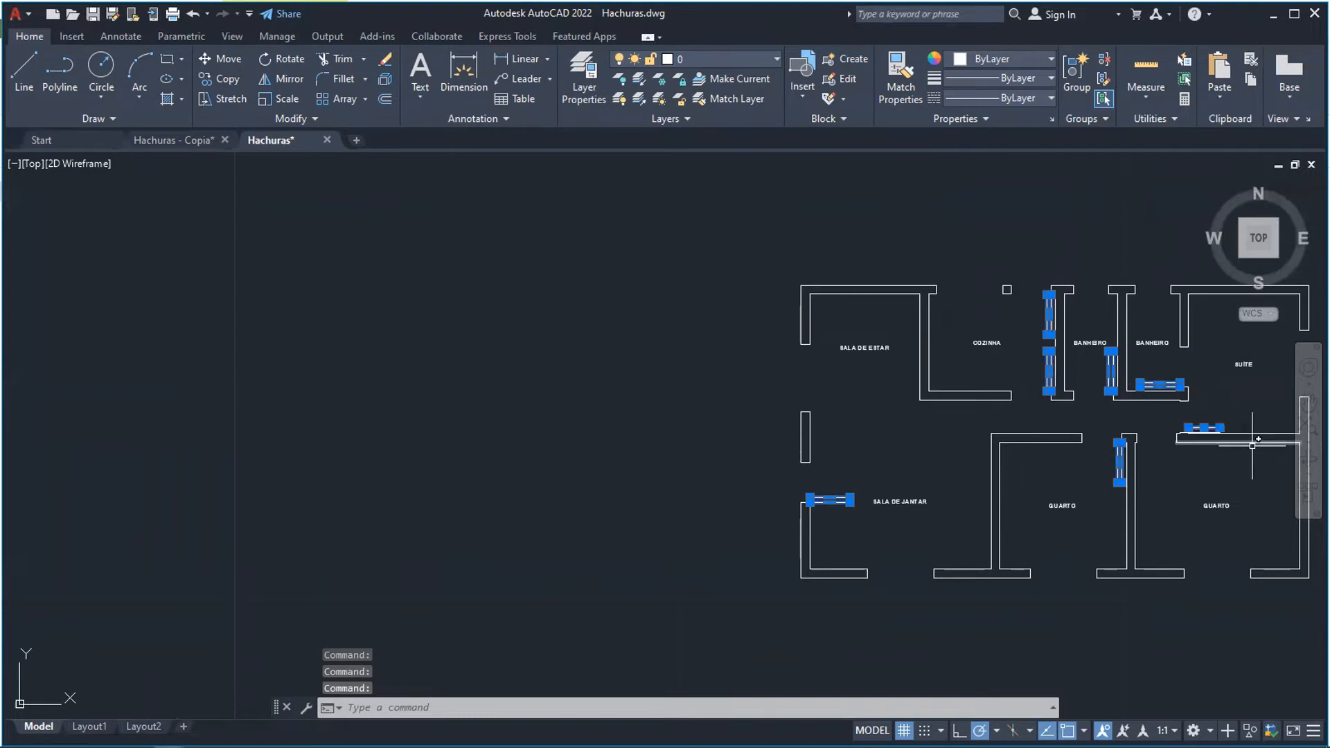
# Inspect the door leaf on the wall between the suite and the bedroom below it to check how its outline is built.
pyautogui.click(1308, 404)
pyautogui.moveTo(1243, 404); pyautogui.dragTo(727, 425)
pyautogui.scroll(8, 713, 436)
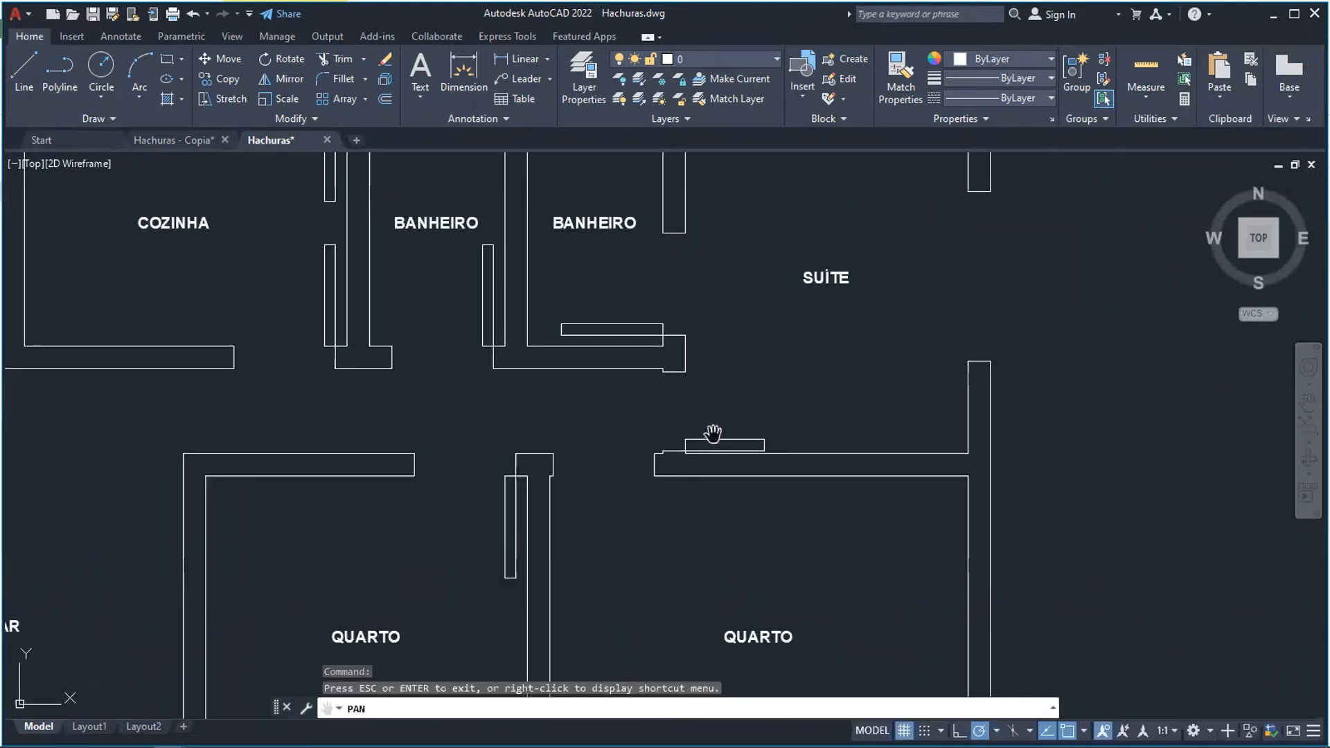
pyautogui.moveTo(870, 467); pyautogui.dragTo(733, 366)
pyautogui.press('Escape')
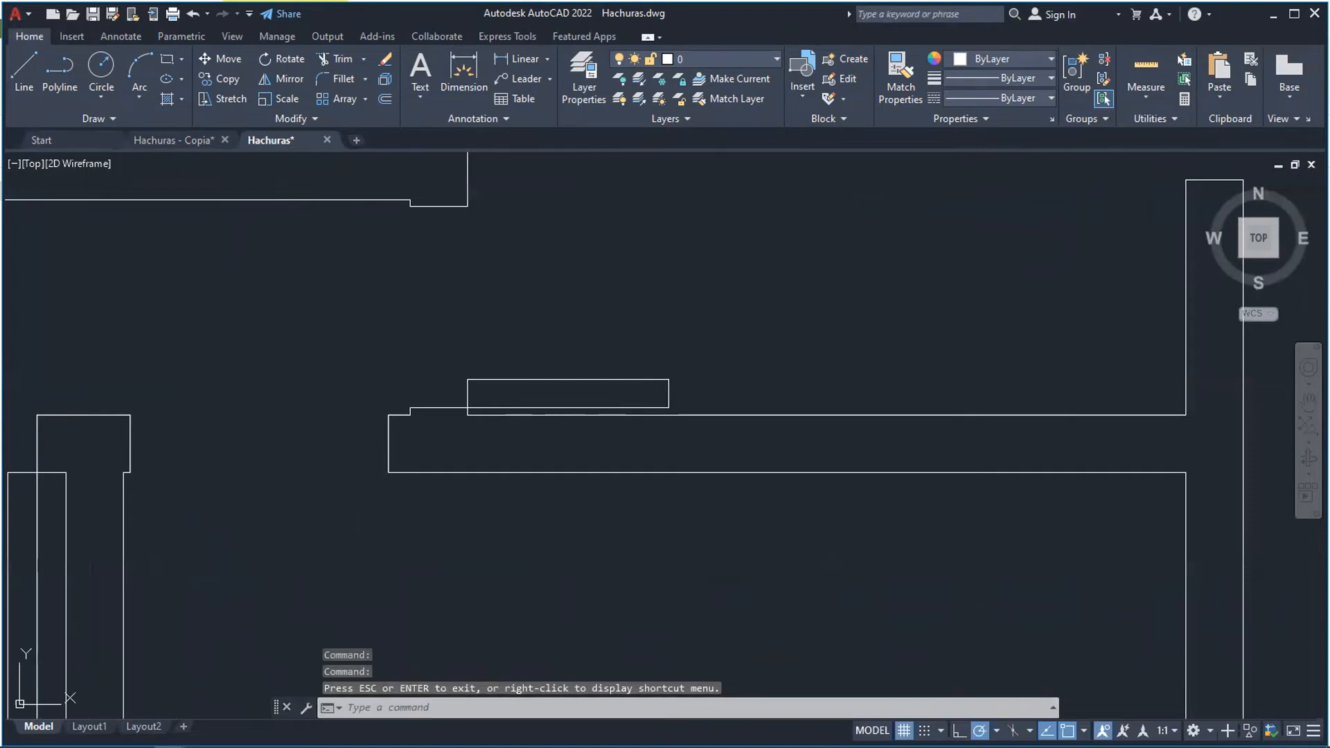
pyautogui.click(602, 379)
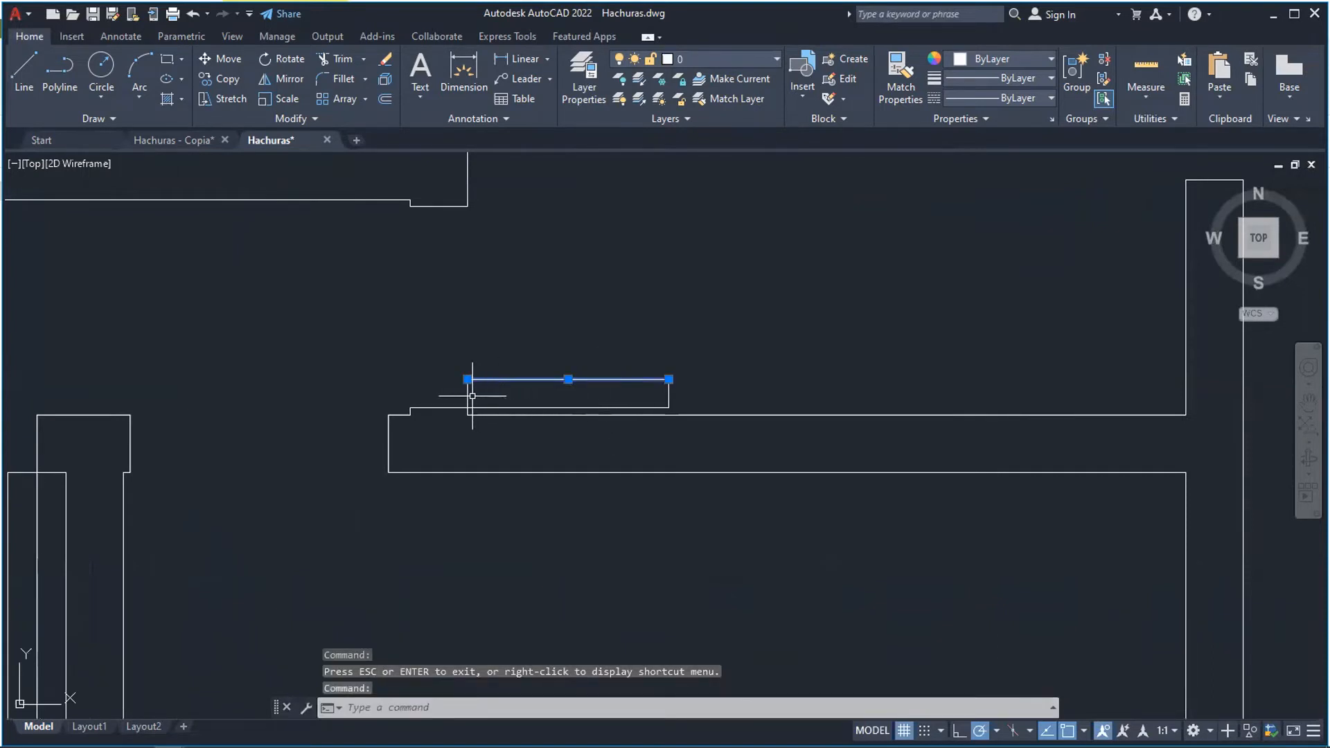
pyautogui.click(730, 362)
pyautogui.press('Escape')
pyautogui.click(608, 365)
pyautogui.click(811, 352)
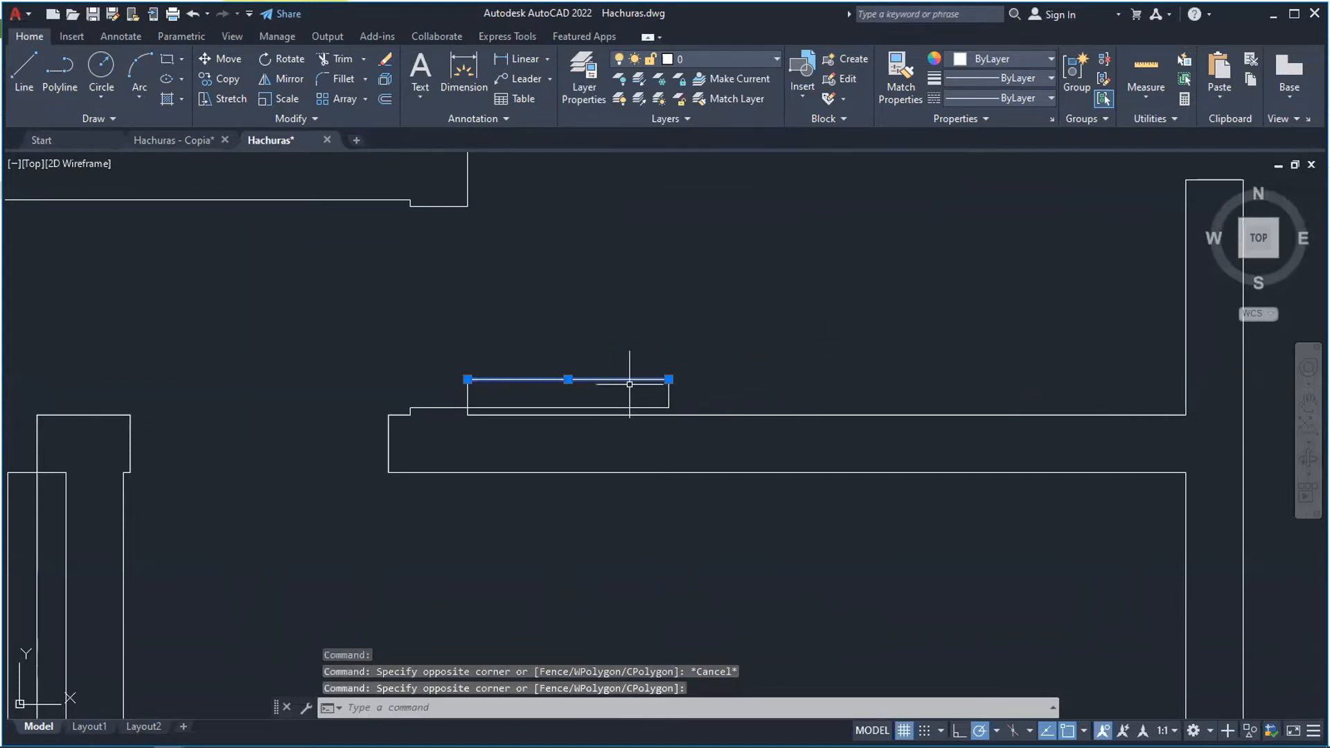
pyautogui.moveTo(629, 384); pyautogui.dragTo(626, 383, button='middle')
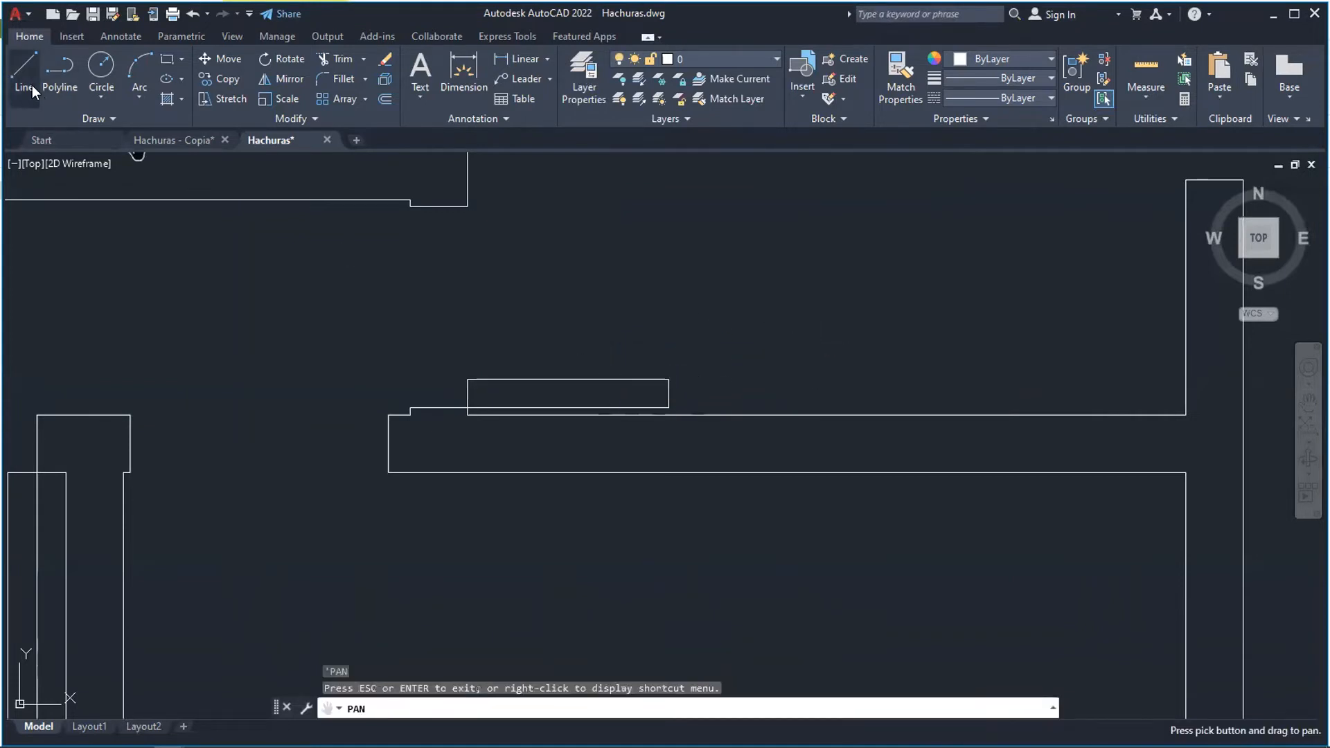
pyautogui.press('Escape')
# Erase the four separate outline segments of the door leaf on the wall between the suite and the bedroom below it.
pyautogui.click(593, 379)
pyautogui.press('Delete')
pyautogui.click(668, 388)
pyautogui.press('Delete')
pyautogui.click(632, 410)
pyautogui.press('Delete')
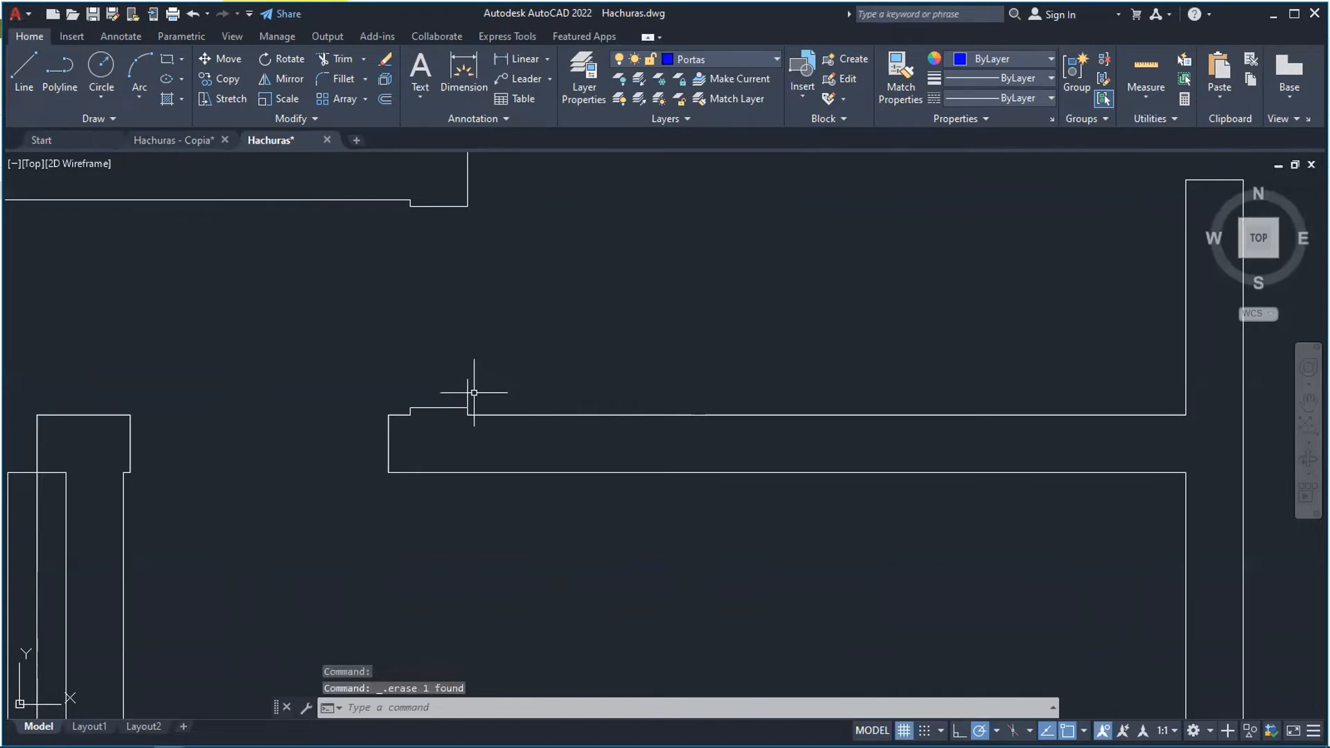
pyautogui.click(468, 393)
pyautogui.press('Delete')
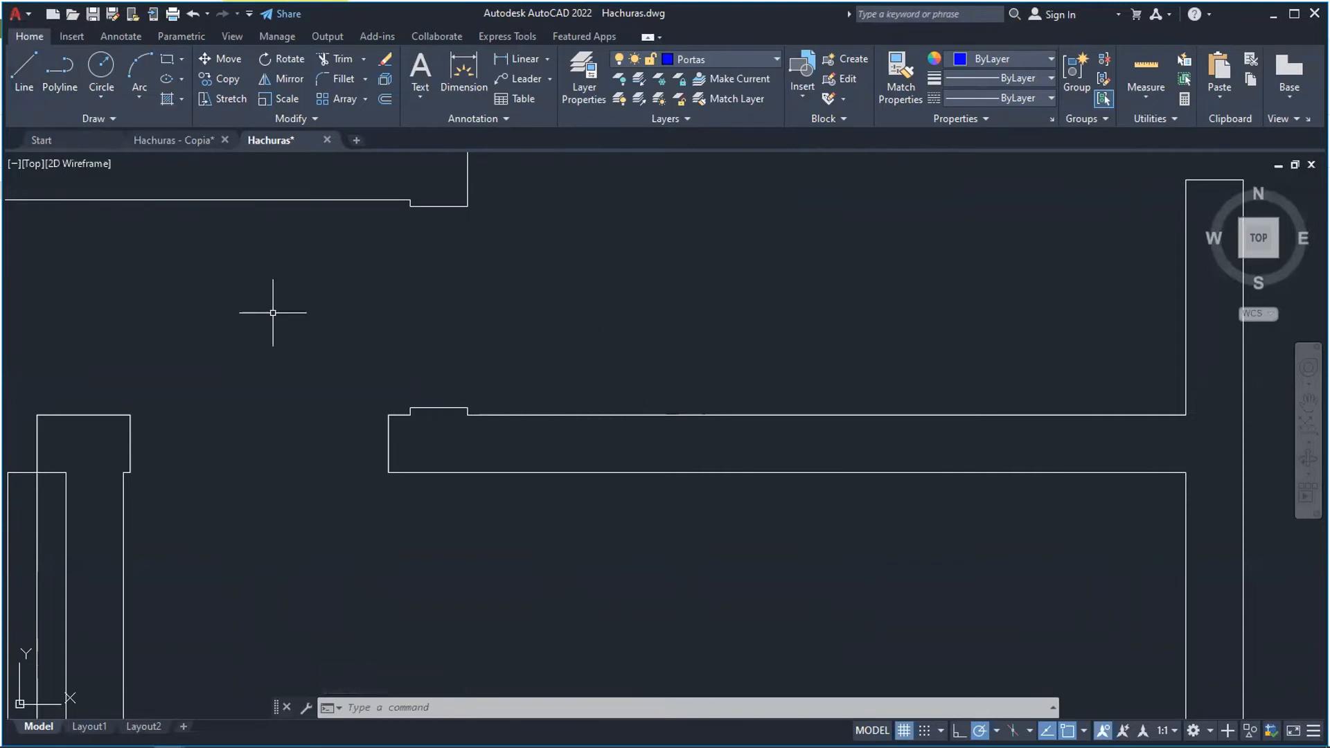
pyautogui.click(58, 93)
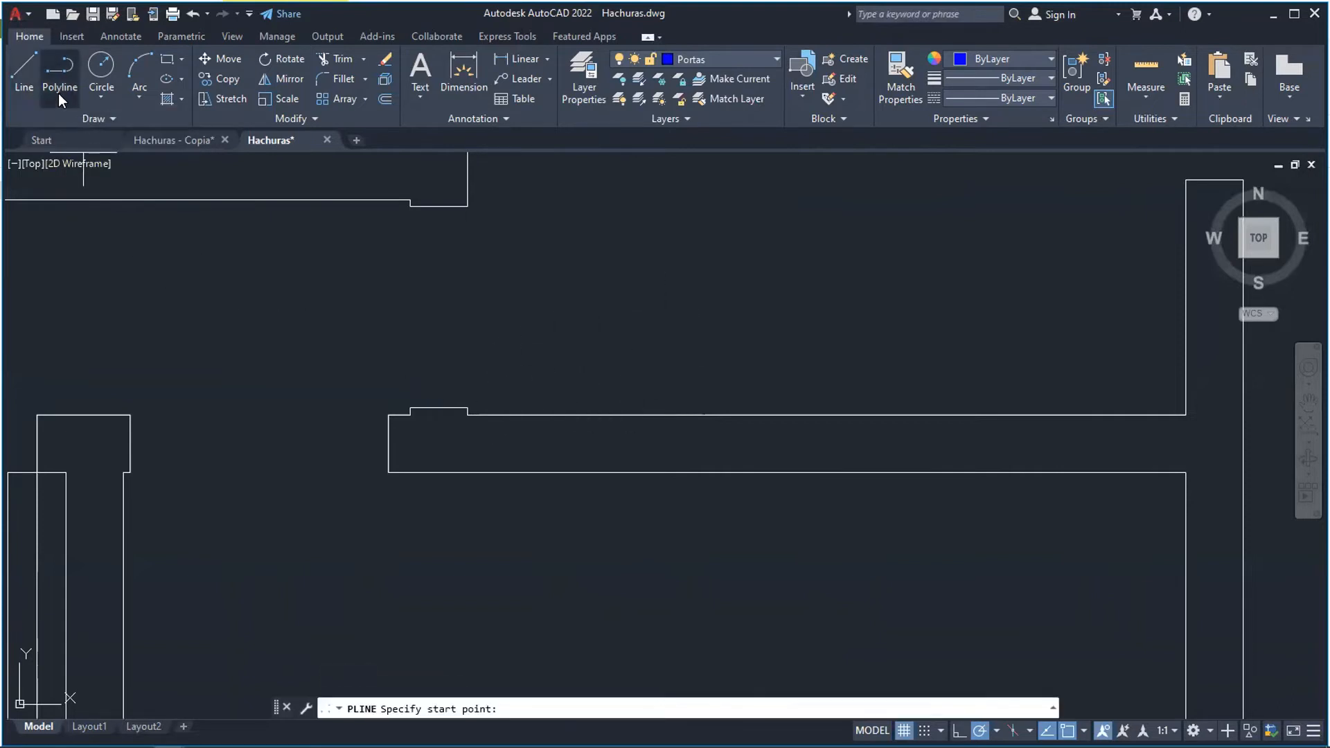
pyautogui.click(467, 409)
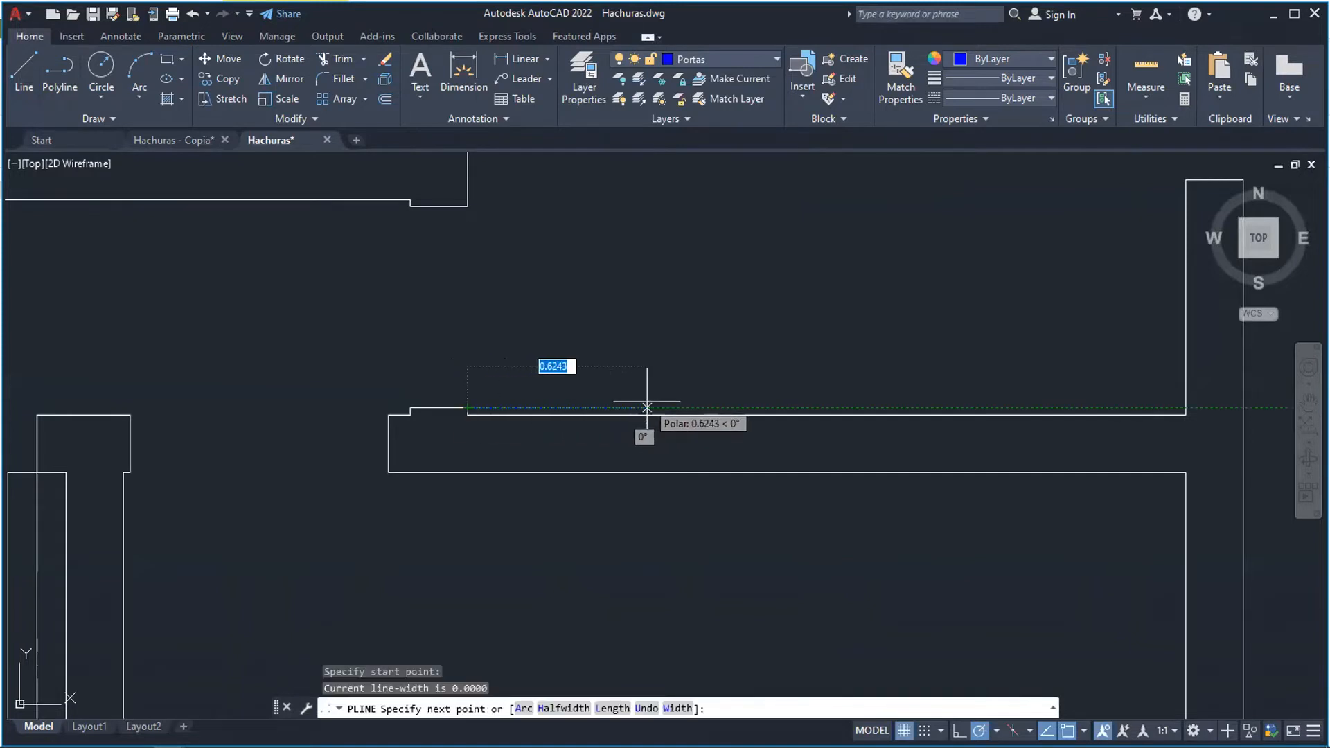
pyautogui.press('Escape')
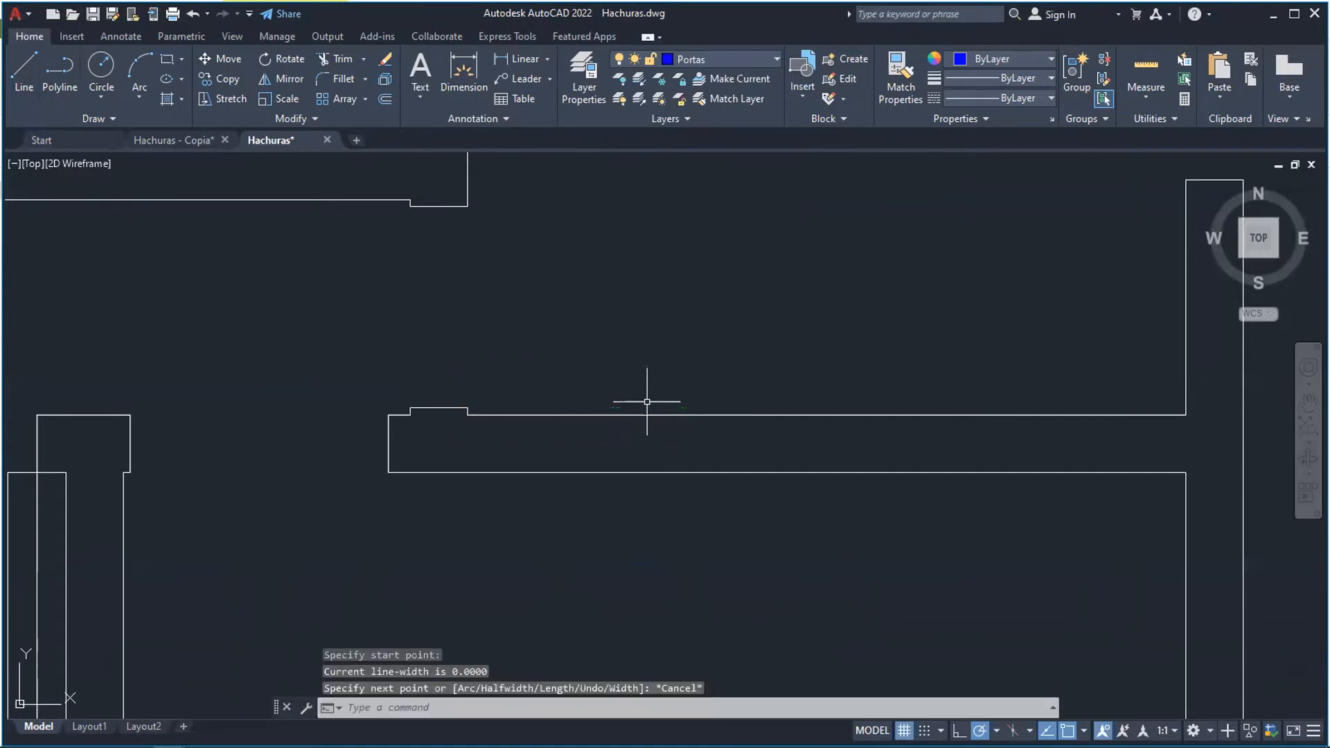
# Redraw the erased door leaf as a 0.7 by 0.1 rectangular polyline starting from the corner of the door jamb.
pyautogui.click(76, 85)
pyautogui.click(467, 408)
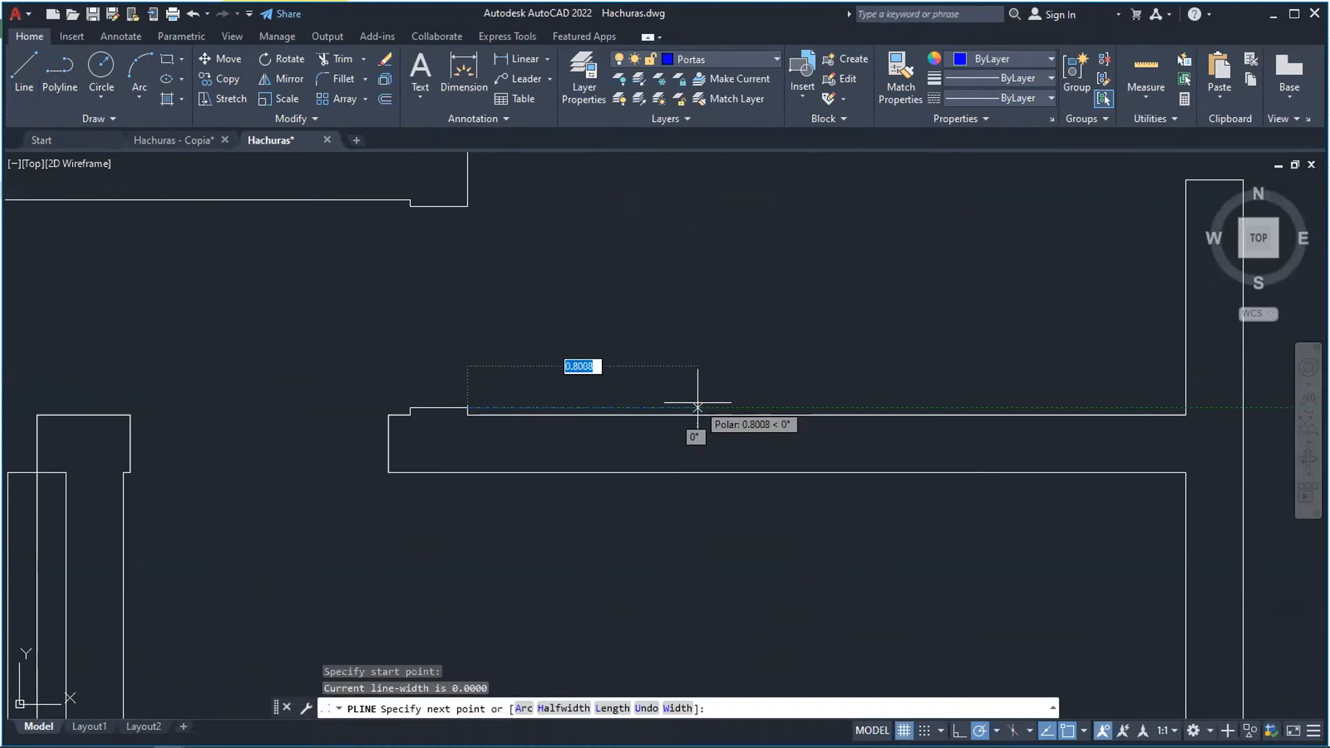
pyautogui.write('0')
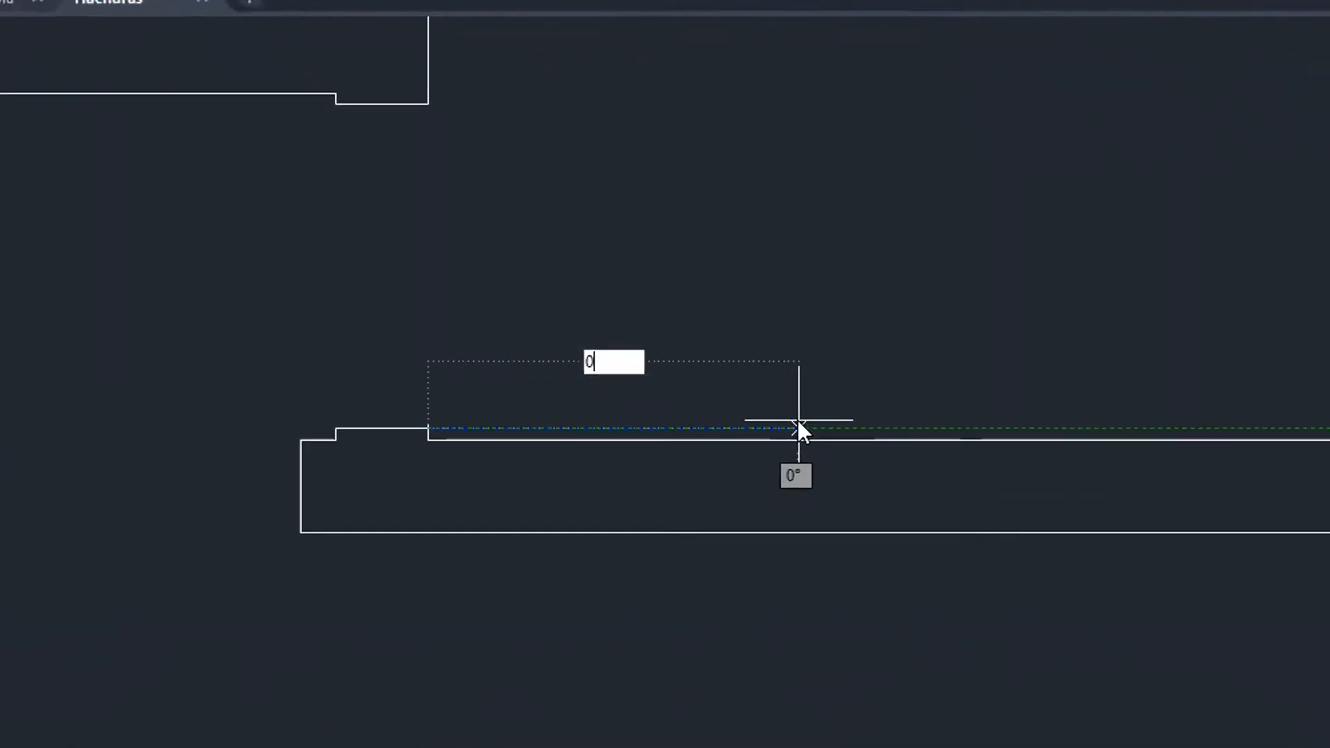
pyautogui.write('.7')
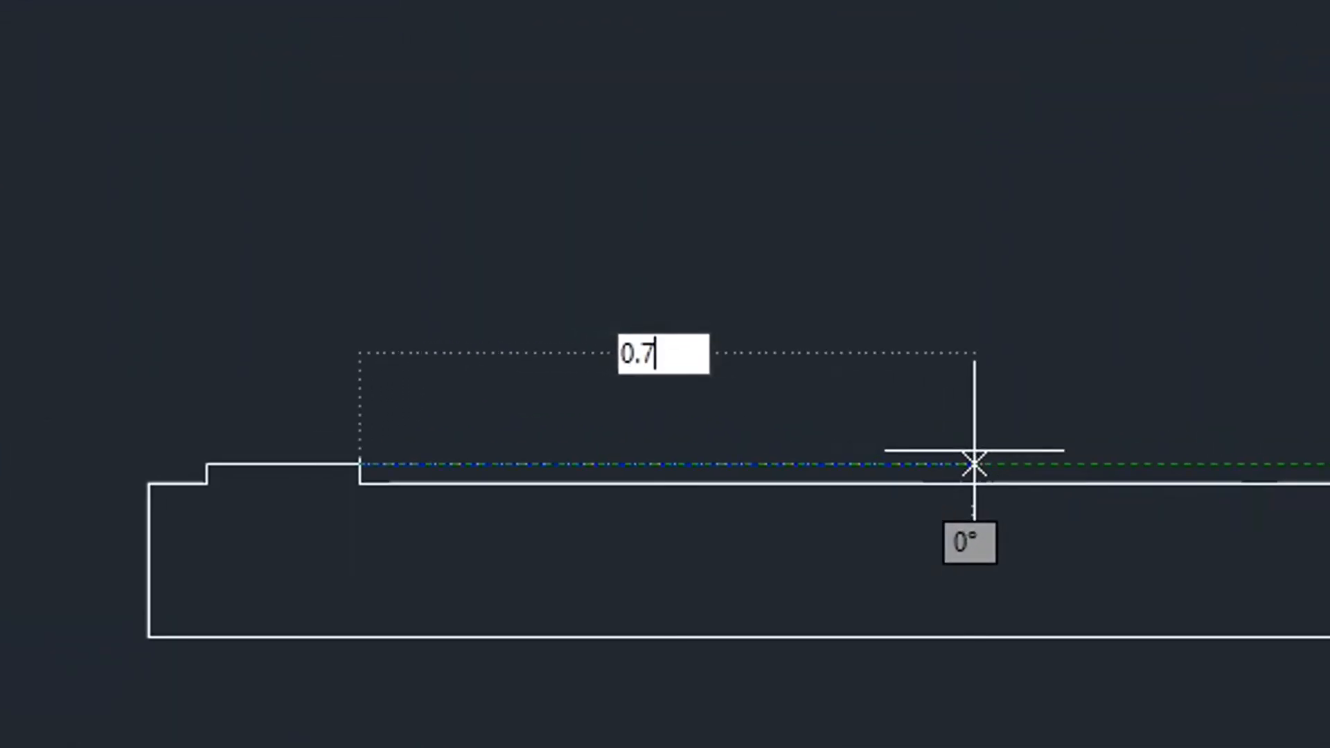
pyautogui.press('Return')
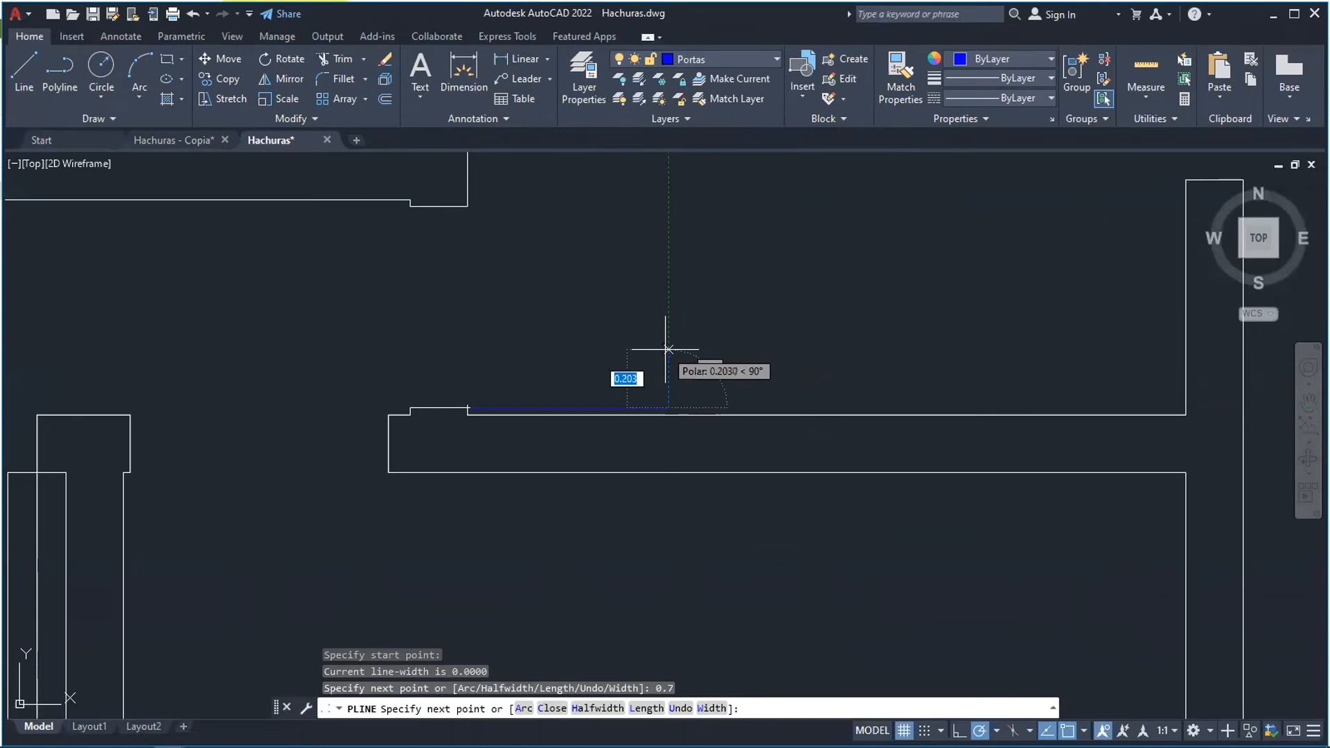
pyautogui.write('0.7')
pyautogui.press('Return')
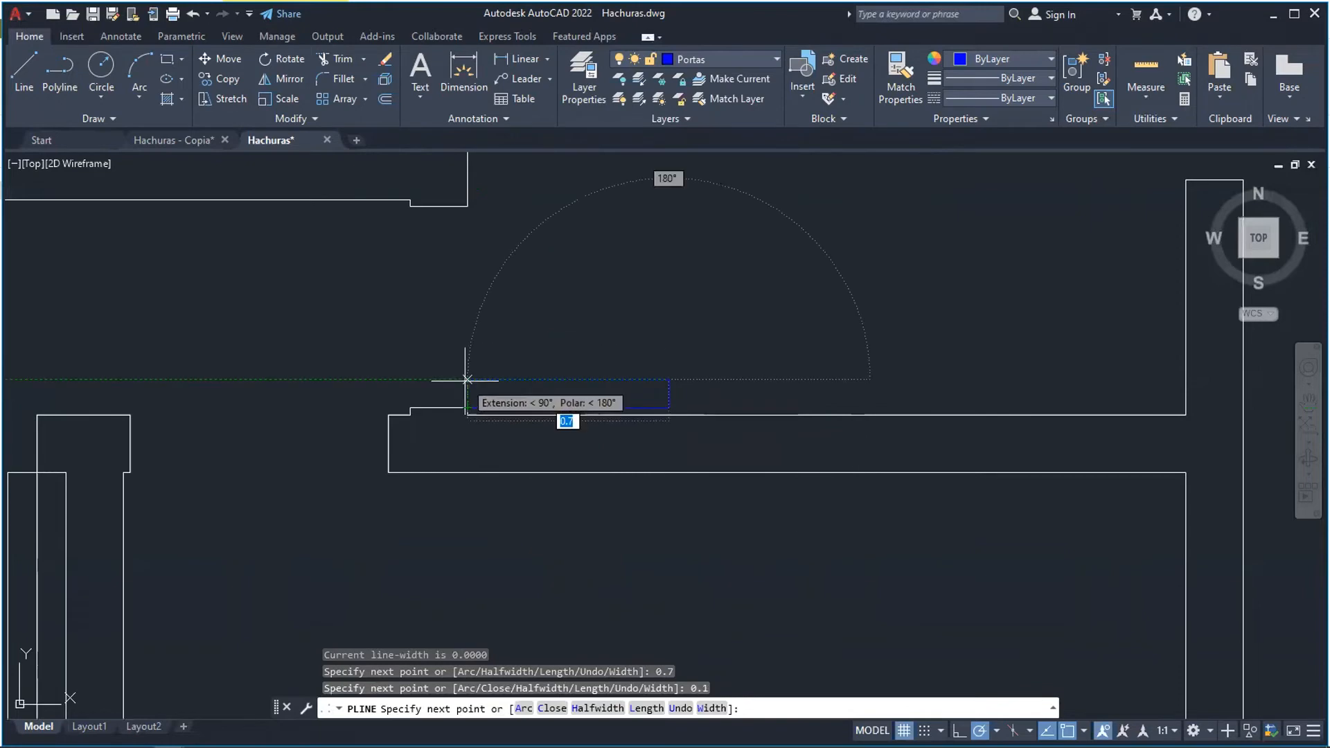
pyautogui.press('Escape')
pyautogui.press('Escape')
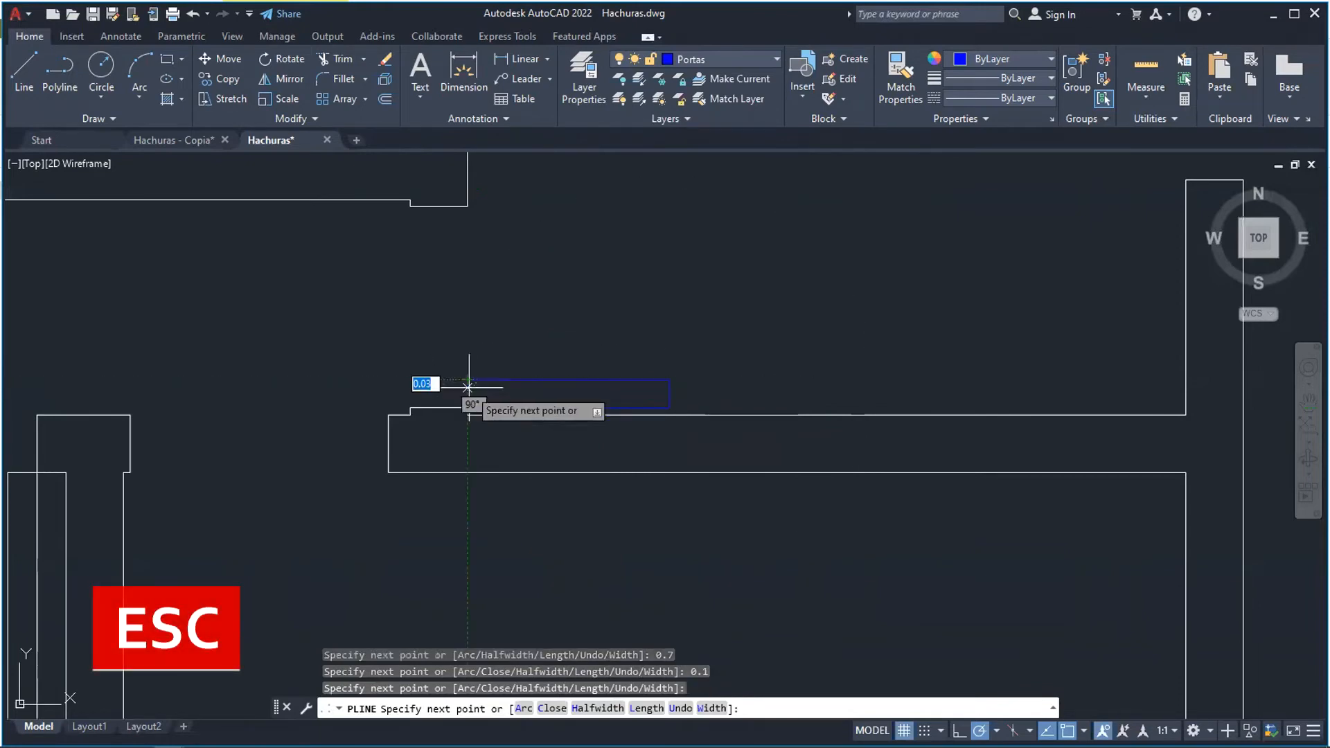
pyautogui.press('Escape')
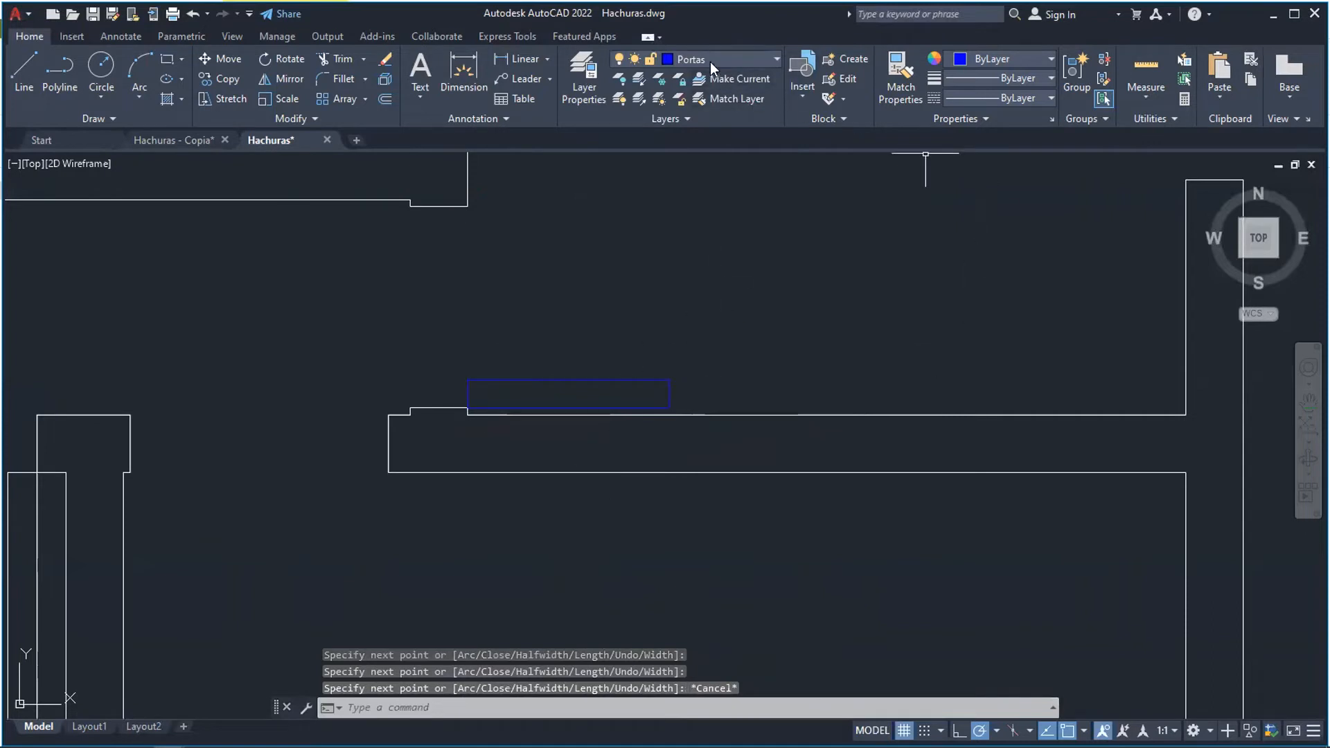
pyautogui.scroll(-2, 607, 362)
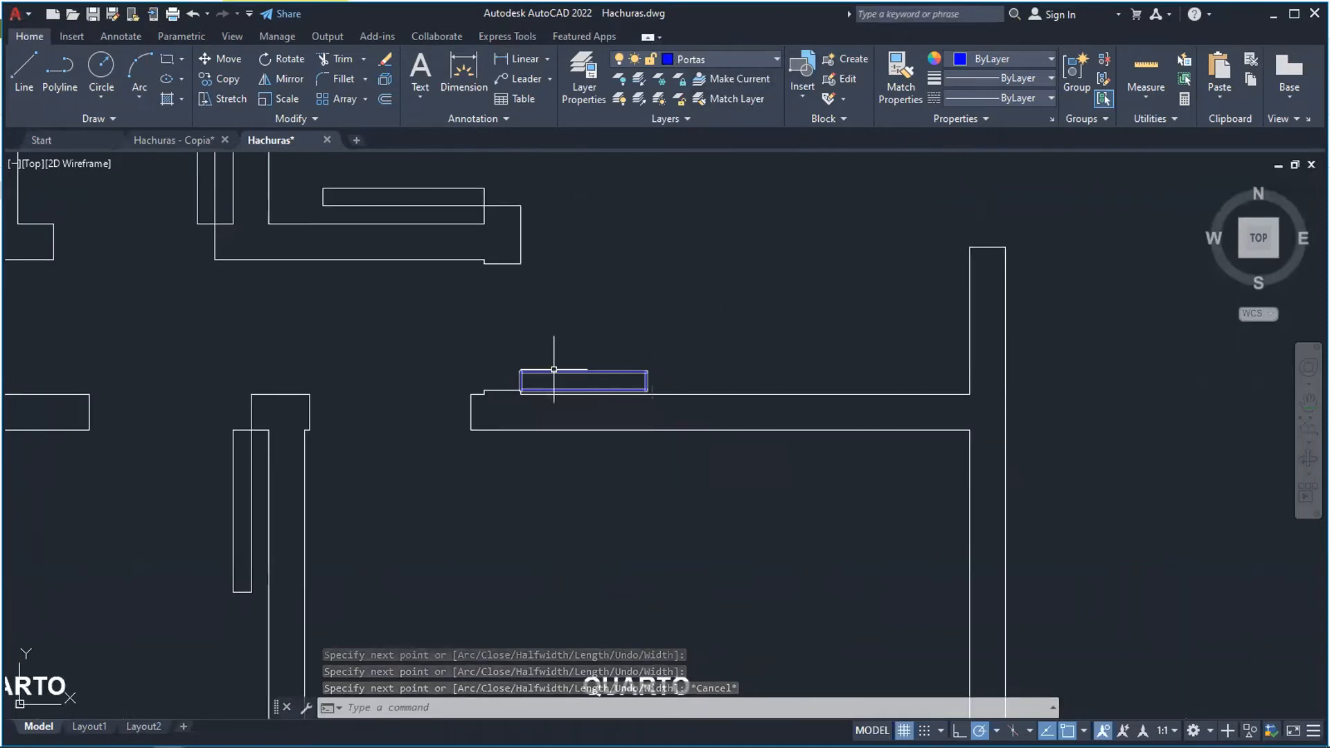
pyautogui.scroll(-4, 602, 419)
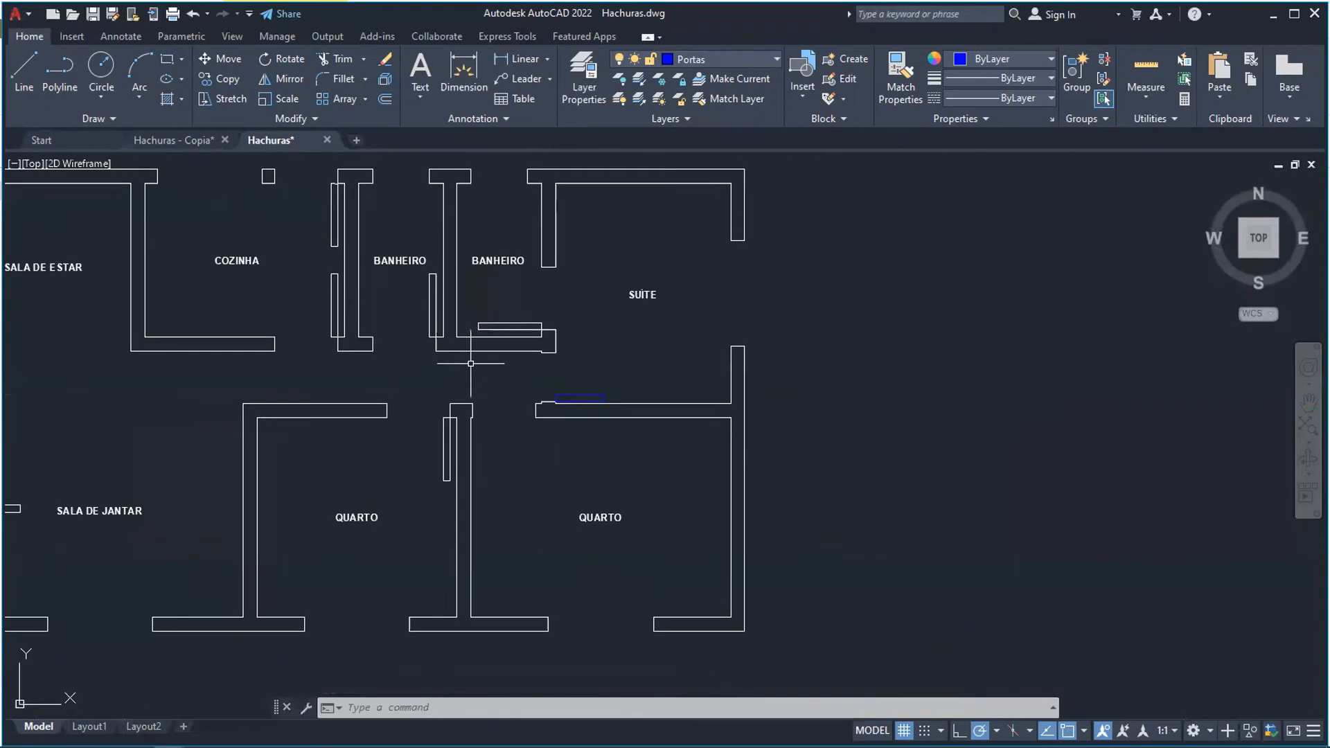
pyautogui.click(491, 323)
pyautogui.click(334, 215)
pyautogui.click(334, 289)
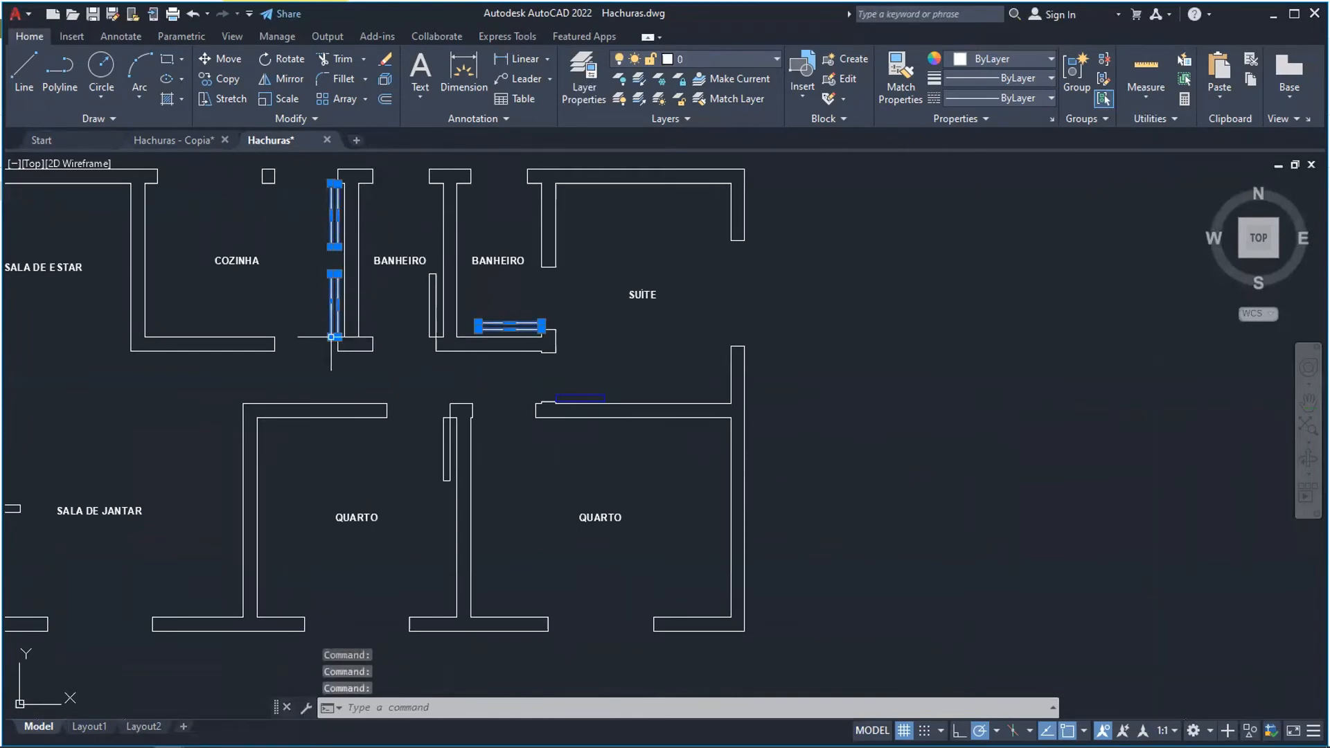
pyautogui.click(431, 284)
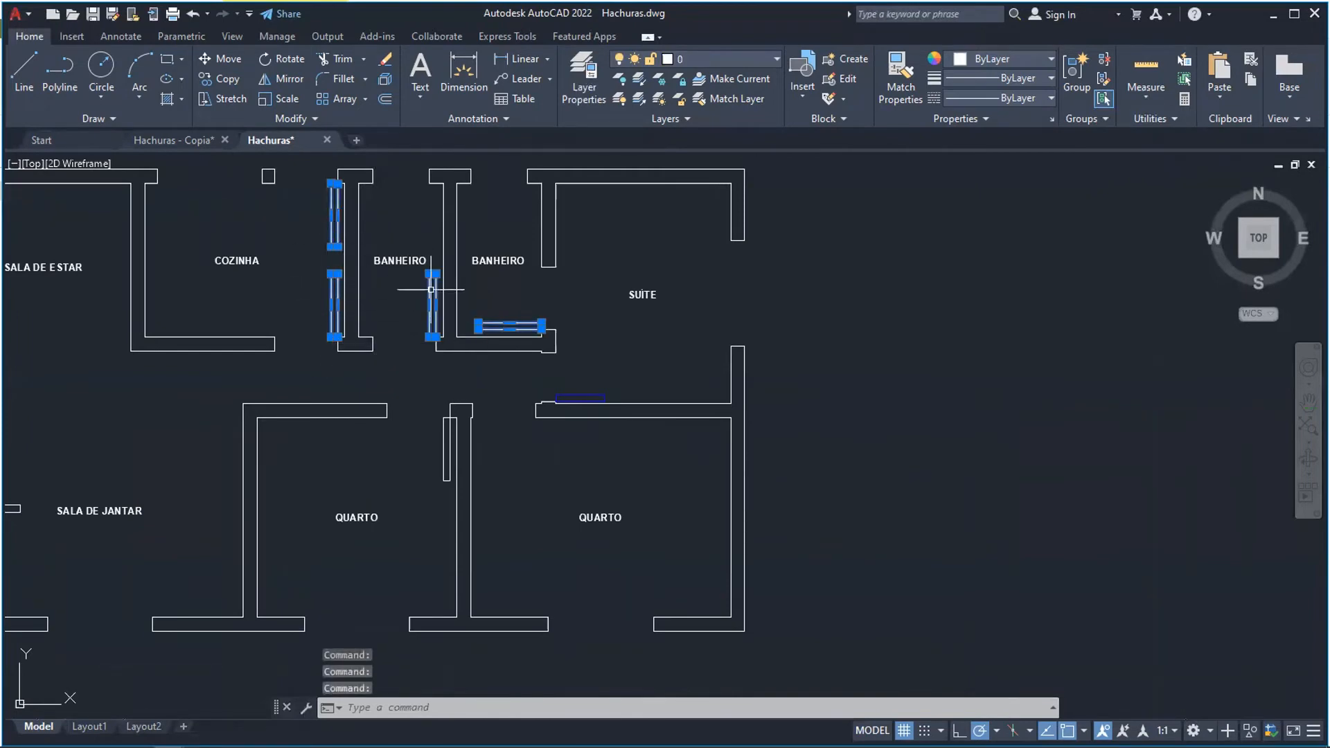
pyautogui.click(443, 458)
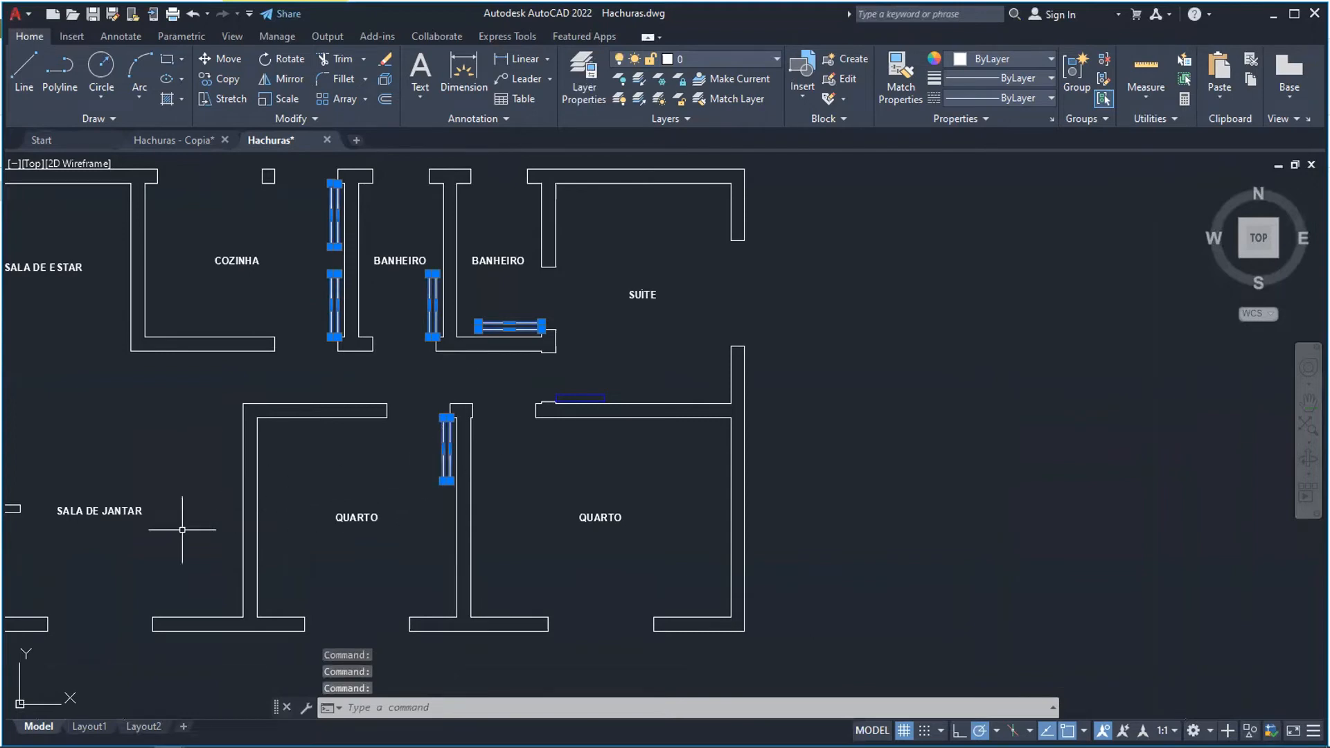
pyautogui.scroll(-4, 28, 558)
pyautogui.scroll(6, 49, 554)
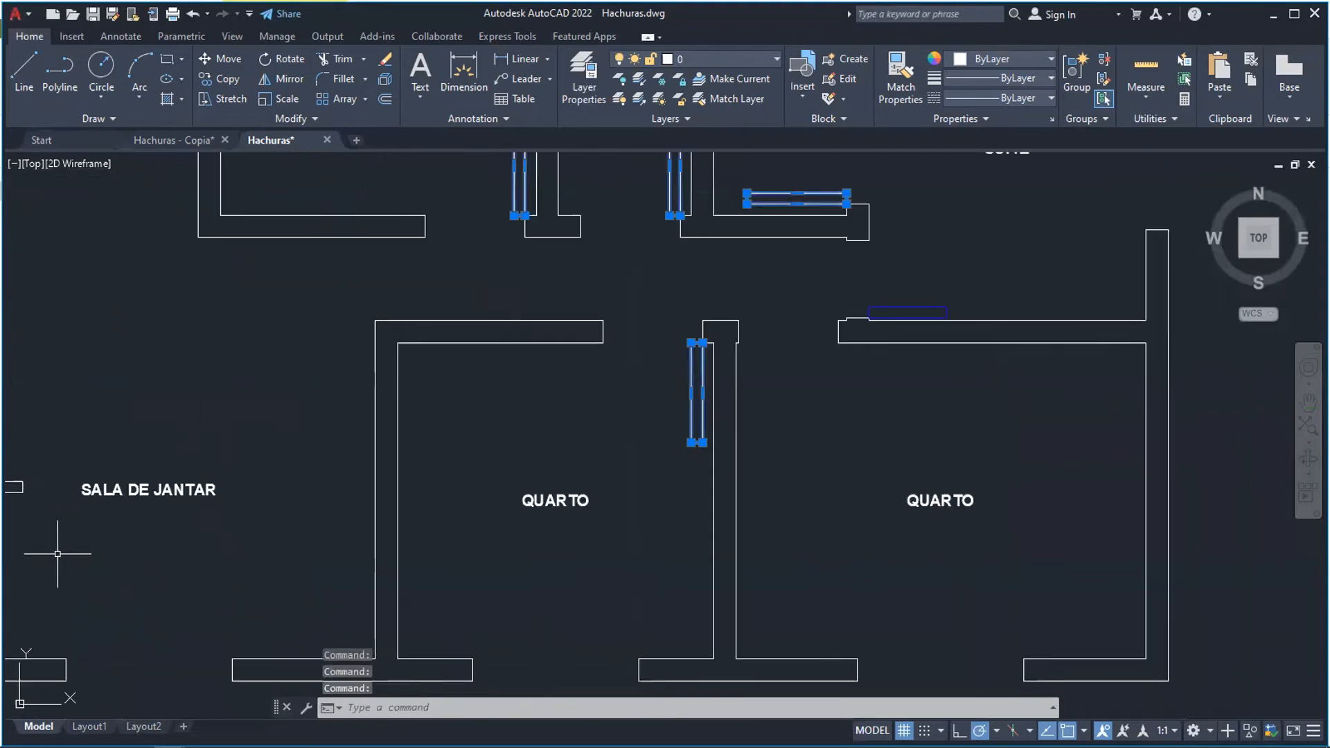
pyautogui.scroll(-5, 915, 477)
pyautogui.scroll(4, 534, 479)
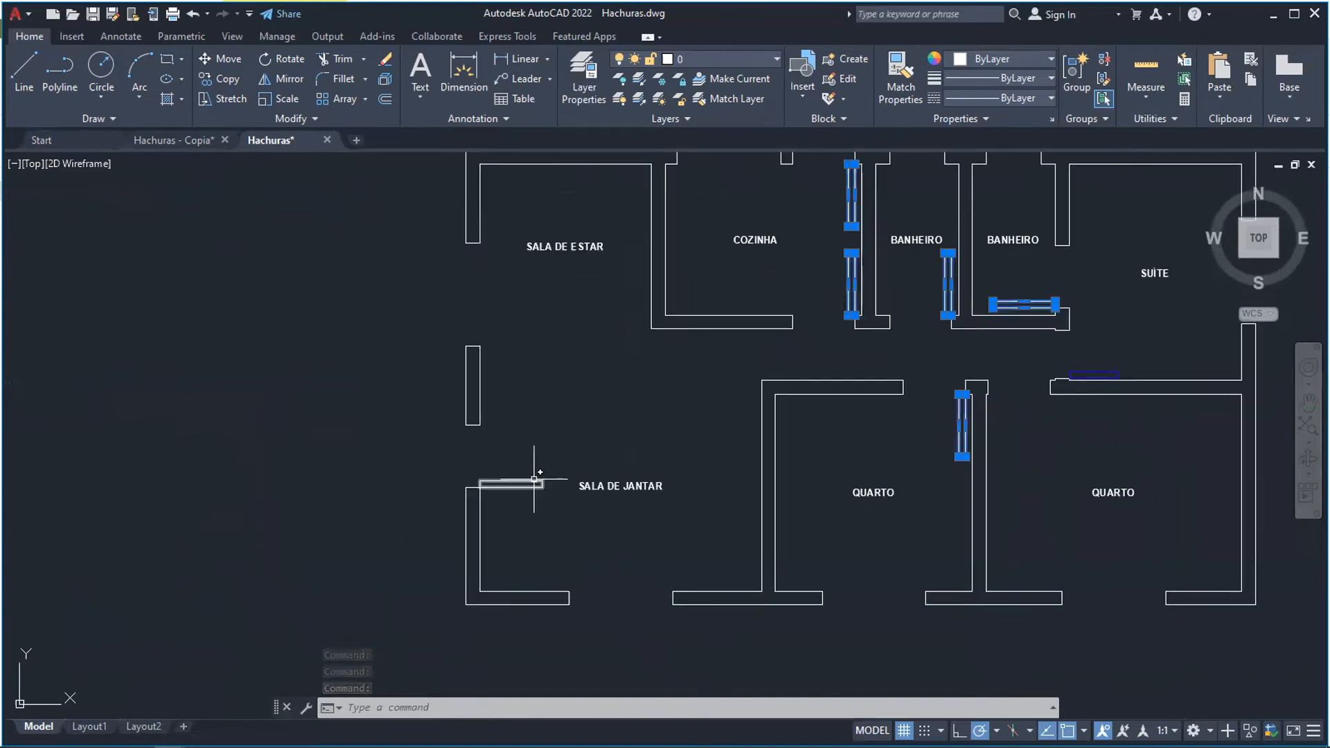
pyautogui.click(532, 478)
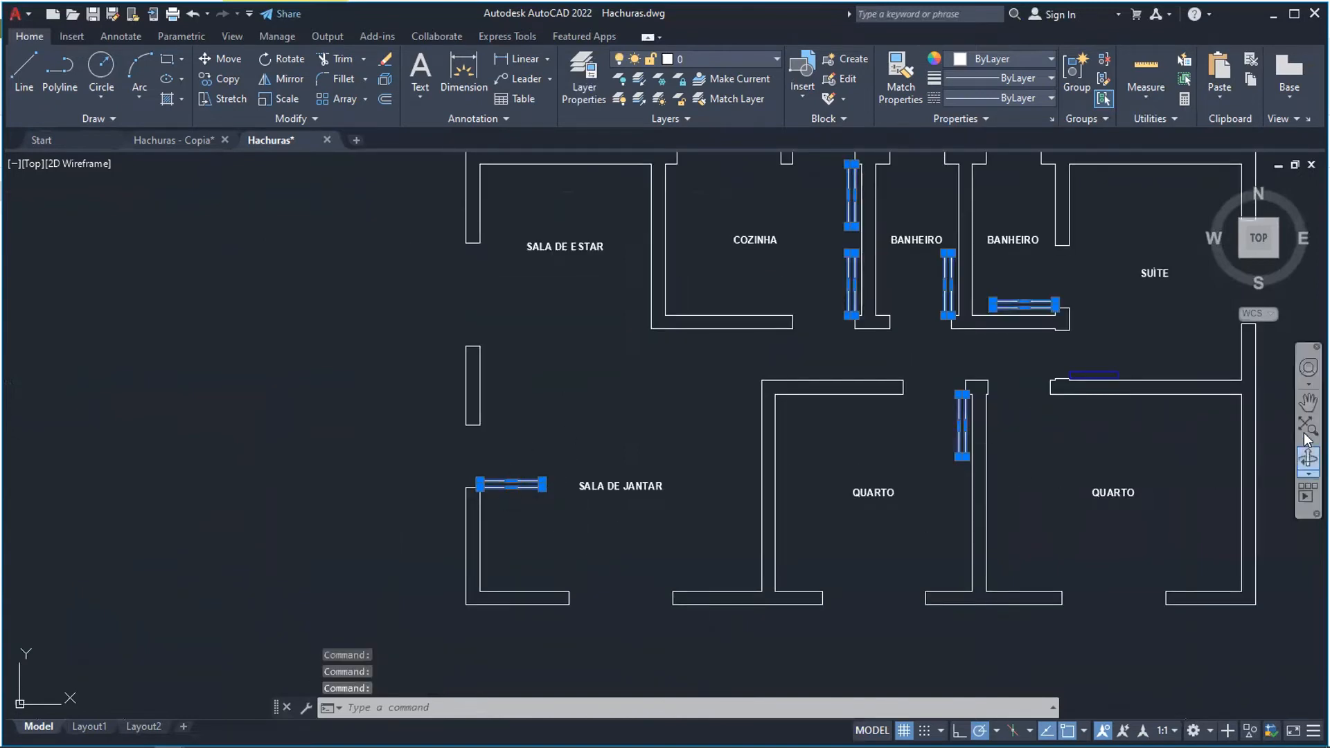
# Assign all seven door leaves in the floor plan, including the redrawn one by the suite, to the Portas layer.
pyautogui.click(1308, 402)
pyautogui.moveTo(972, 380); pyautogui.dragTo(900, 404)
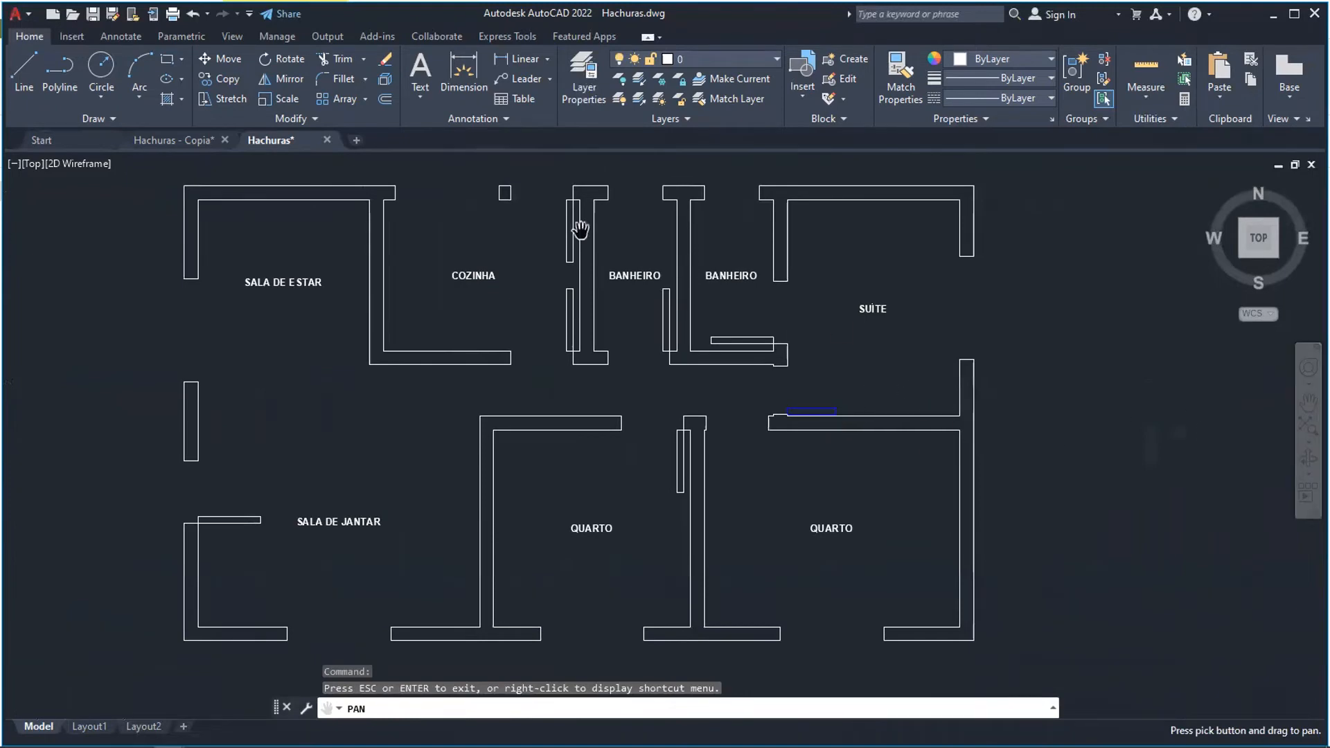
pyautogui.press('Escape')
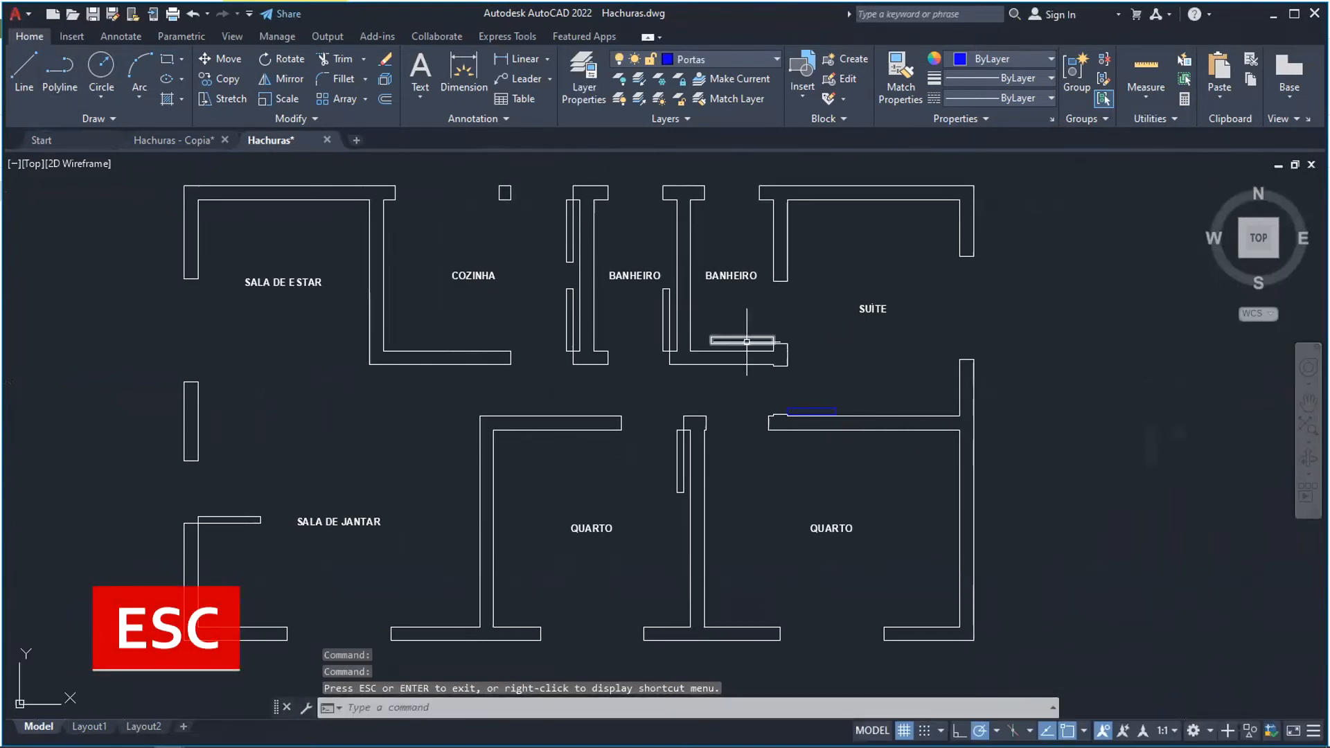
pyautogui.click(746, 342)
pyautogui.click(742, 343)
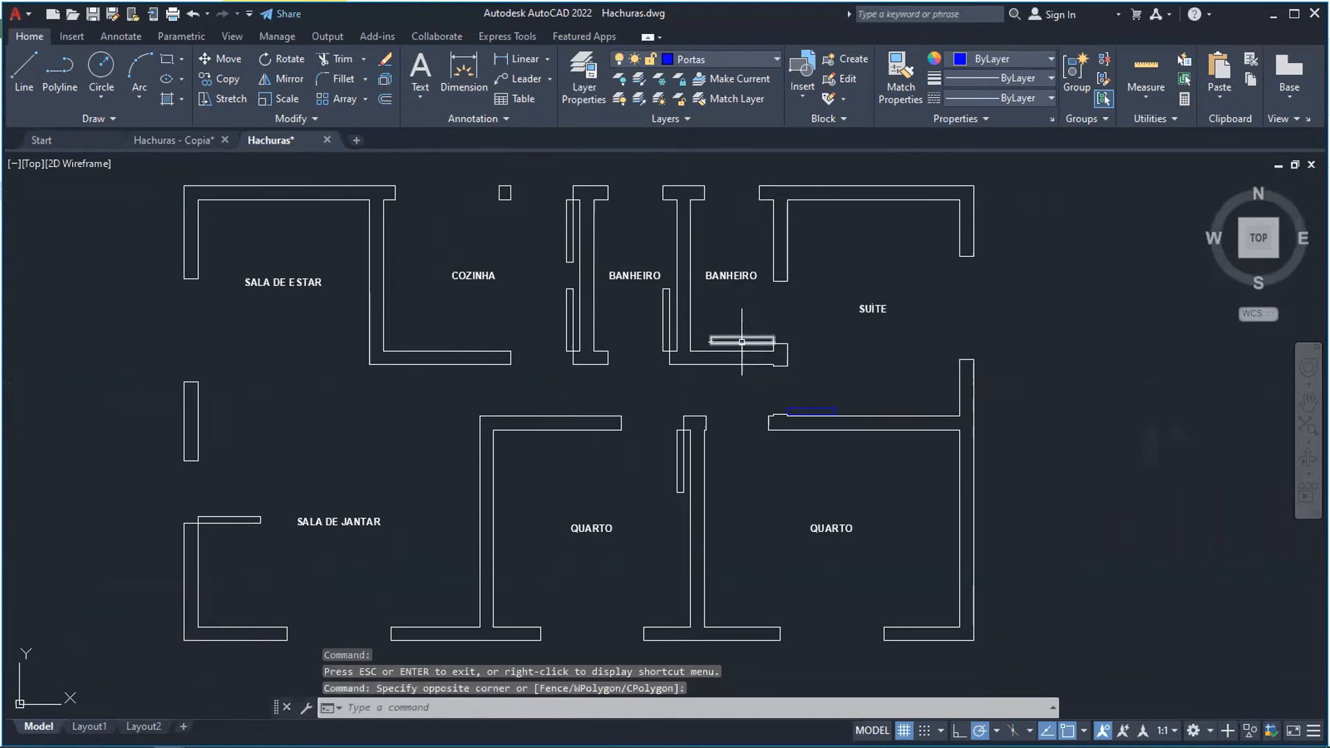
pyautogui.click(729, 338)
pyautogui.click(797, 409)
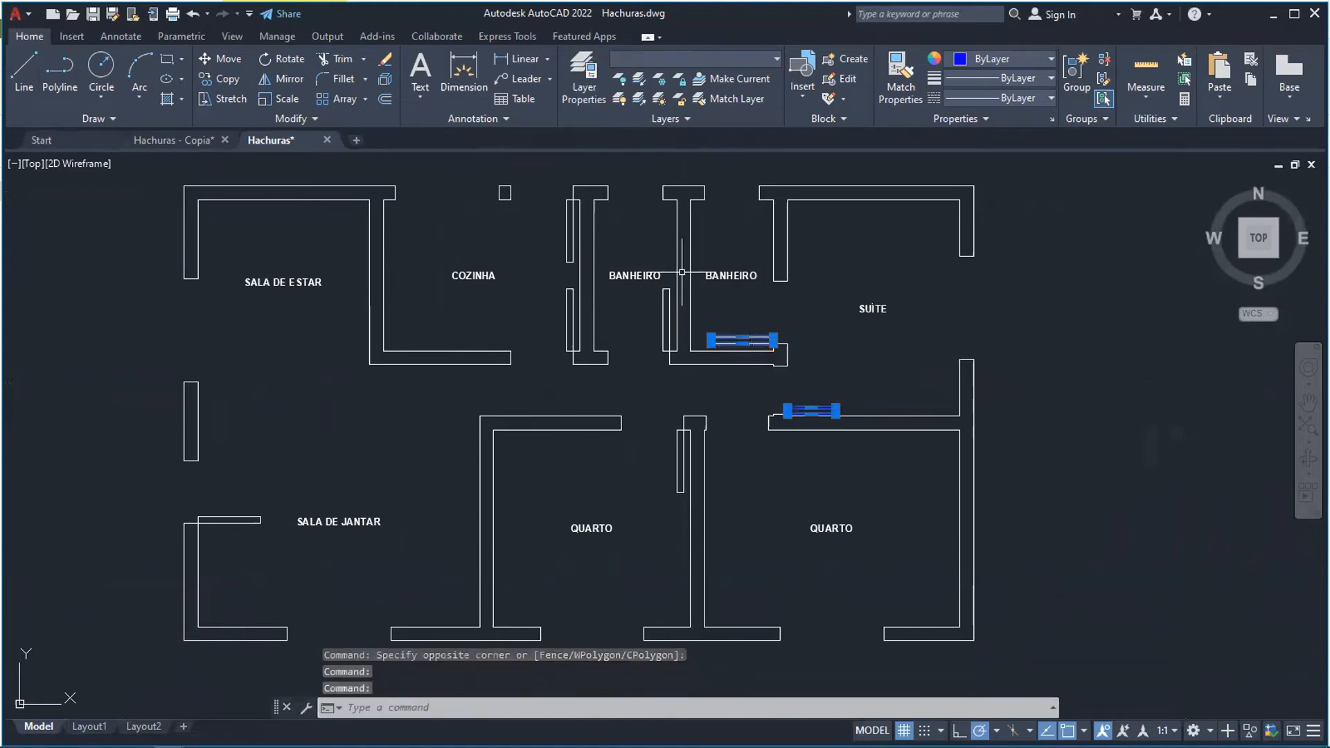
pyautogui.click(664, 315)
pyautogui.click(570, 232)
pyautogui.moveTo(567, 262)
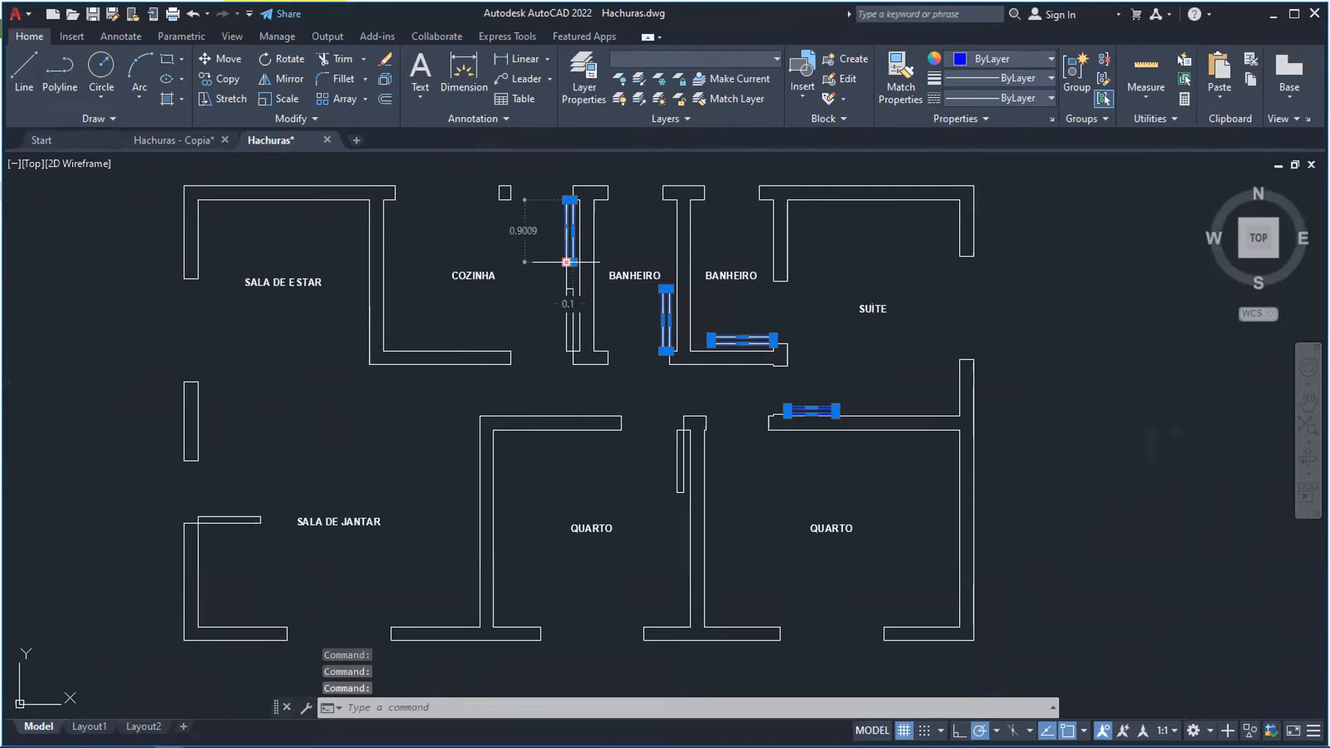
pyautogui.click(569, 308)
pyautogui.click(681, 452)
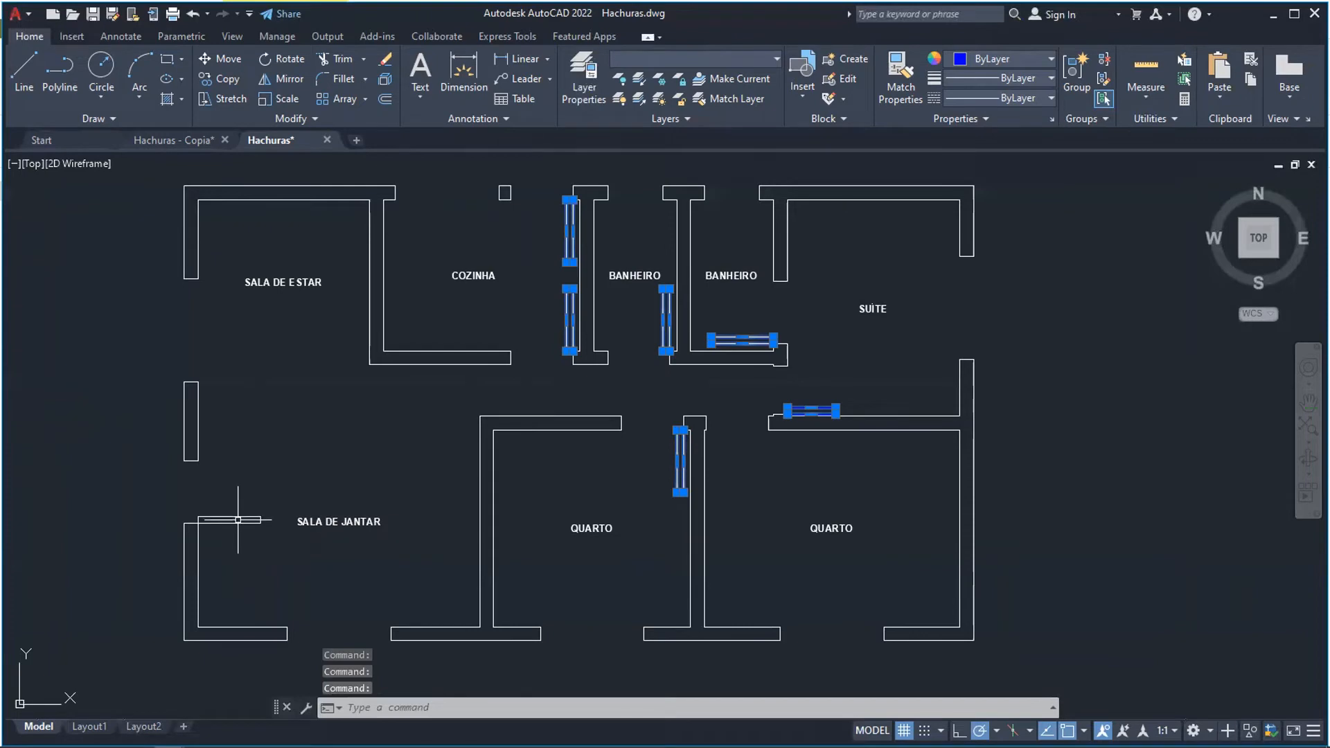
pyautogui.click(716, 56)
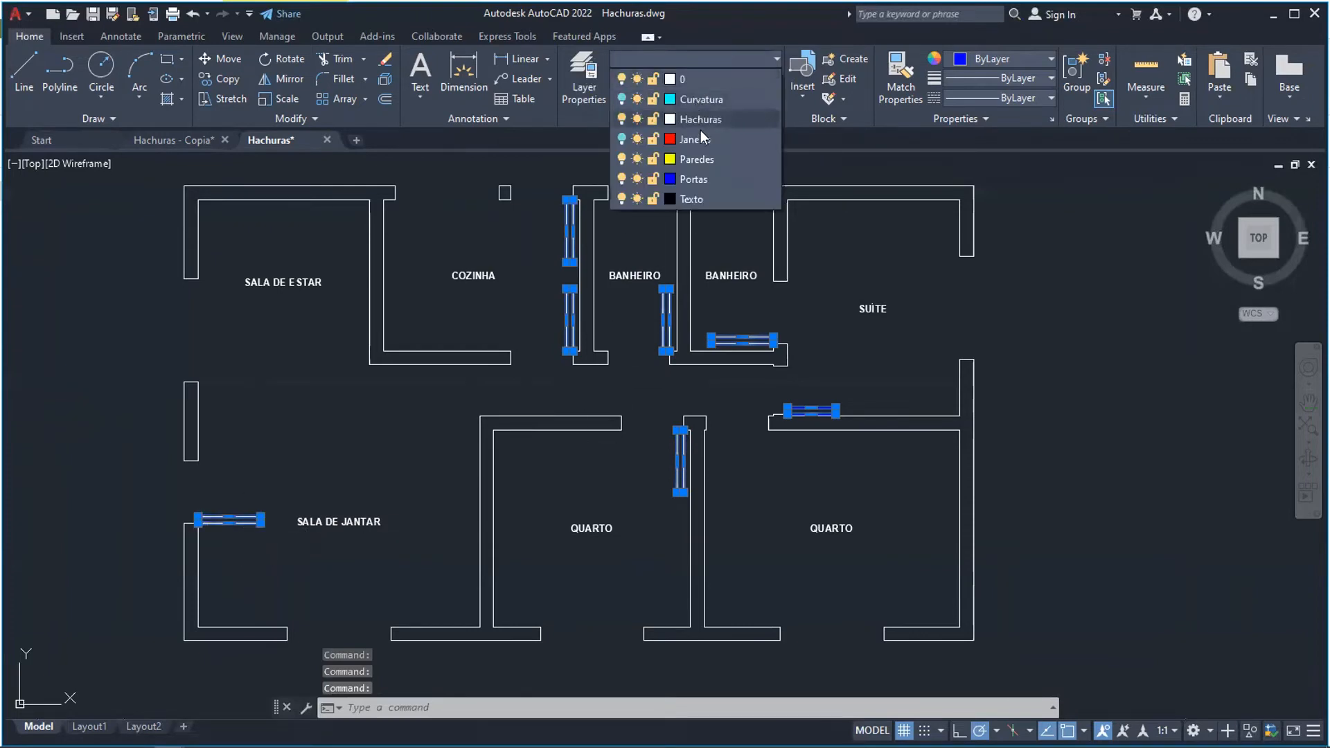
pyautogui.click(692, 180)
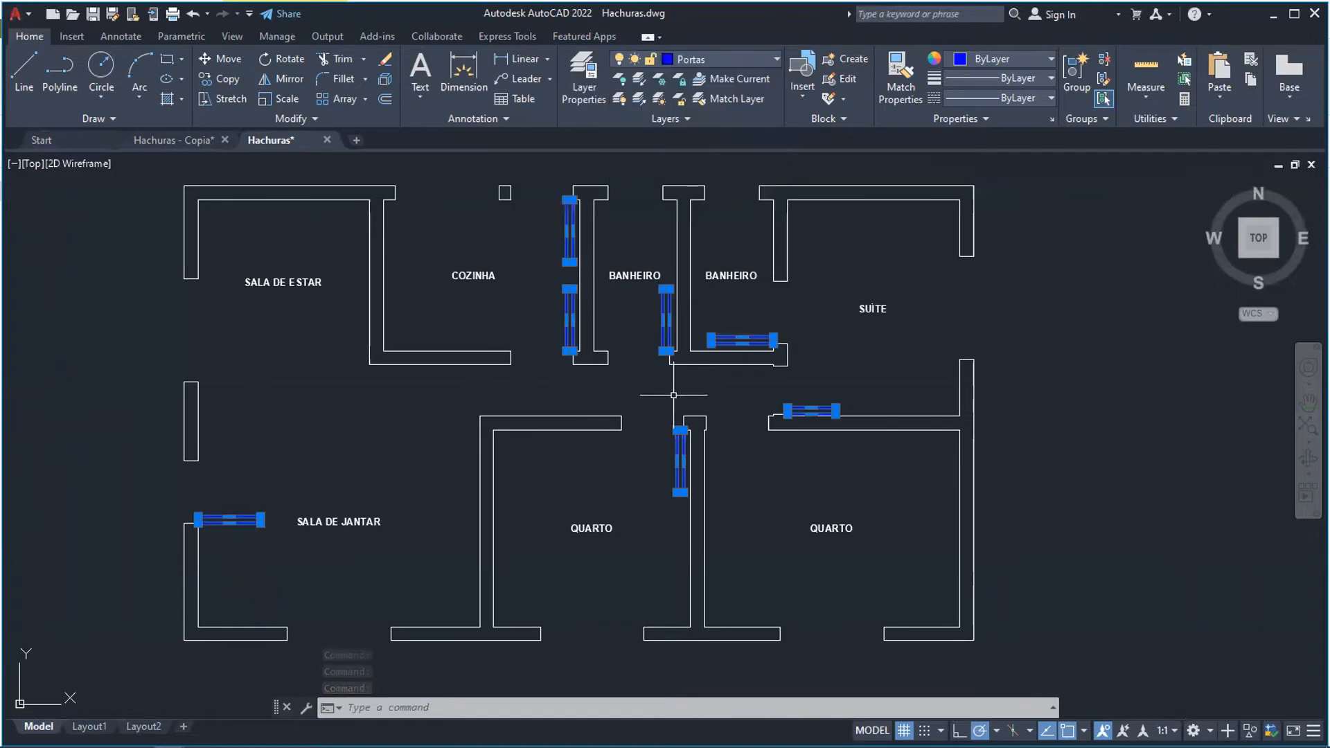
# Turn off the Portas layer, accepting that the current layer is switched off.
pyautogui.click(632, 63)
pyautogui.click(619, 183)
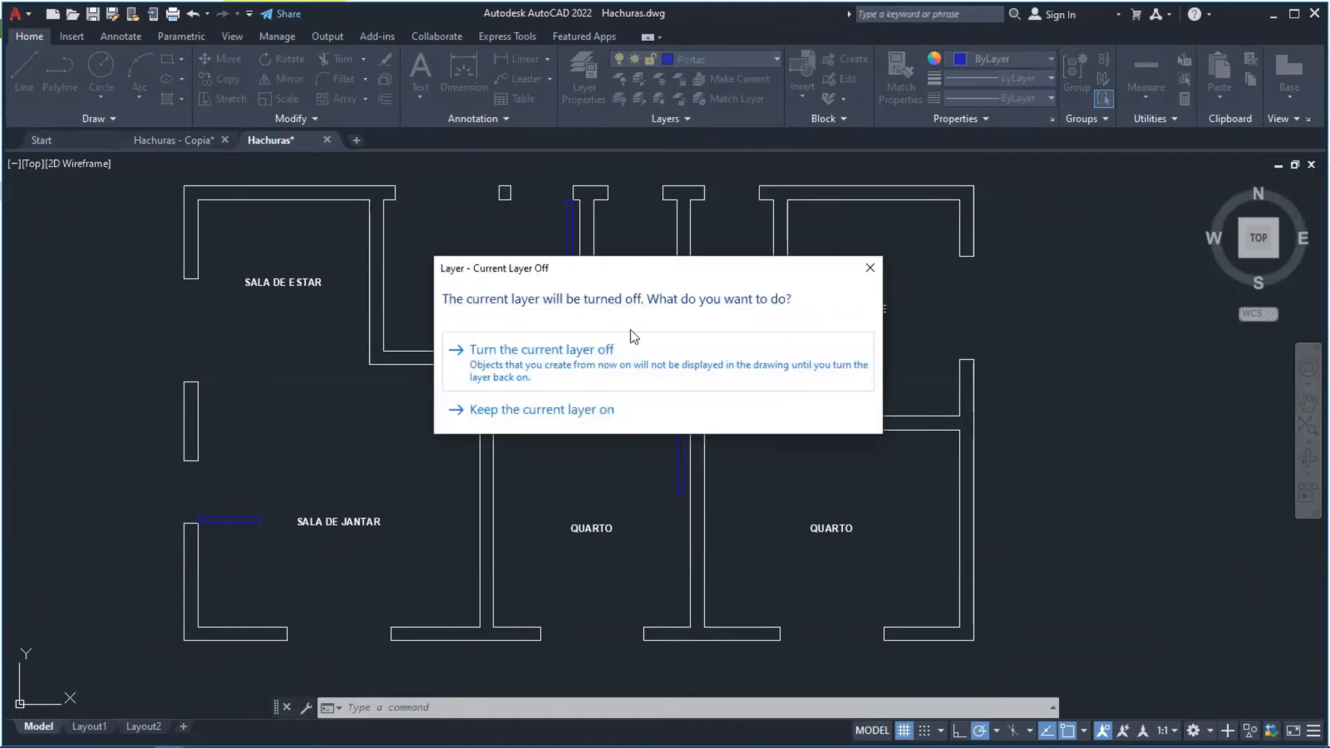
pyautogui.click(591, 361)
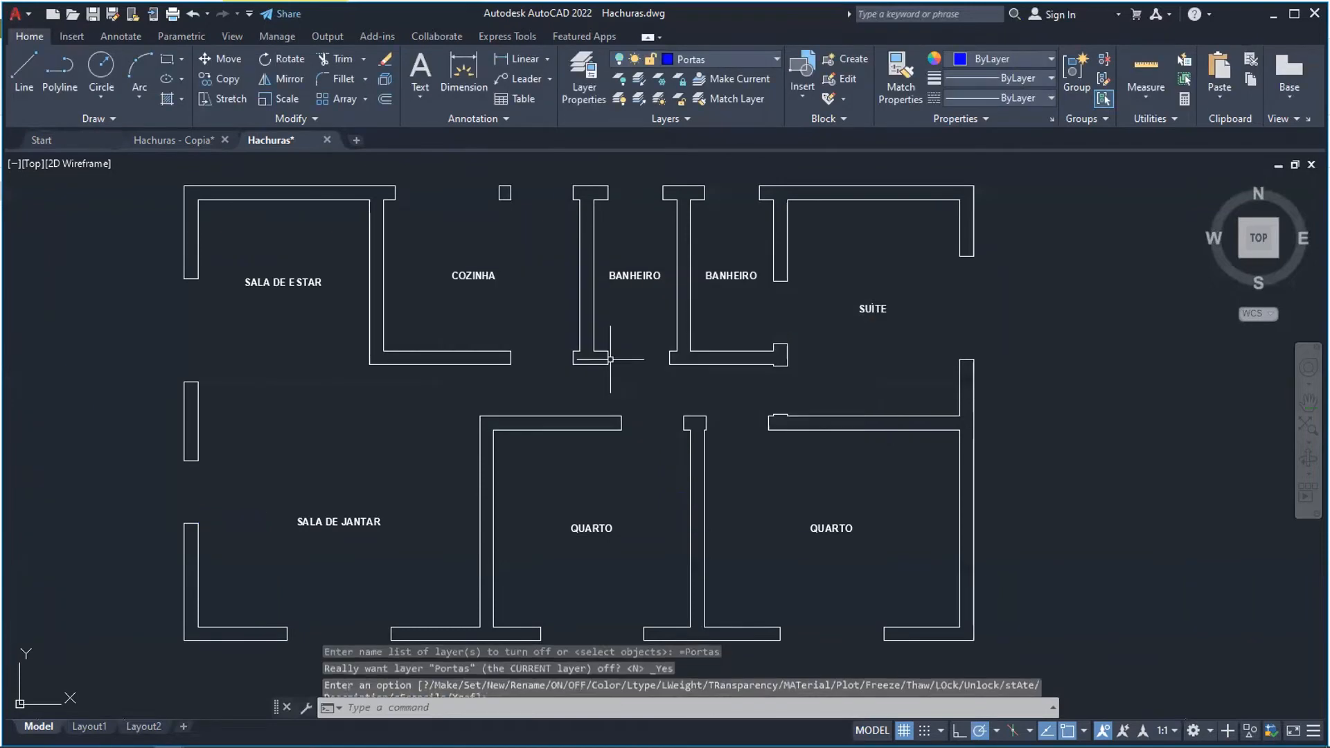
# Make Texto the current layer.
pyautogui.scroll(-2, 977, 469)
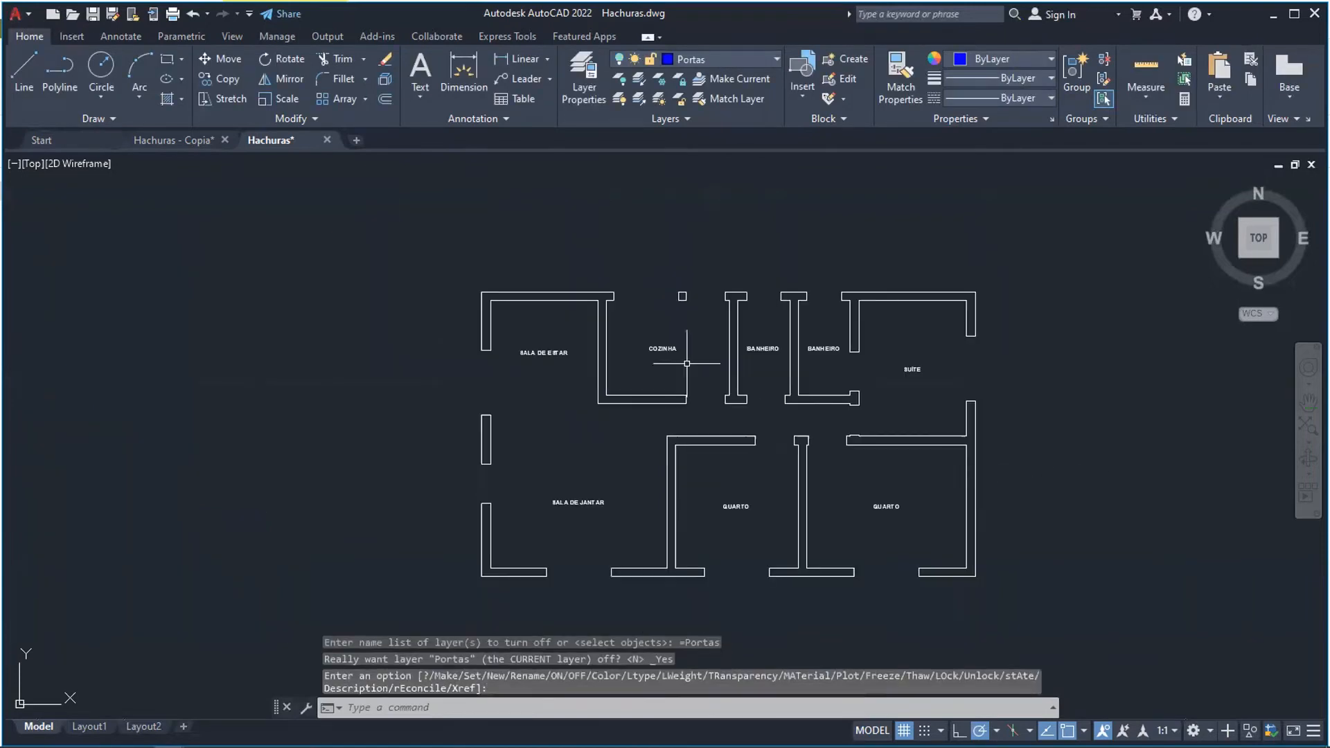
pyautogui.click(714, 59)
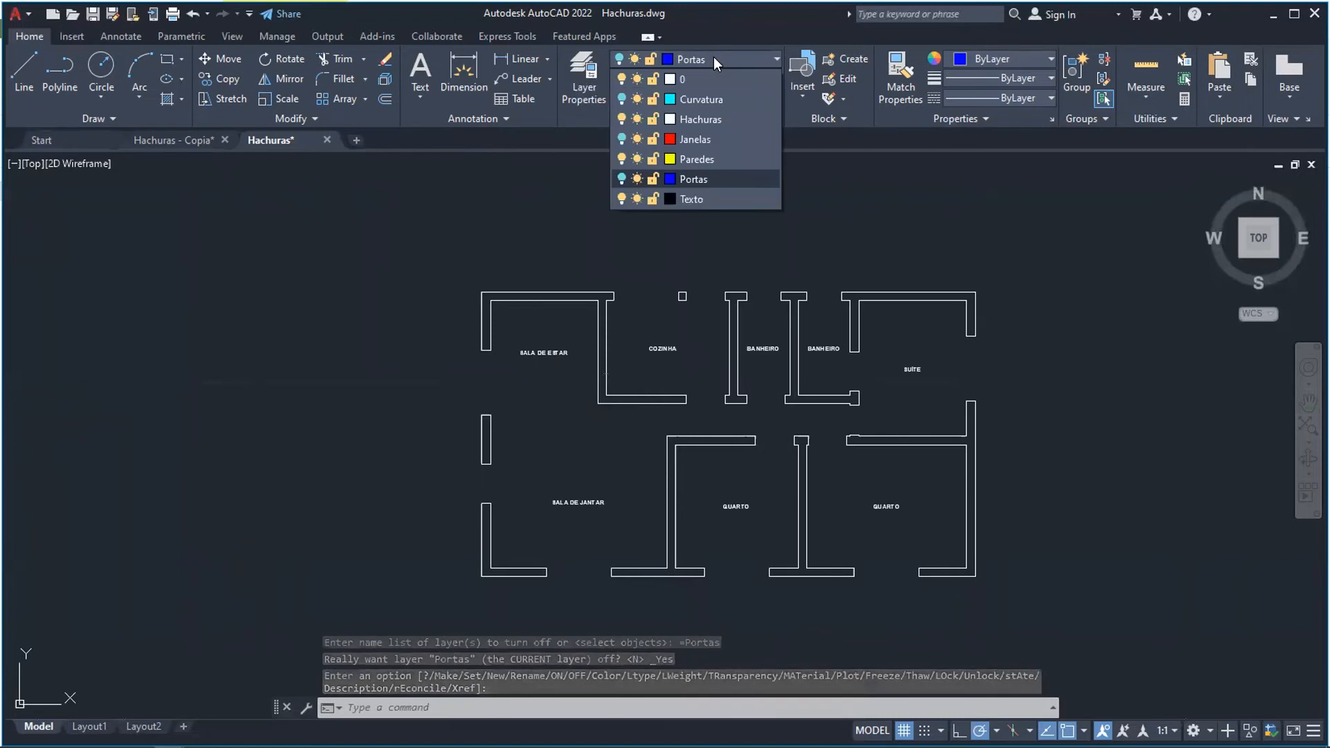
pyautogui.click(692, 200)
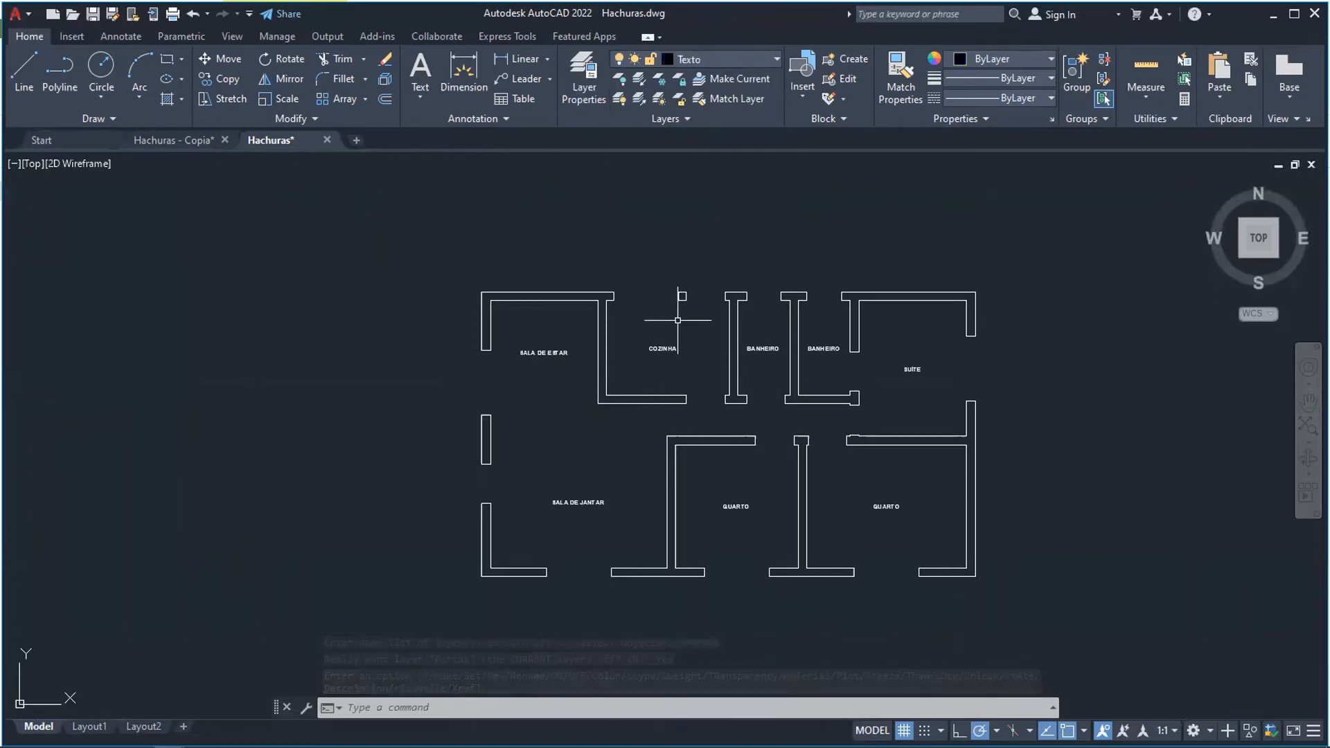
# Assign all the room name labels, from SALA DE ESTAR to both QUARTO texts, to the Texto layer.
pyautogui.click(547, 354)
pyautogui.click(656, 350)
pyautogui.click(765, 349)
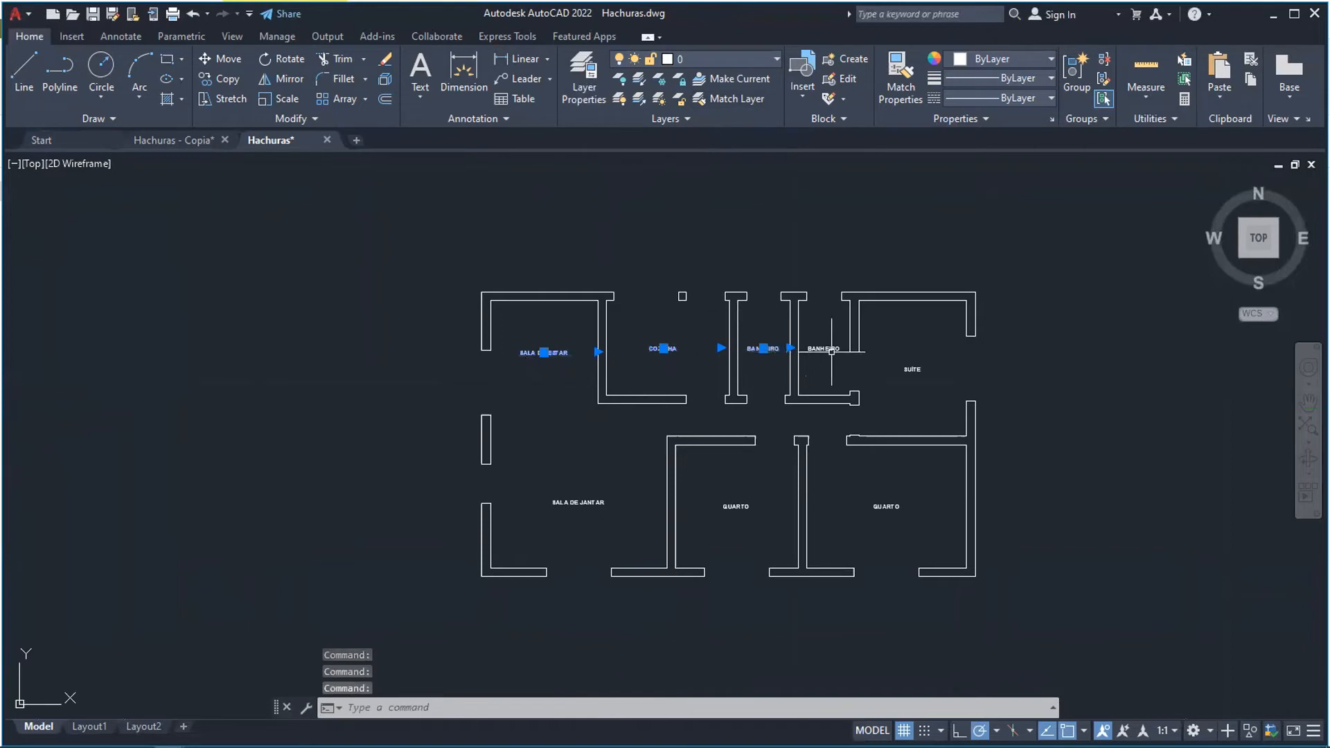
pyautogui.click(912, 372)
pyautogui.click(911, 369)
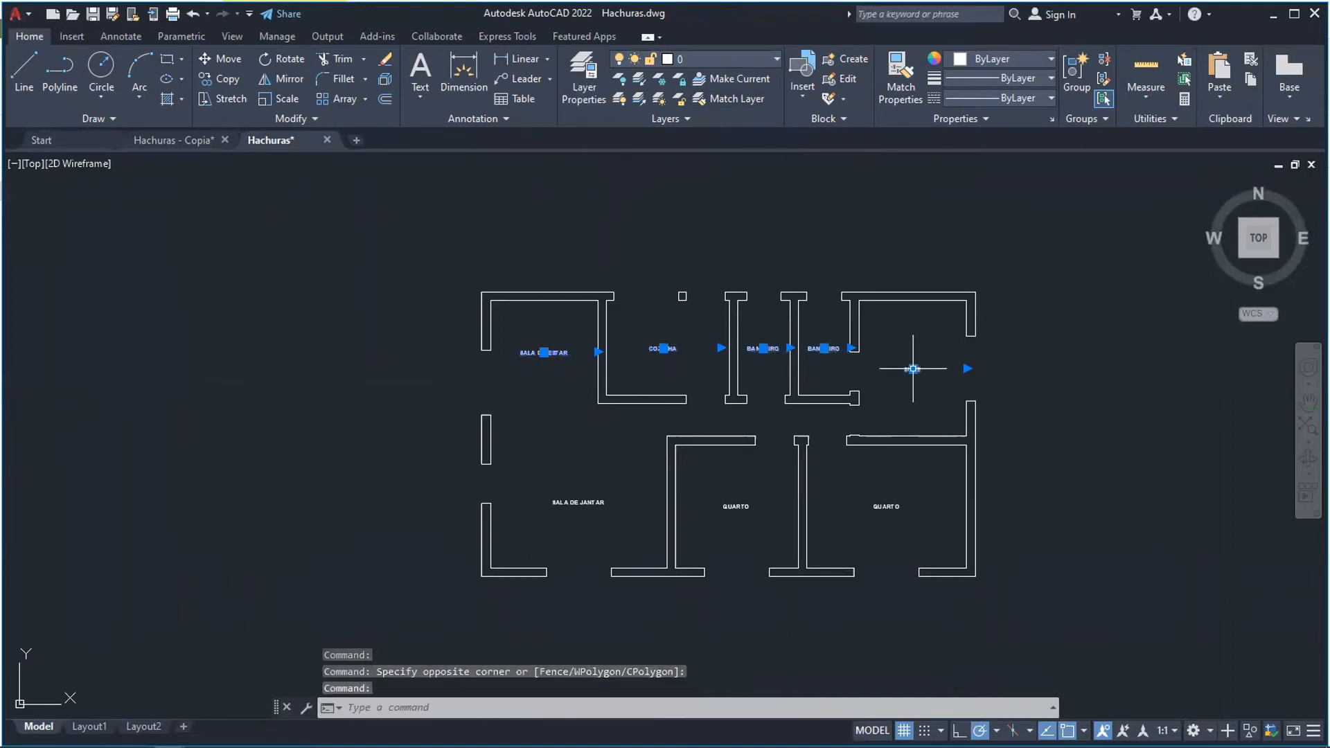
pyautogui.click(737, 506)
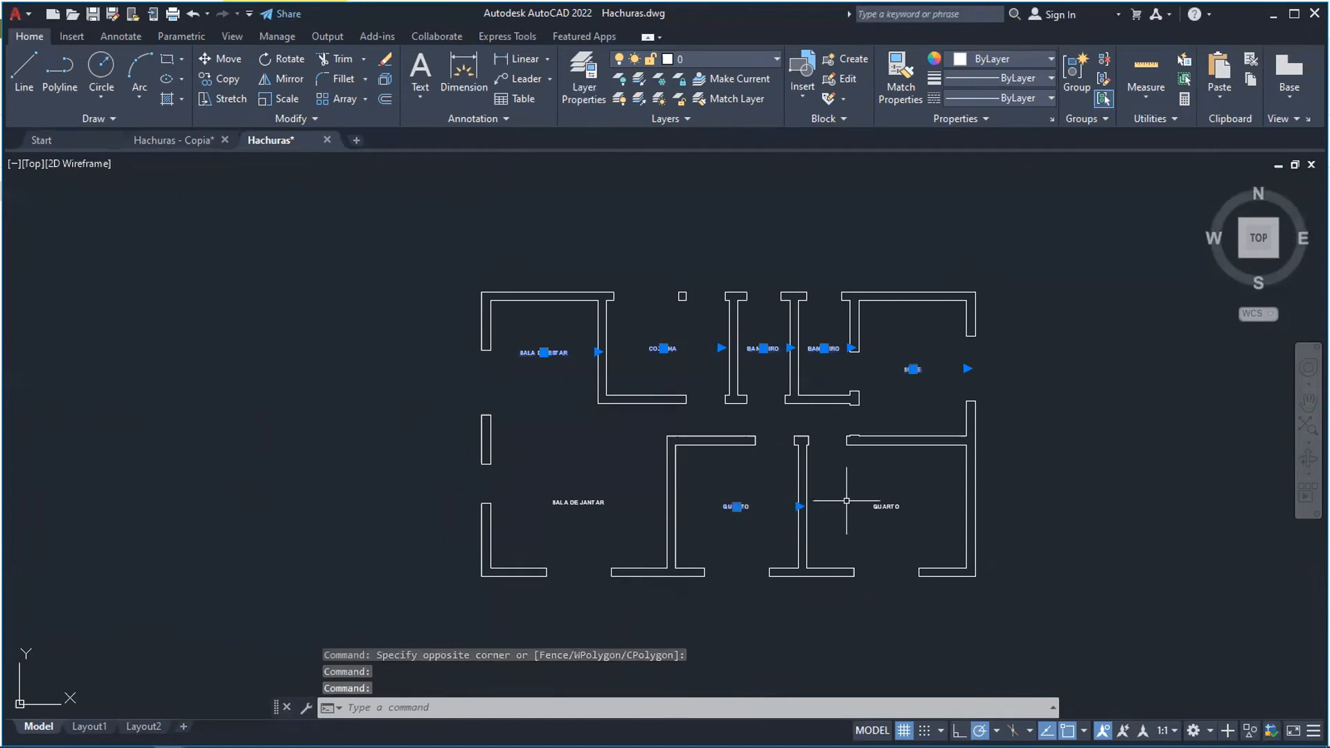
pyautogui.click(894, 508)
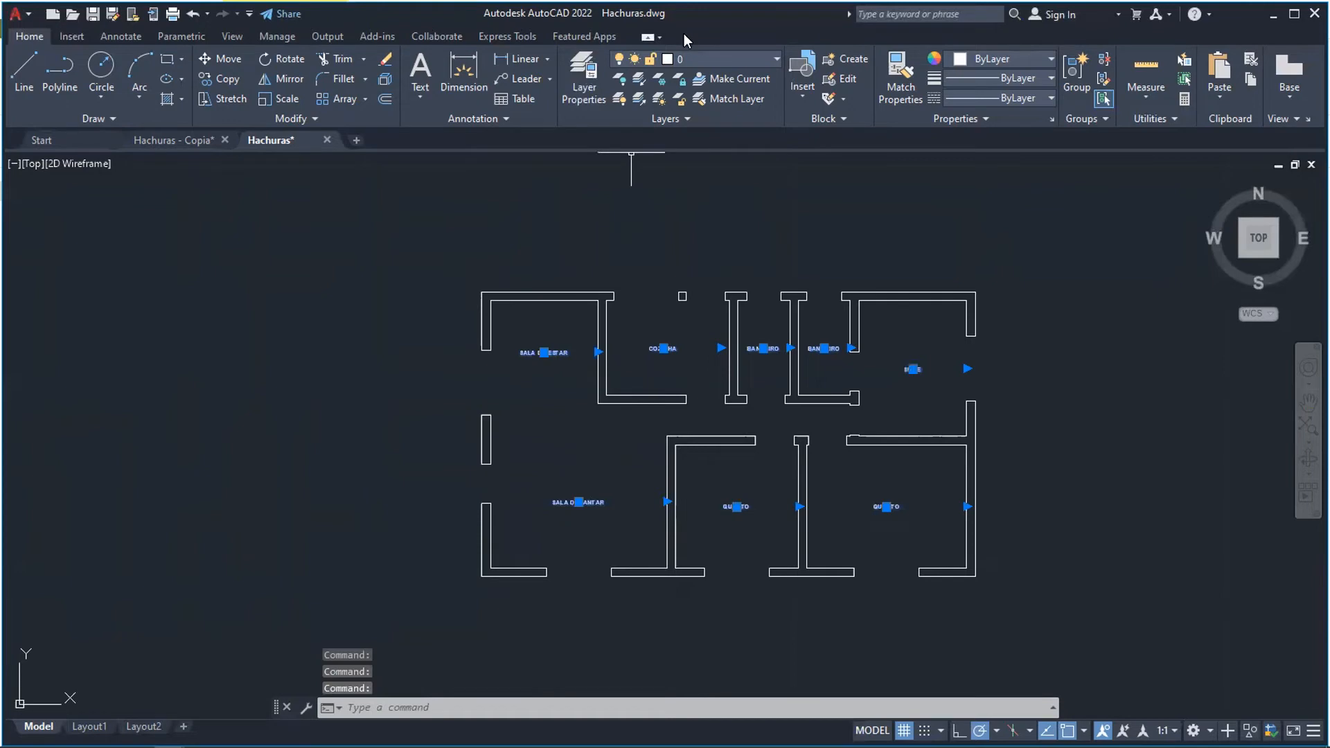
pyautogui.click(702, 59)
pyautogui.click(701, 198)
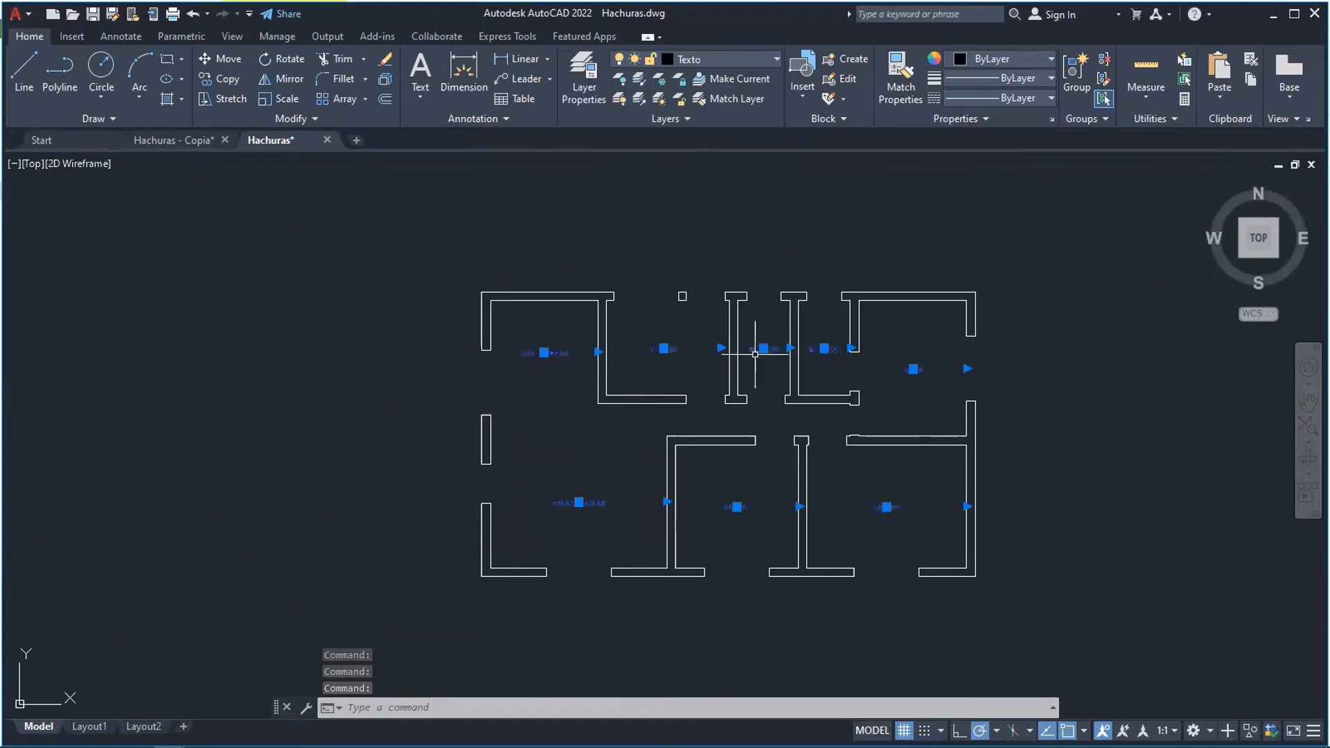
# Turn off the current Texto layer to hide the room labels.
pyautogui.click(687, 60)
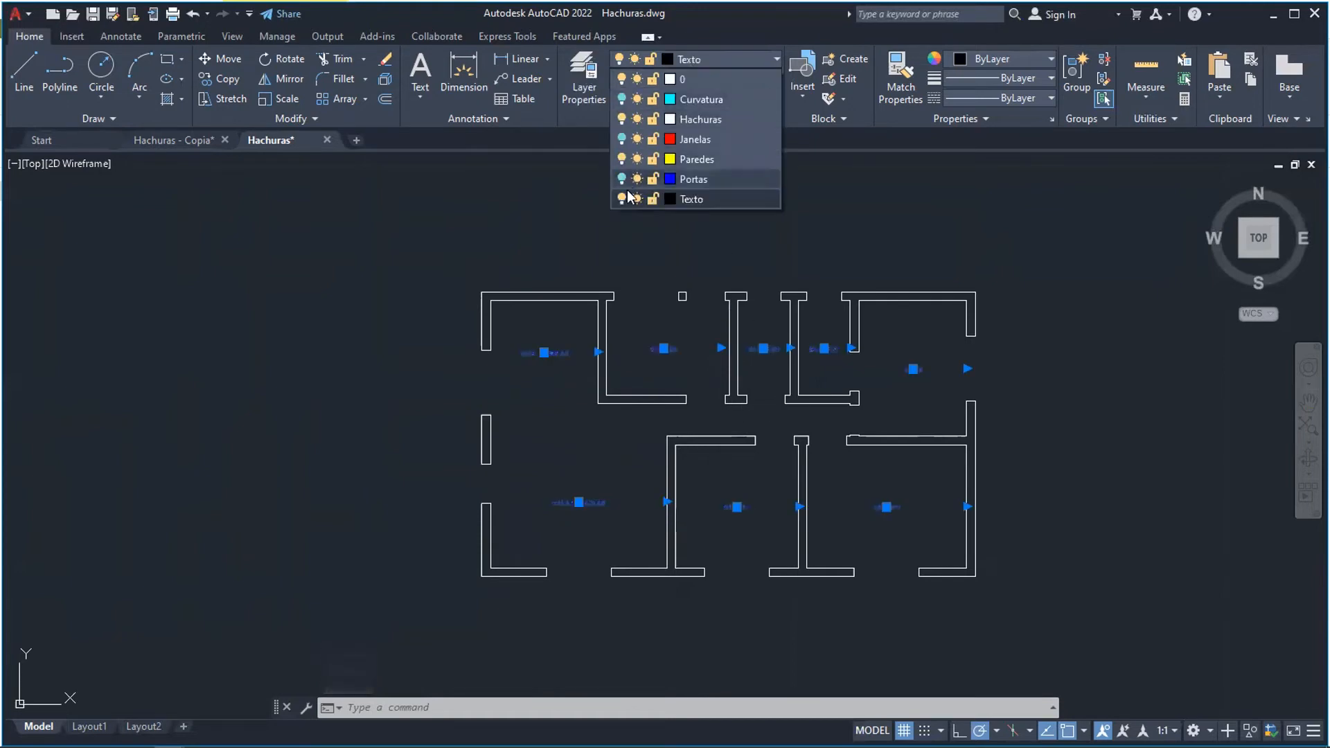
pyautogui.click(620, 199)
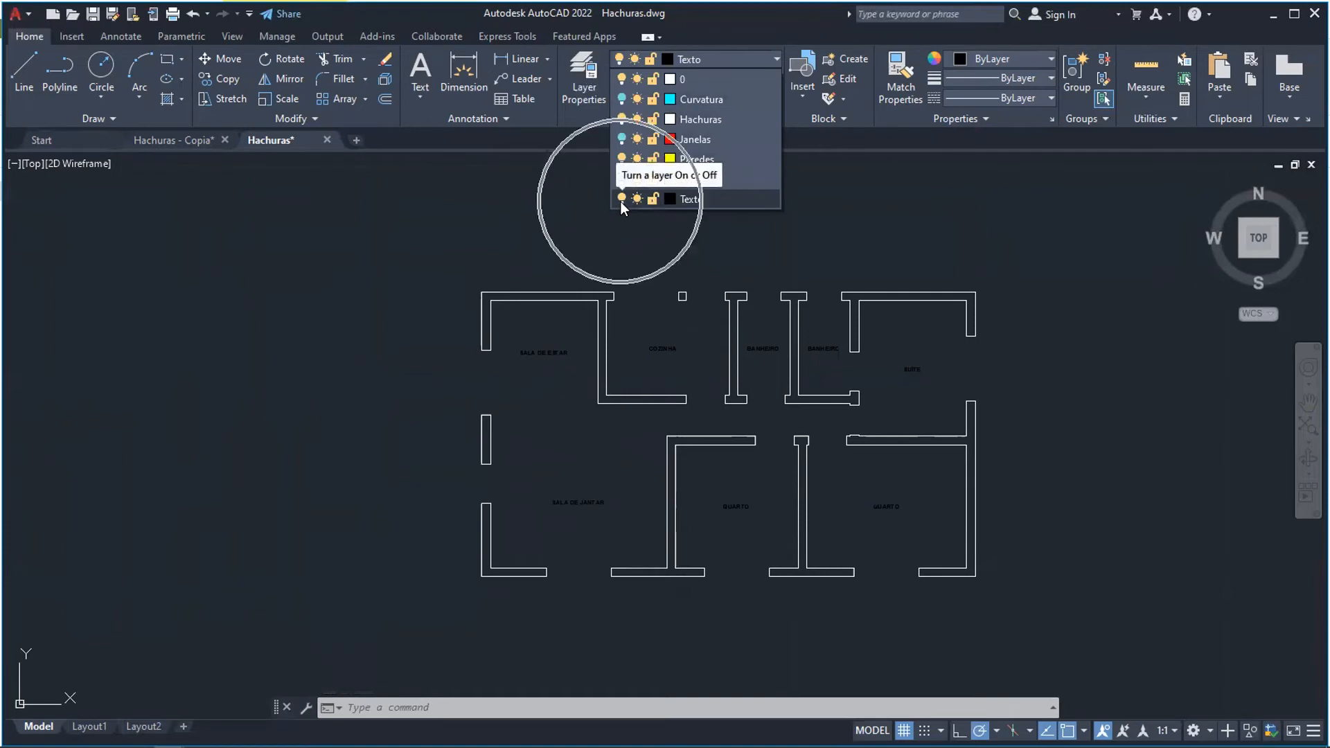
pyautogui.click(574, 357)
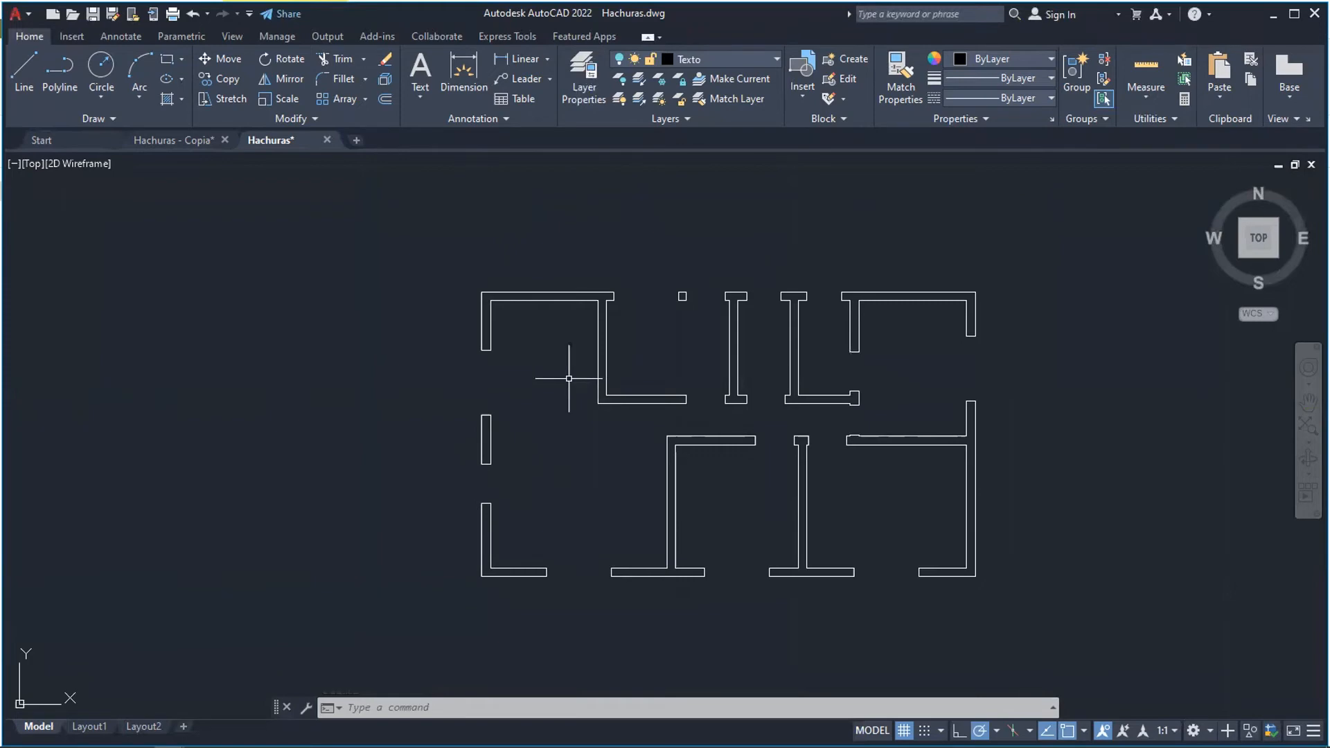
# Assign all the wall outlines of the floor plan to the Paredes layer and turn that layer off.
pyautogui.click(1308, 401)
pyautogui.moveTo(1104, 368); pyautogui.dragTo(970, 395)
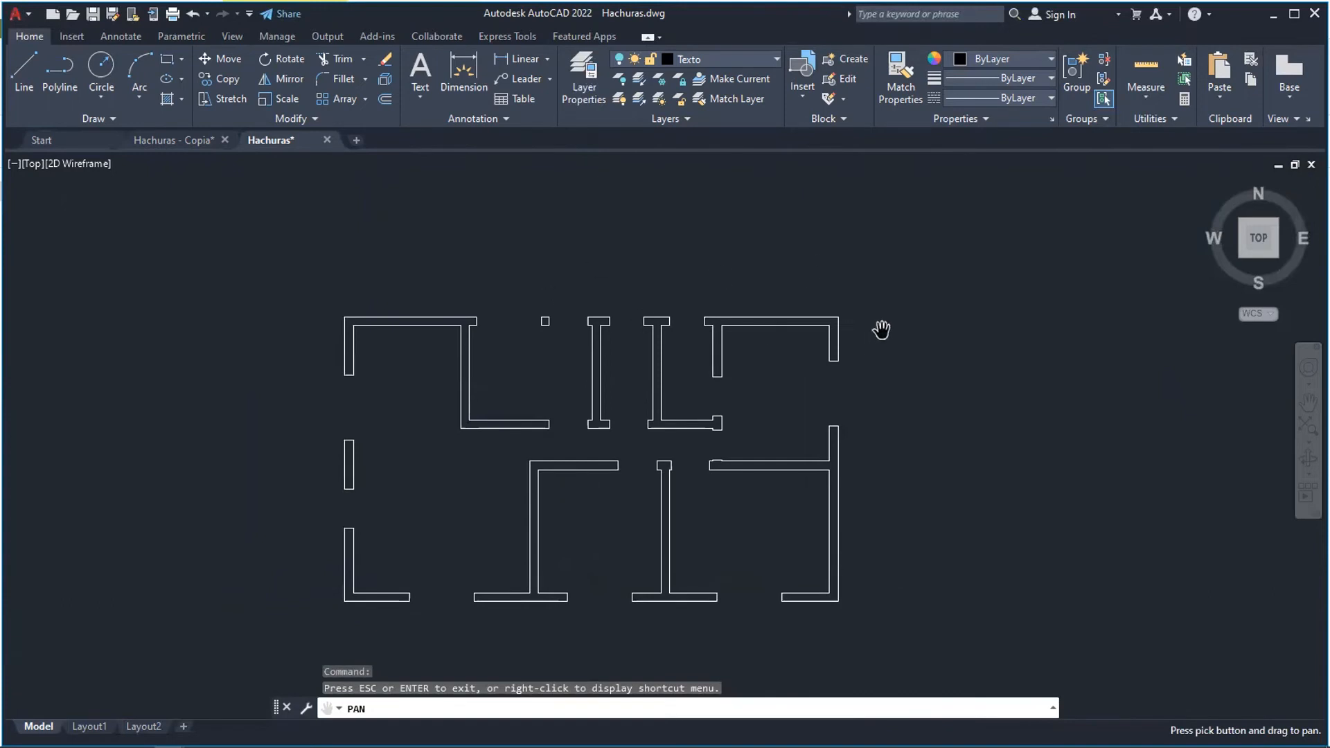
pyautogui.press('Escape')
pyautogui.moveTo(920, 277)
pyautogui.mouseDown()
pyautogui.moveTo(288, 300)
pyautogui.moveTo(260, 547)
pyautogui.moveTo(944, 632)
pyautogui.moveTo(1011, 600)
pyautogui.mouseUp()
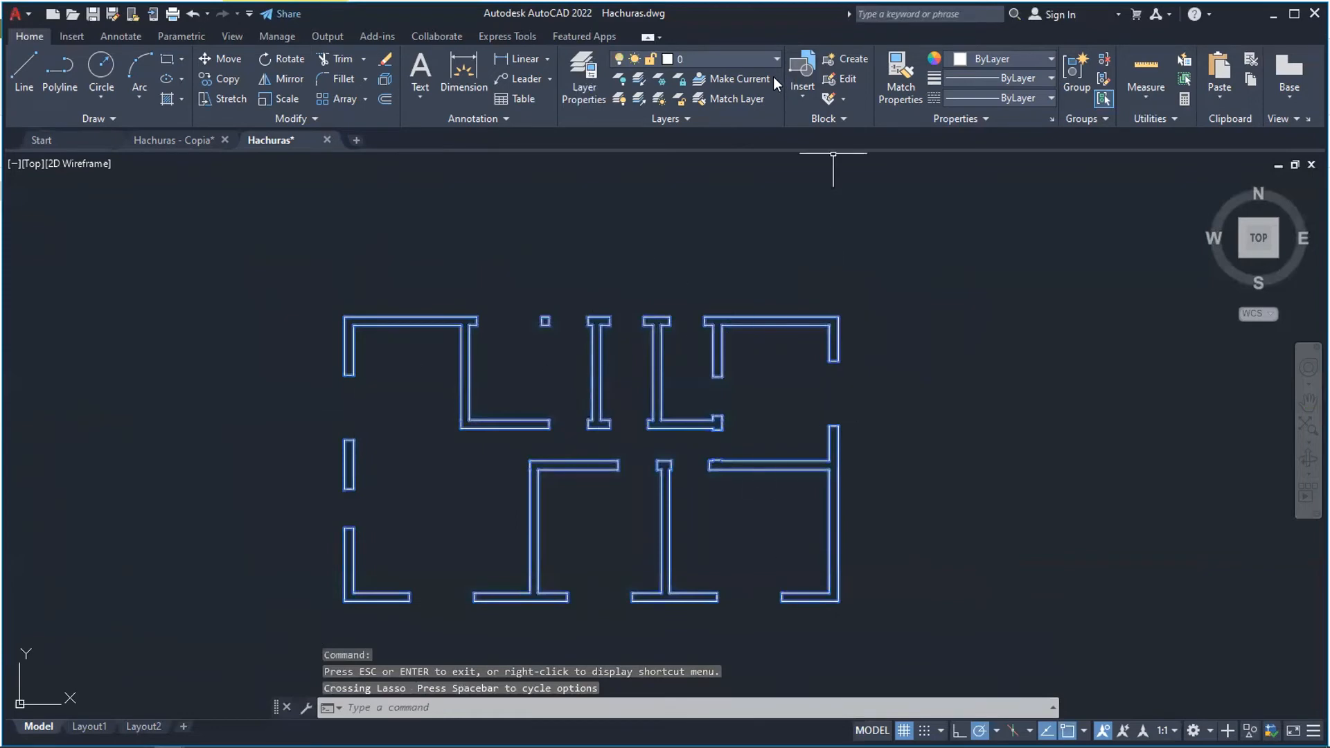
pyautogui.click(759, 64)
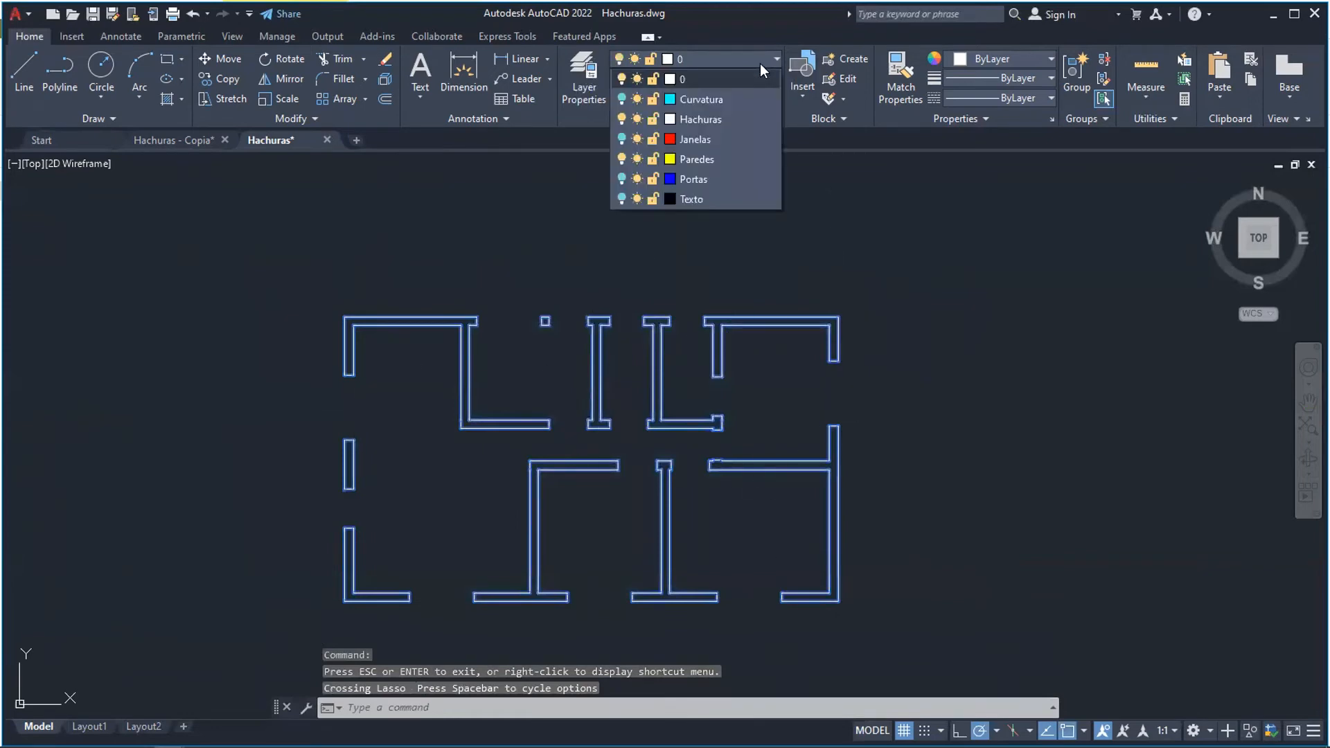
pyautogui.click(712, 158)
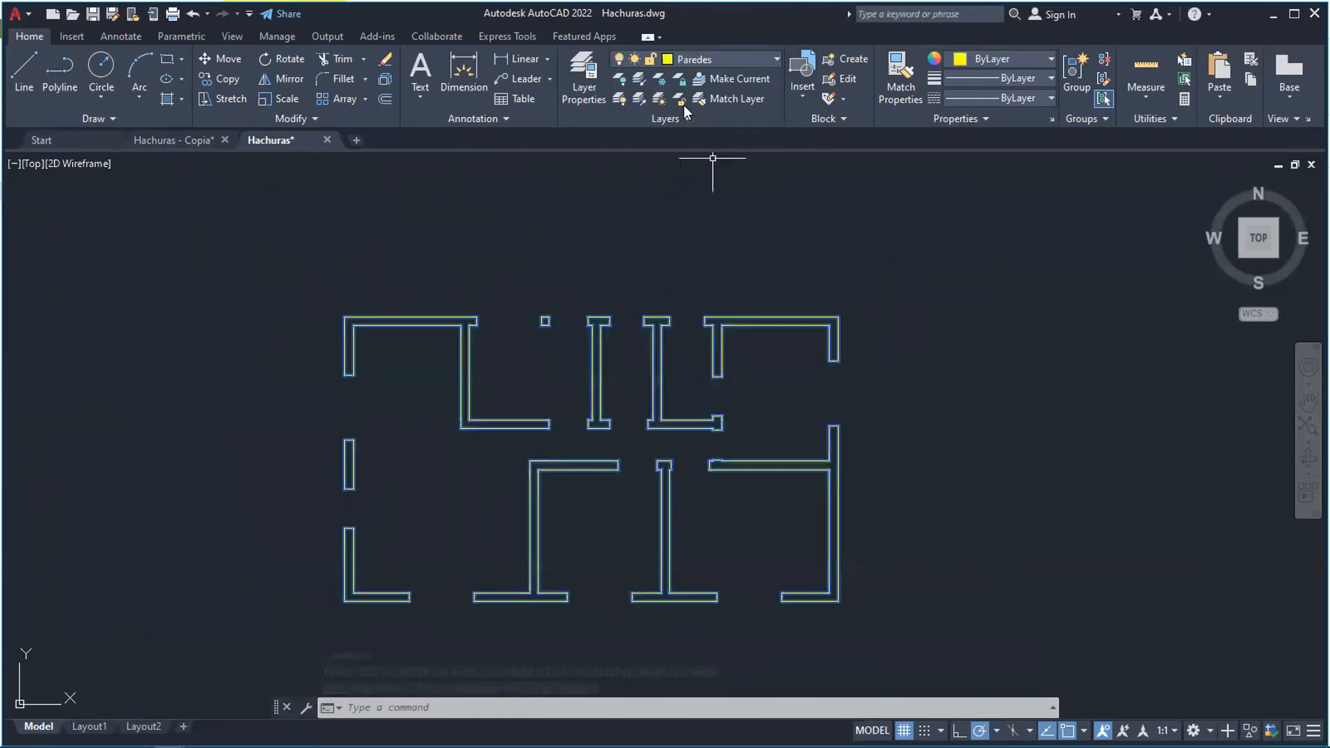
pyautogui.click(675, 60)
pyautogui.click(622, 159)
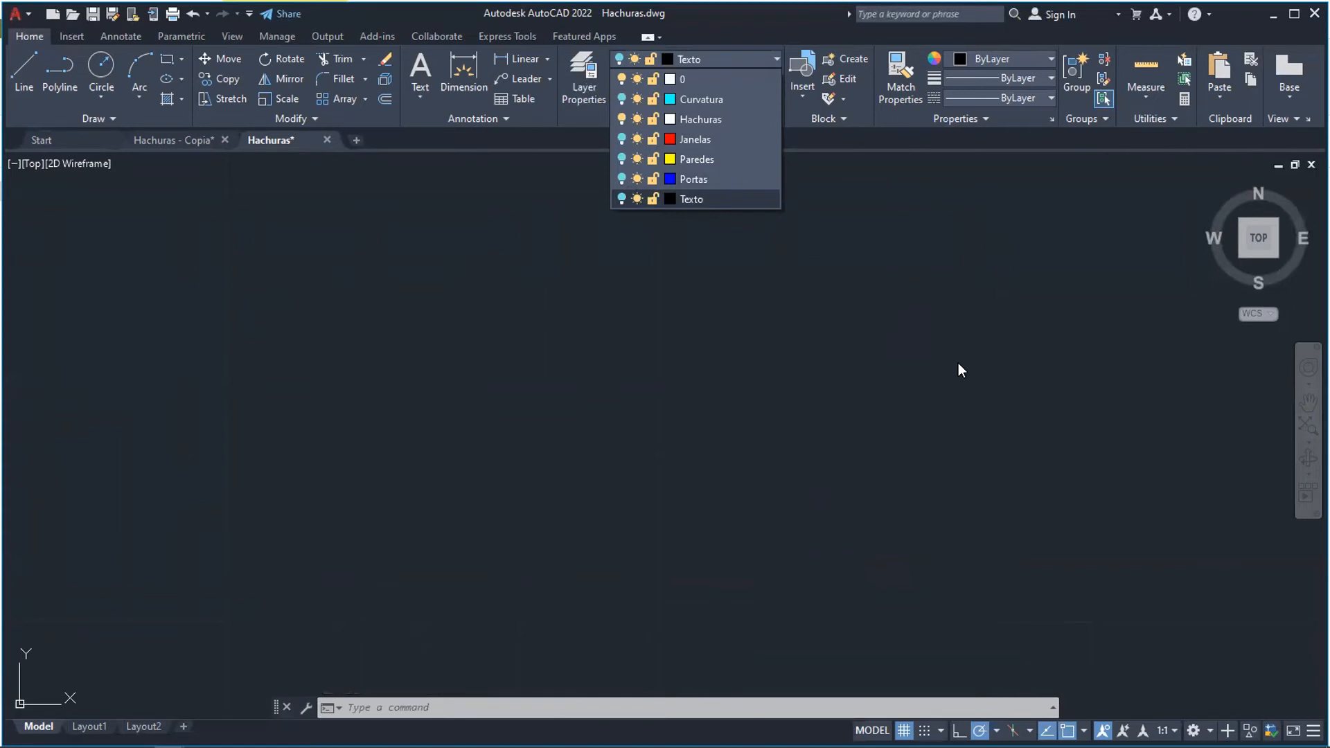
# Turn the Texto, Portas, Paredes, Janelas and Curvatura layers back on.
pyautogui.click(622, 197)
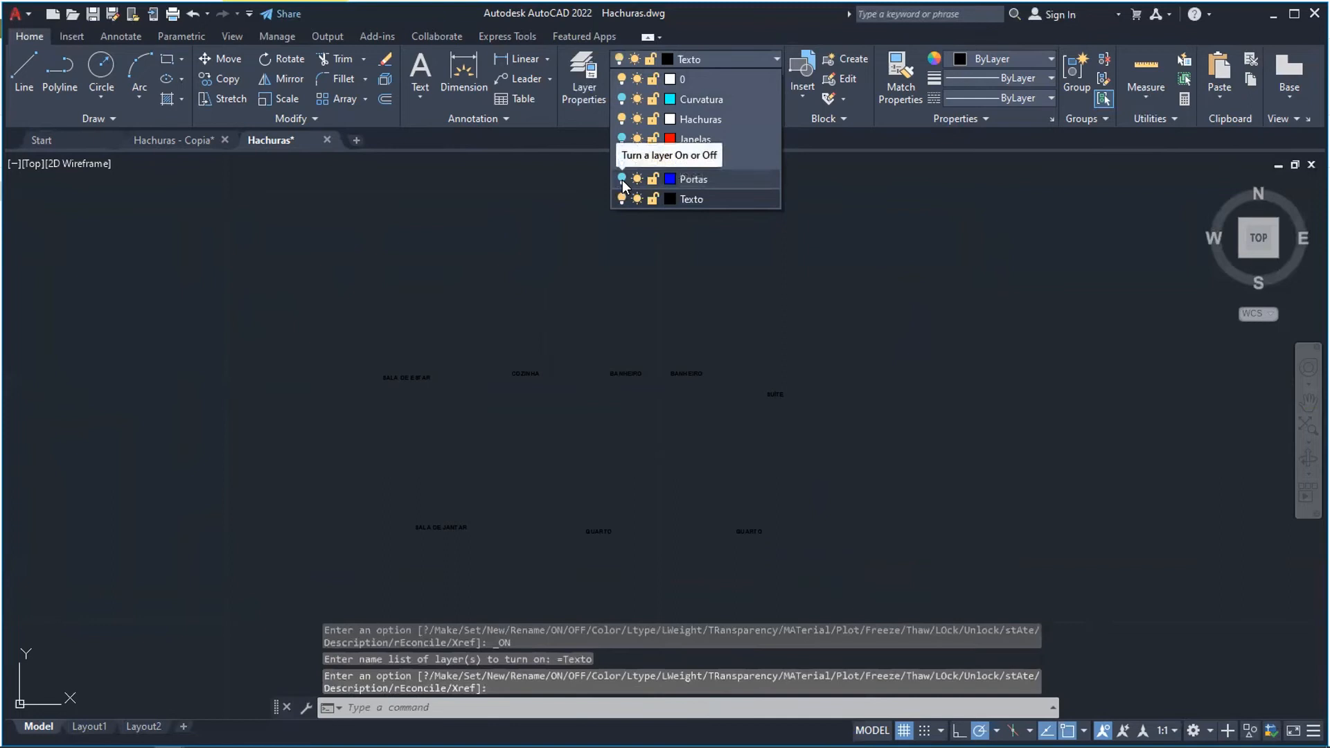
pyautogui.click(621, 179)
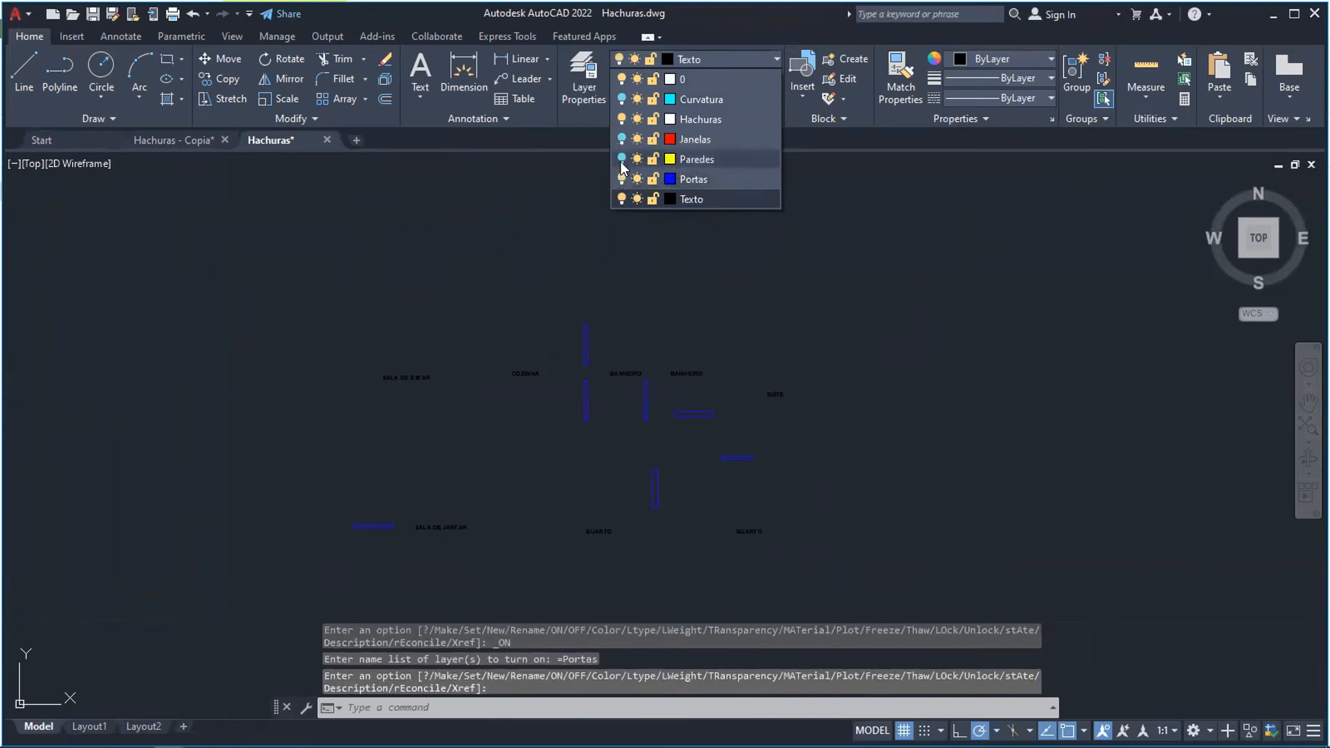
pyautogui.click(621, 159)
pyautogui.click(621, 139)
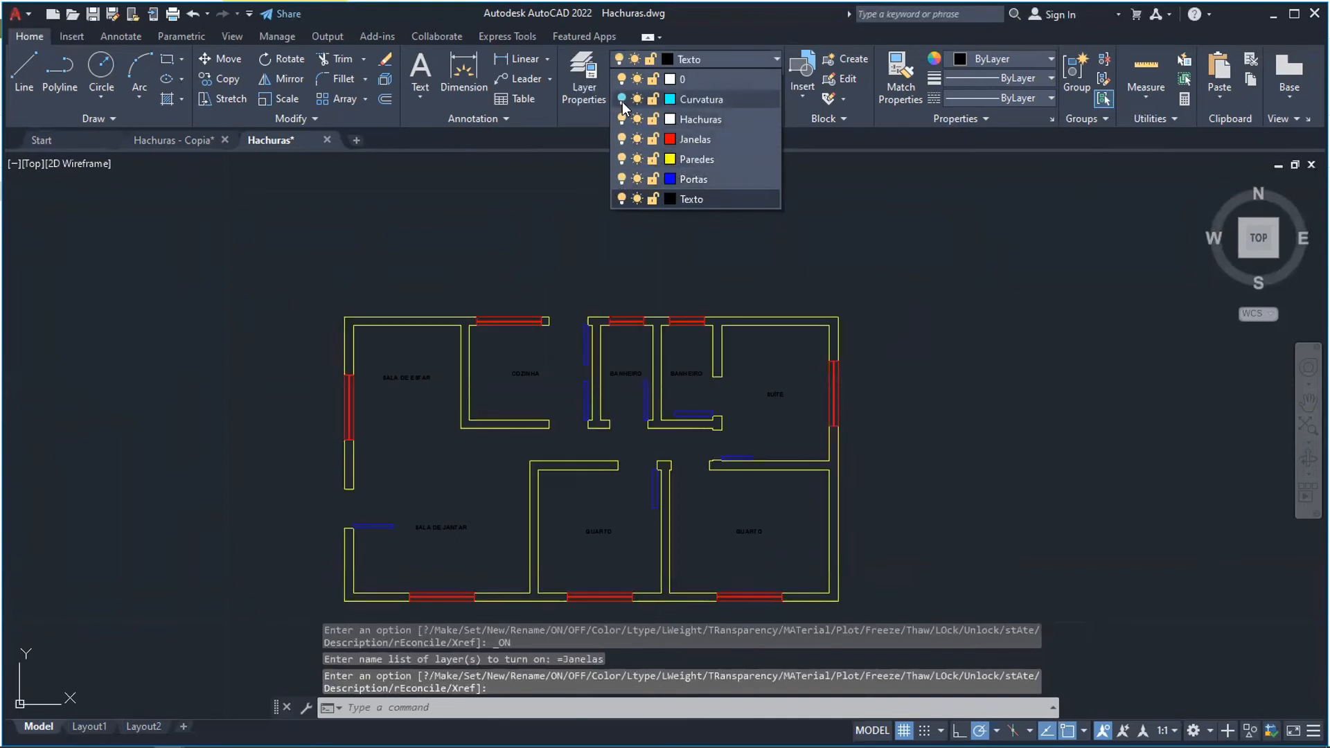
pyautogui.click(621, 99)
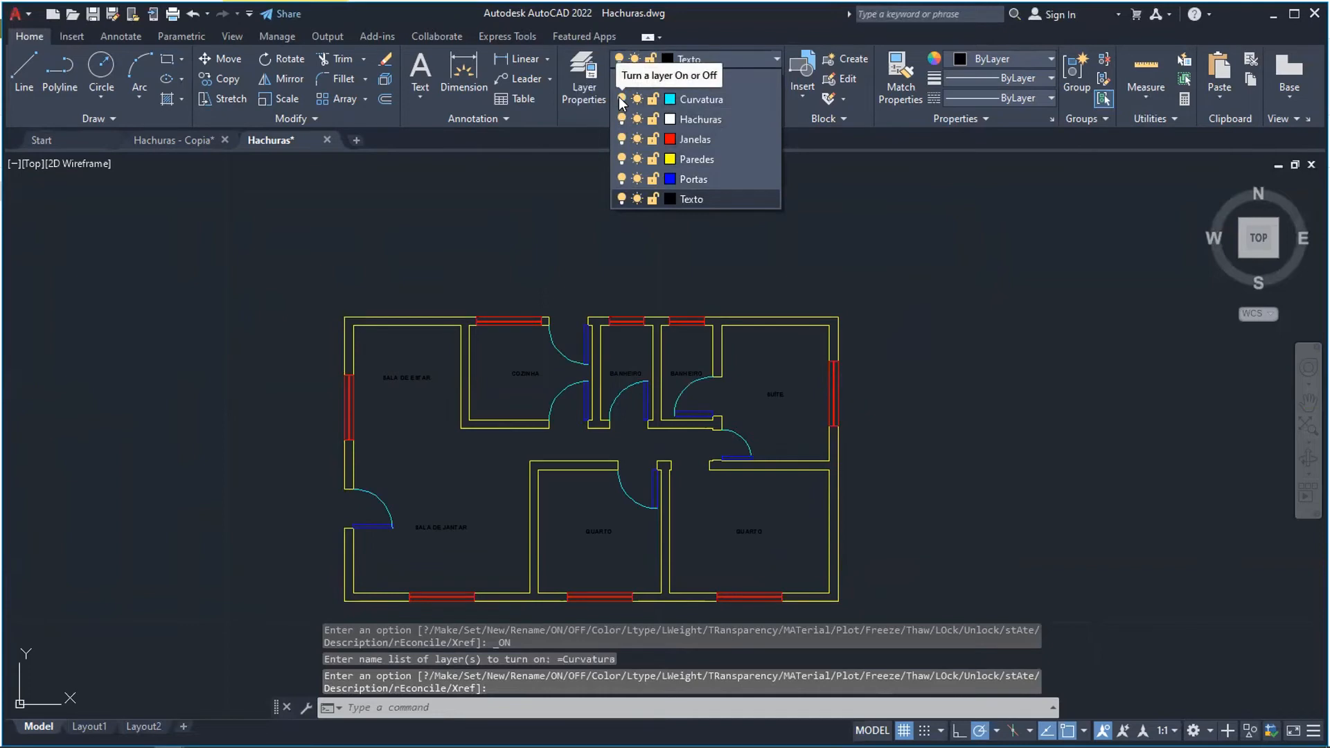
# Turn off the Curvatura, Hachuras, Janelas, Paredes, Portas and Texto layers, including the current one.
pyautogui.click(622, 99)
pyautogui.click(622, 120)
pyautogui.click(622, 139)
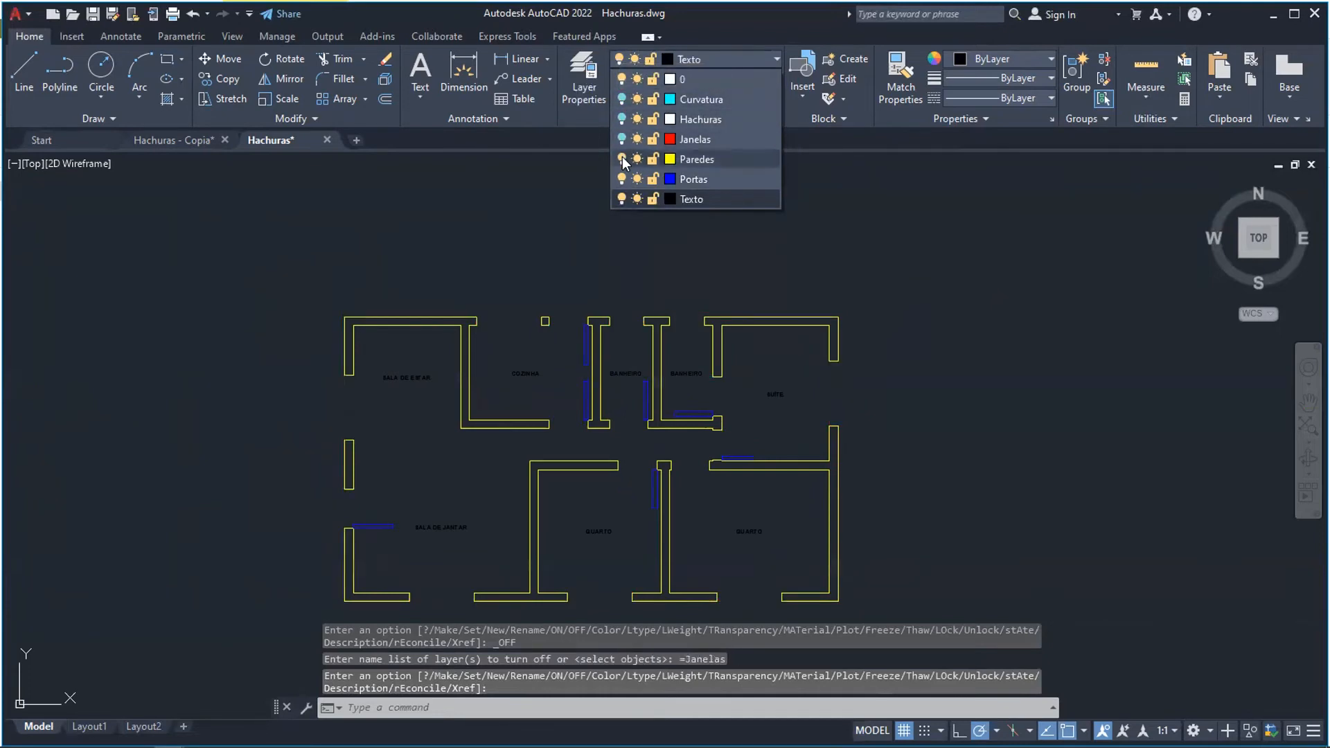
pyautogui.click(622, 159)
pyautogui.click(621, 179)
pyautogui.click(618, 195)
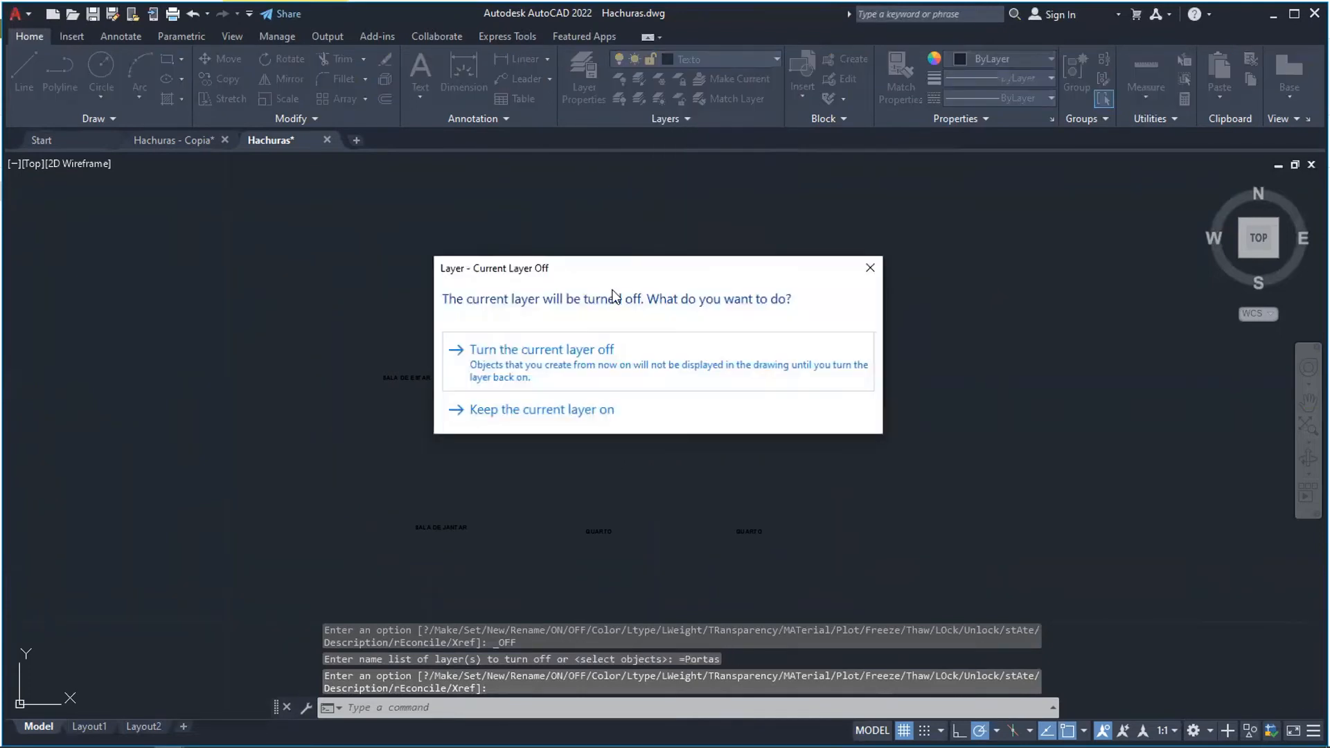
pyautogui.click(588, 353)
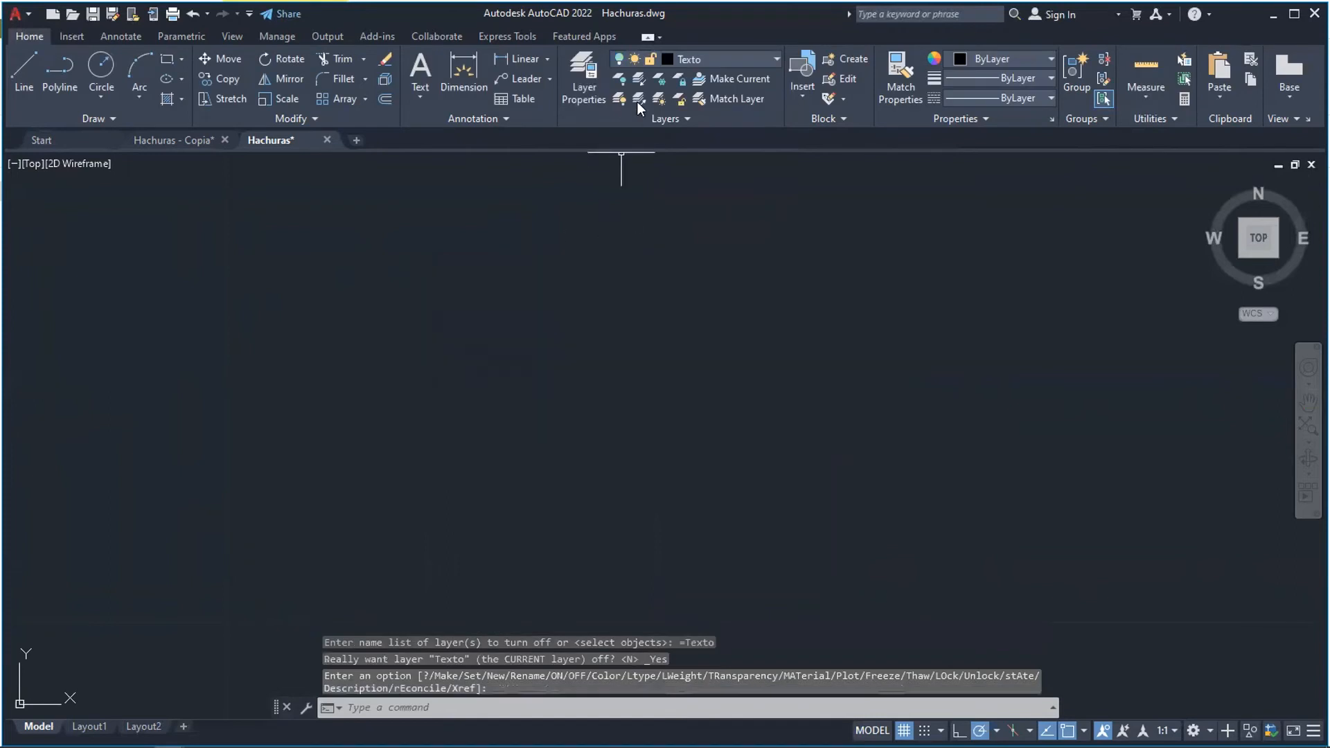
# Turn the Texto, Portas, Paredes, Janelas, Curvatura and Hachuras layers back on.
pyautogui.click(629, 59)
pyautogui.click(621, 195)
pyautogui.click(645, 61)
pyautogui.click(621, 179)
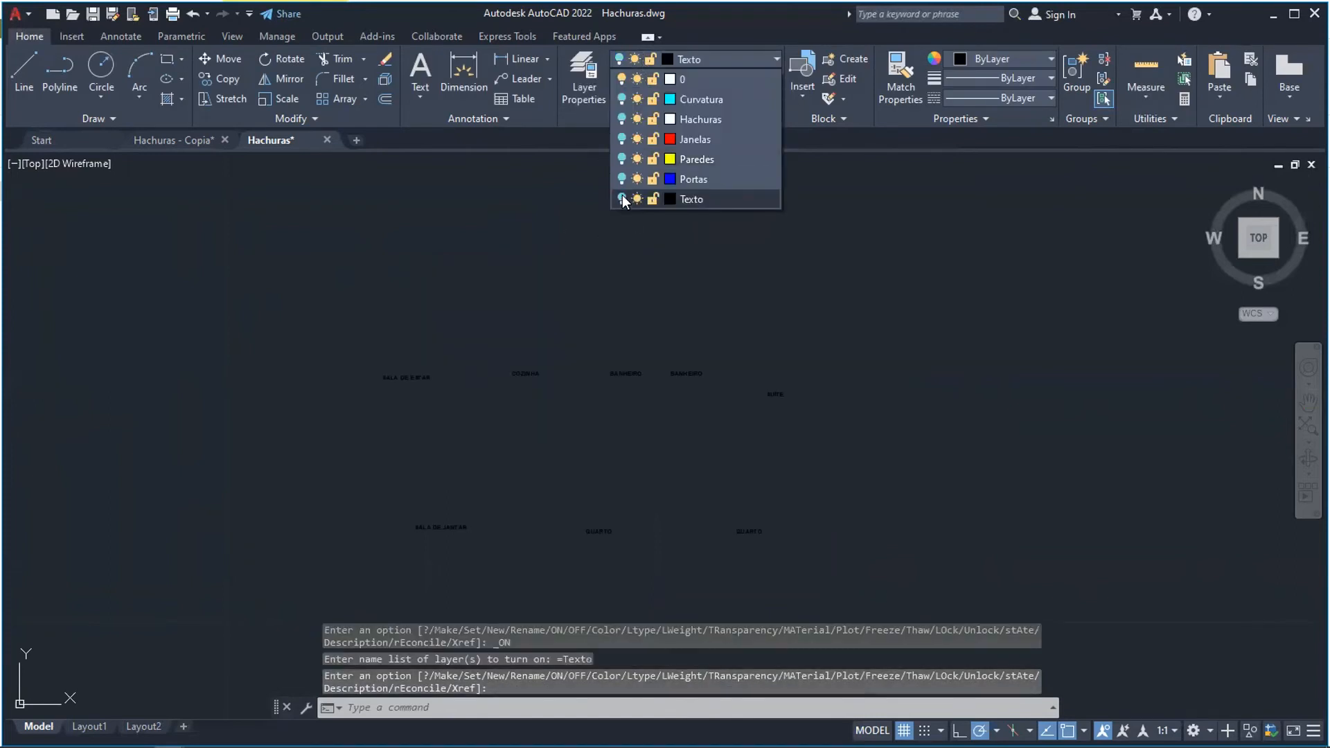
pyautogui.click(621, 159)
pyautogui.click(638, 64)
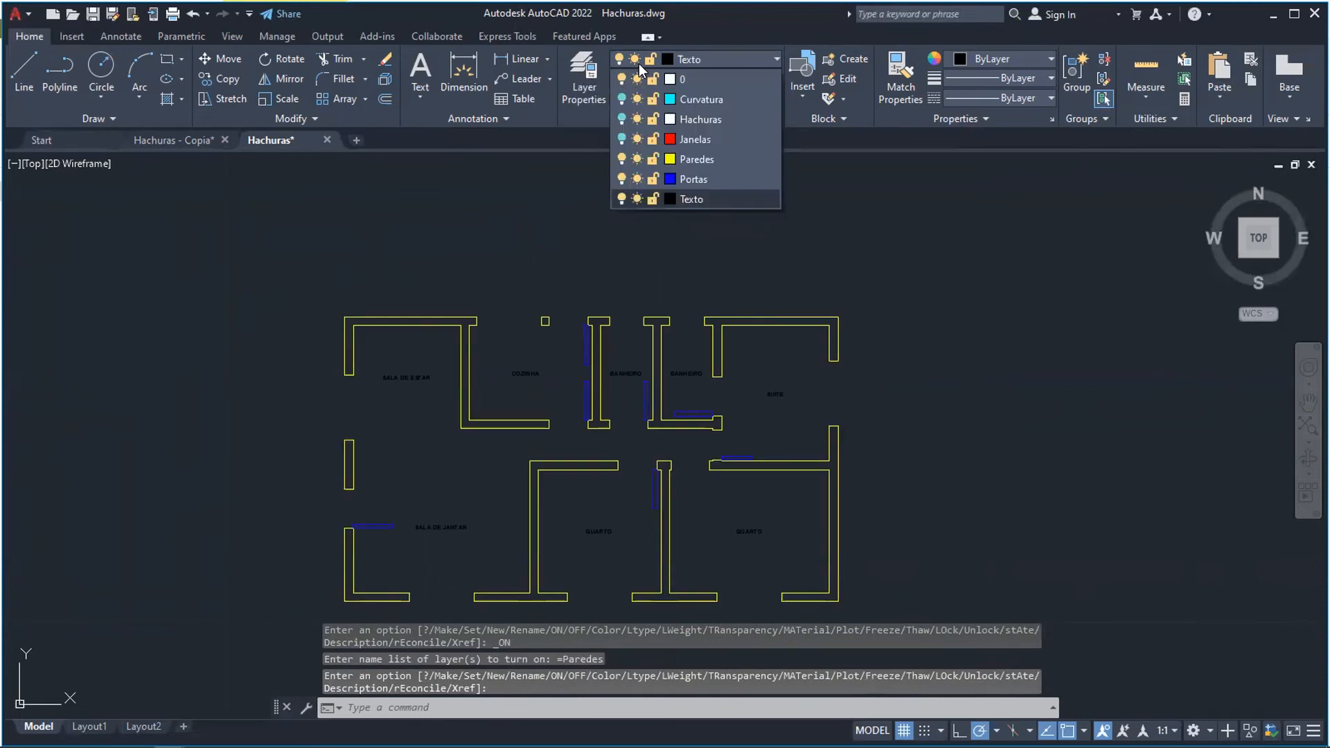
pyautogui.click(622, 139)
pyautogui.click(621, 99)
pyautogui.click(621, 119)
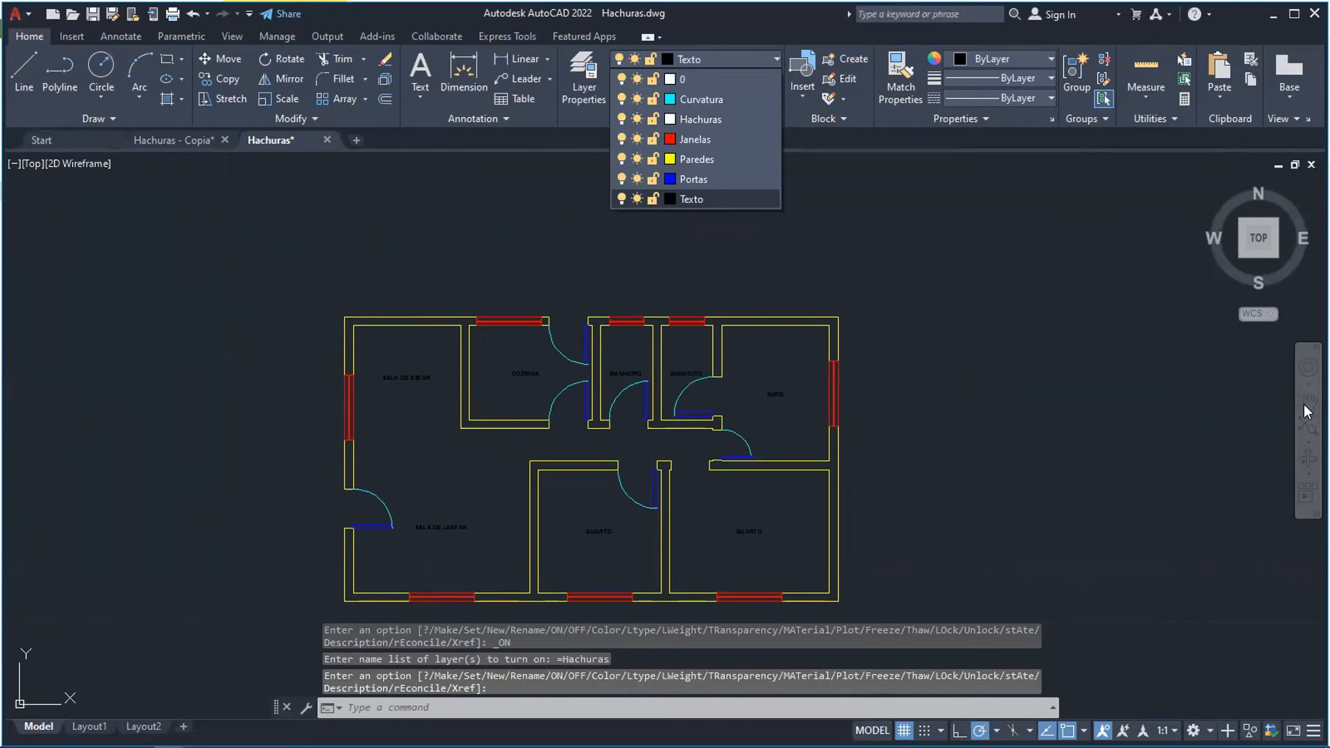
pyautogui.press('Escape')
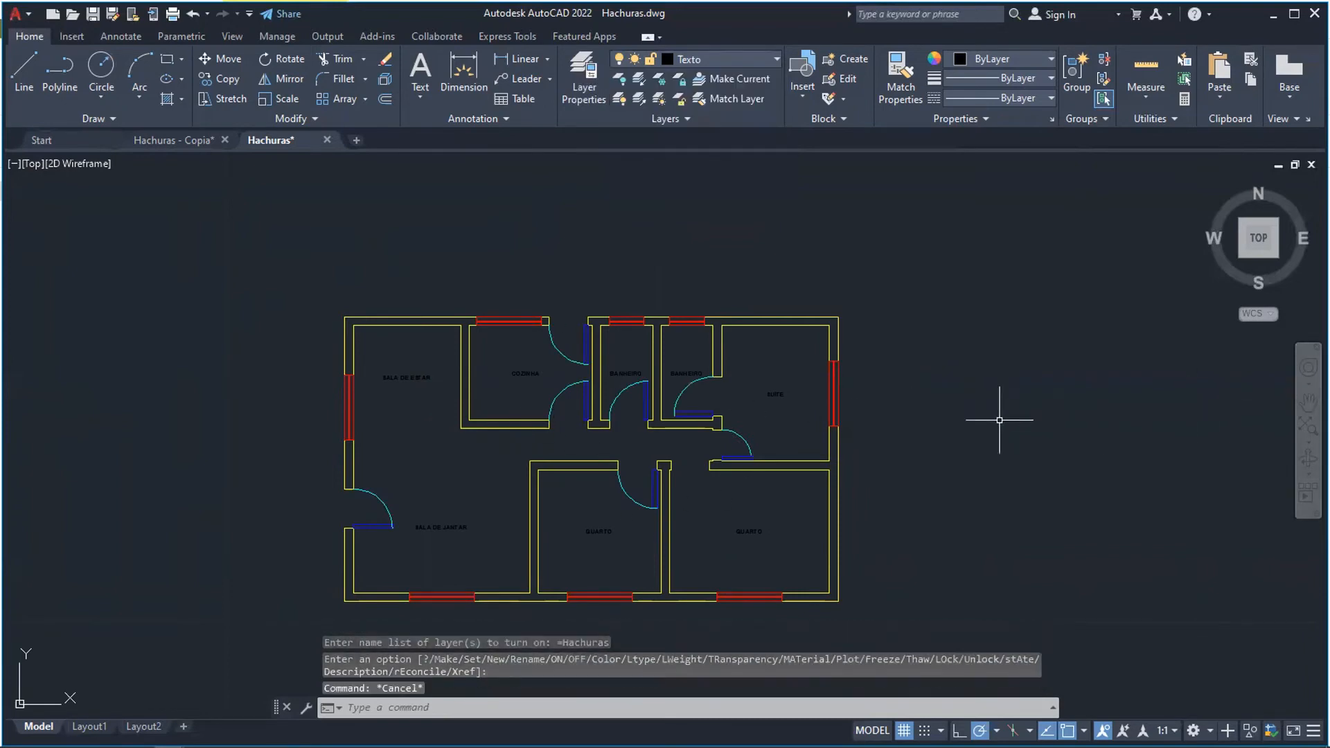
# Make Hachuras the current layer.
pyautogui.click(1308, 402)
pyautogui.moveTo(890, 422); pyautogui.dragTo(921, 380)
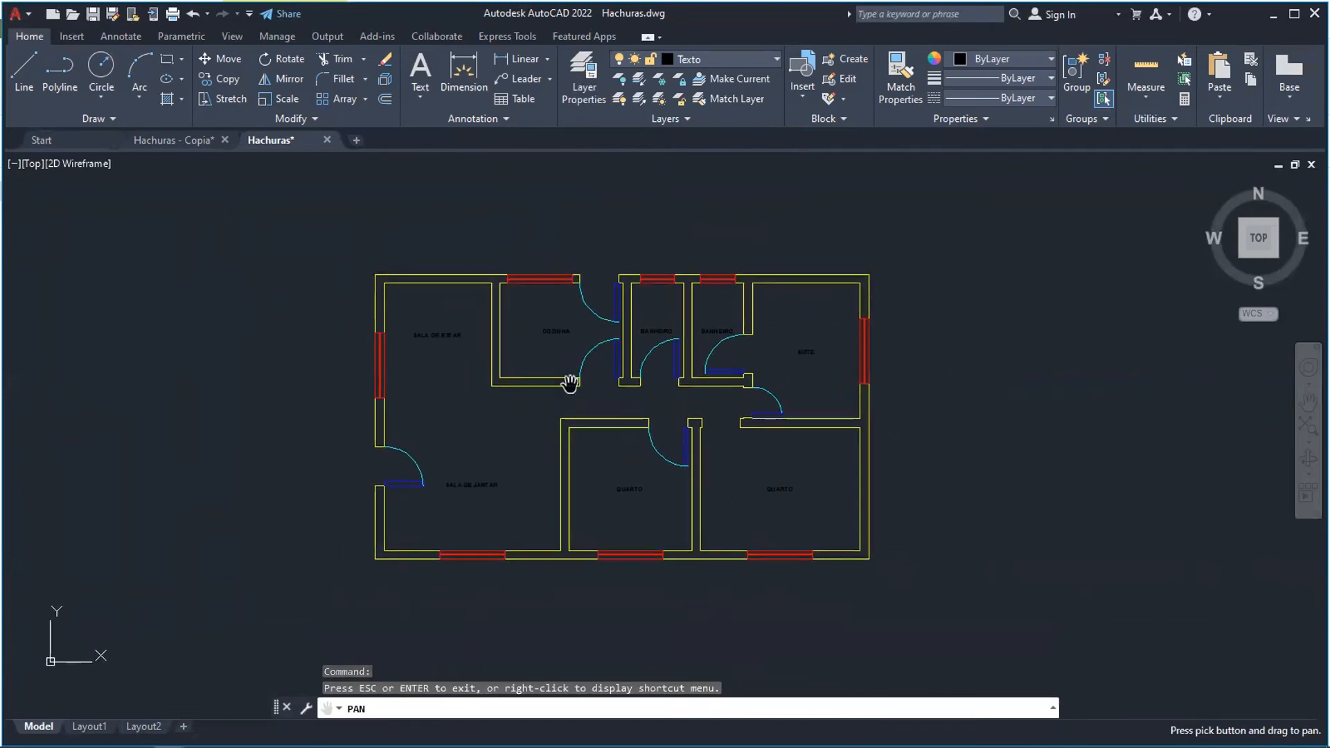
pyautogui.click(713, 58)
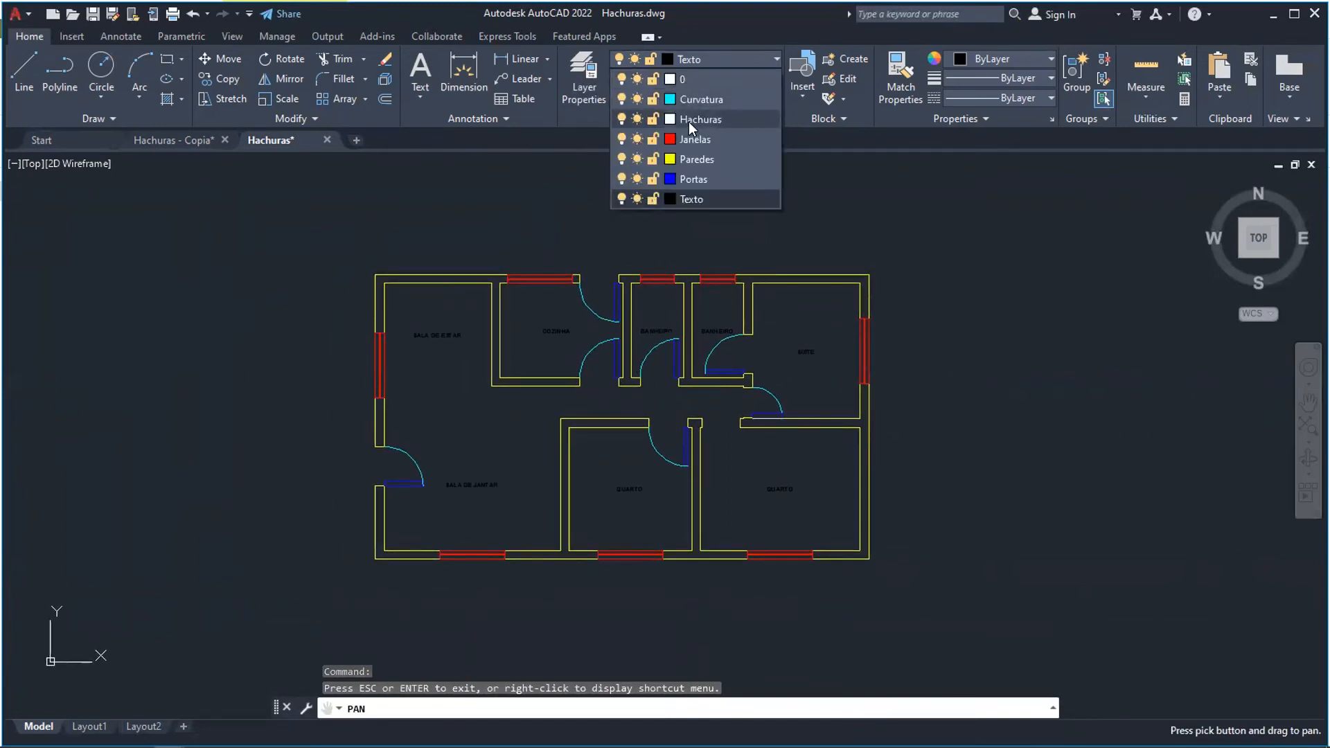
pyautogui.click(689, 122)
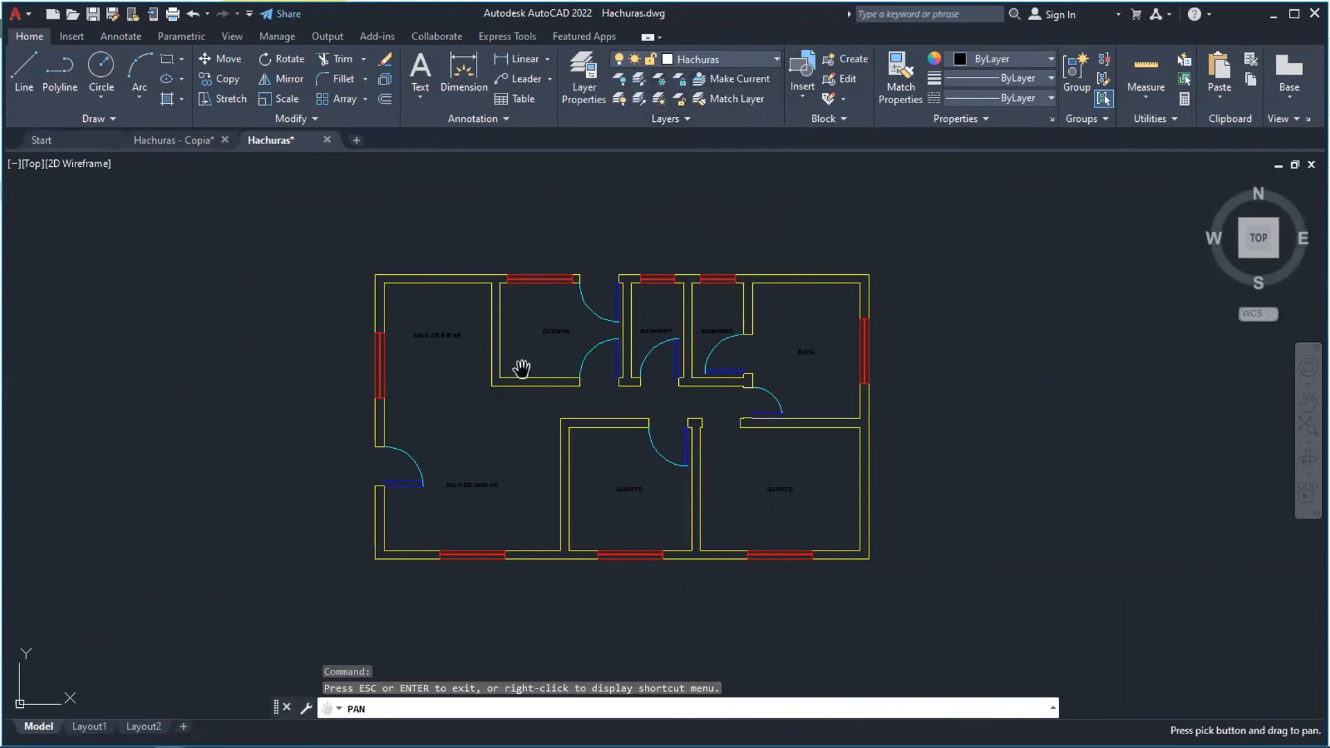
# Start a hatch with the SOLID pattern and fill the upper walls around the Sala de Estar, Cozinha, both Banheiros and the Suíte.
pyautogui.click(182, 100)
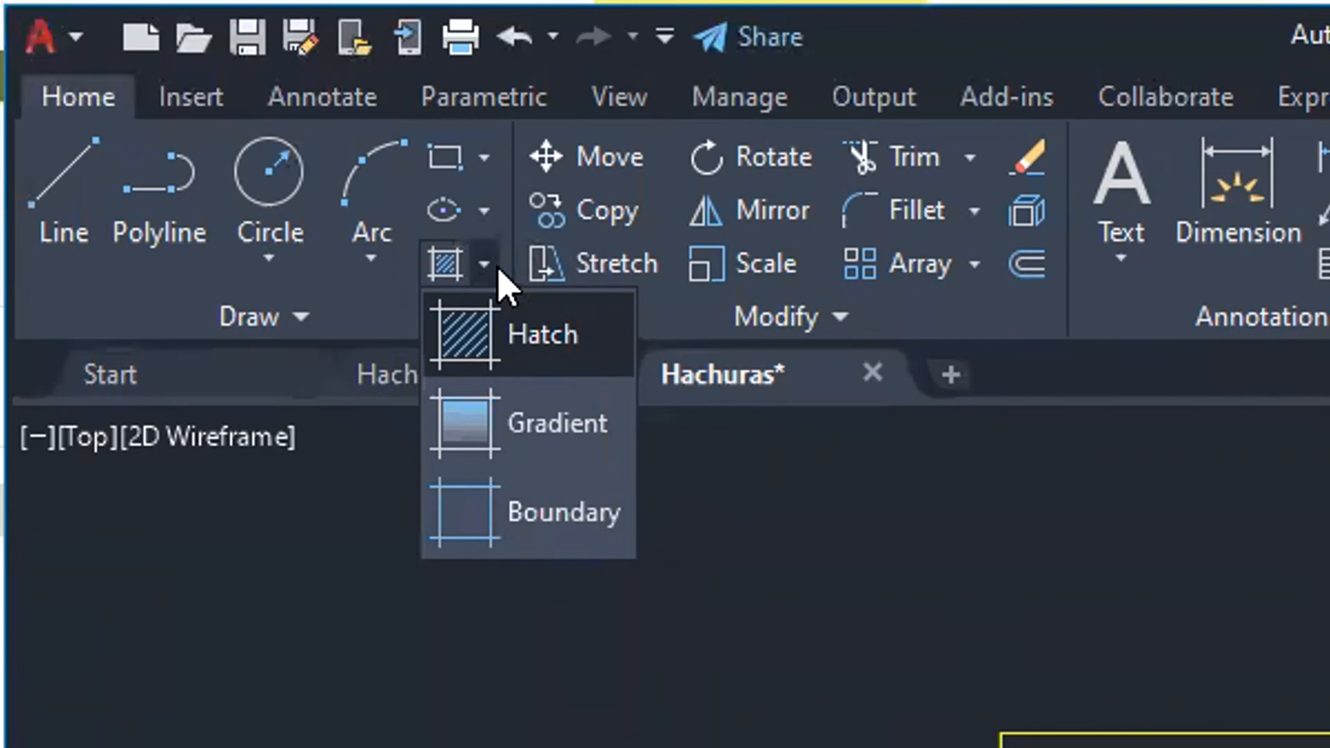
pyautogui.click(509, 337)
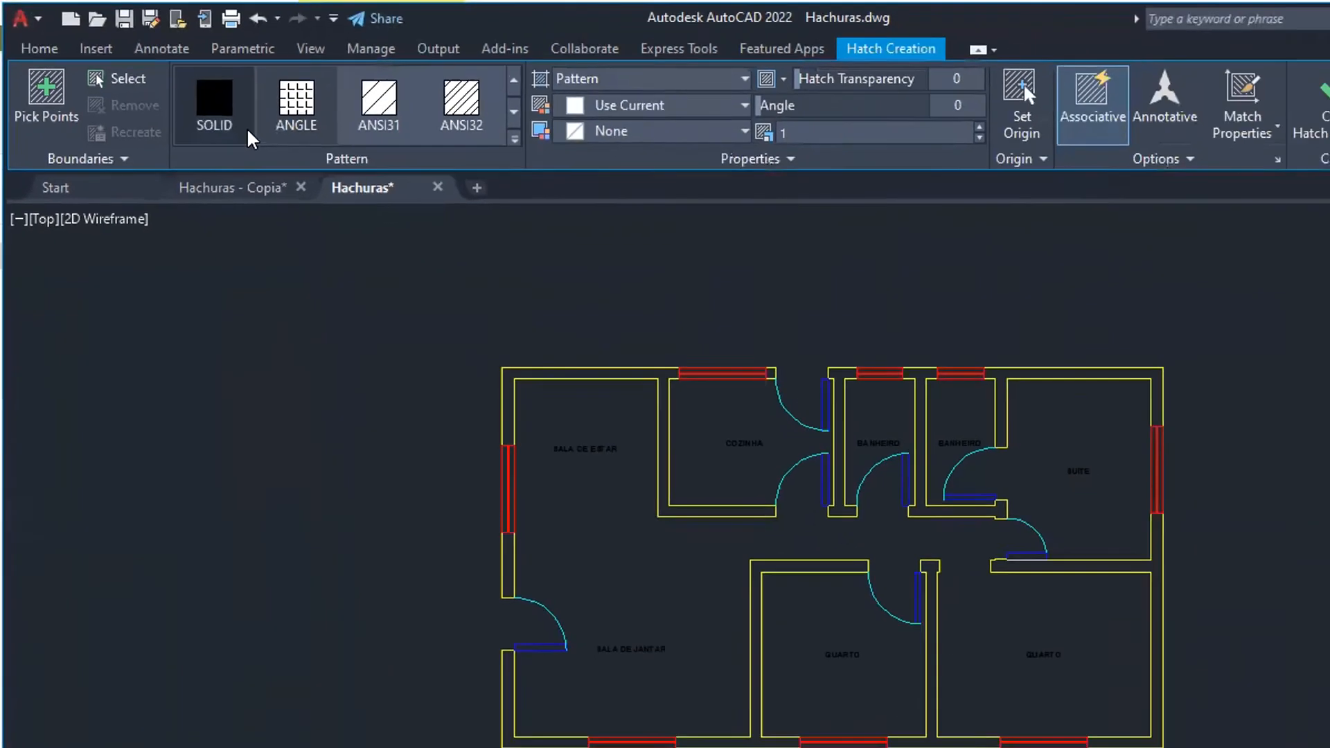
pyautogui.click(212, 93)
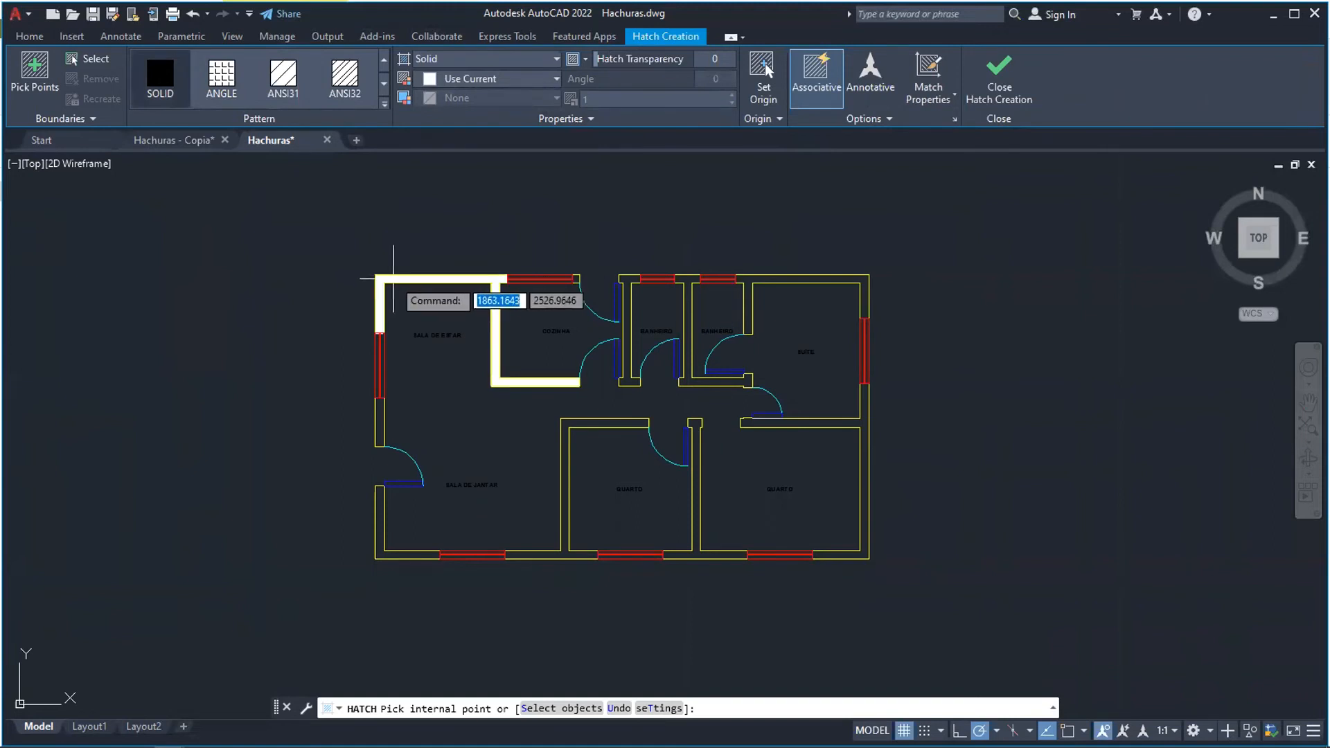
pyautogui.click(392, 279)
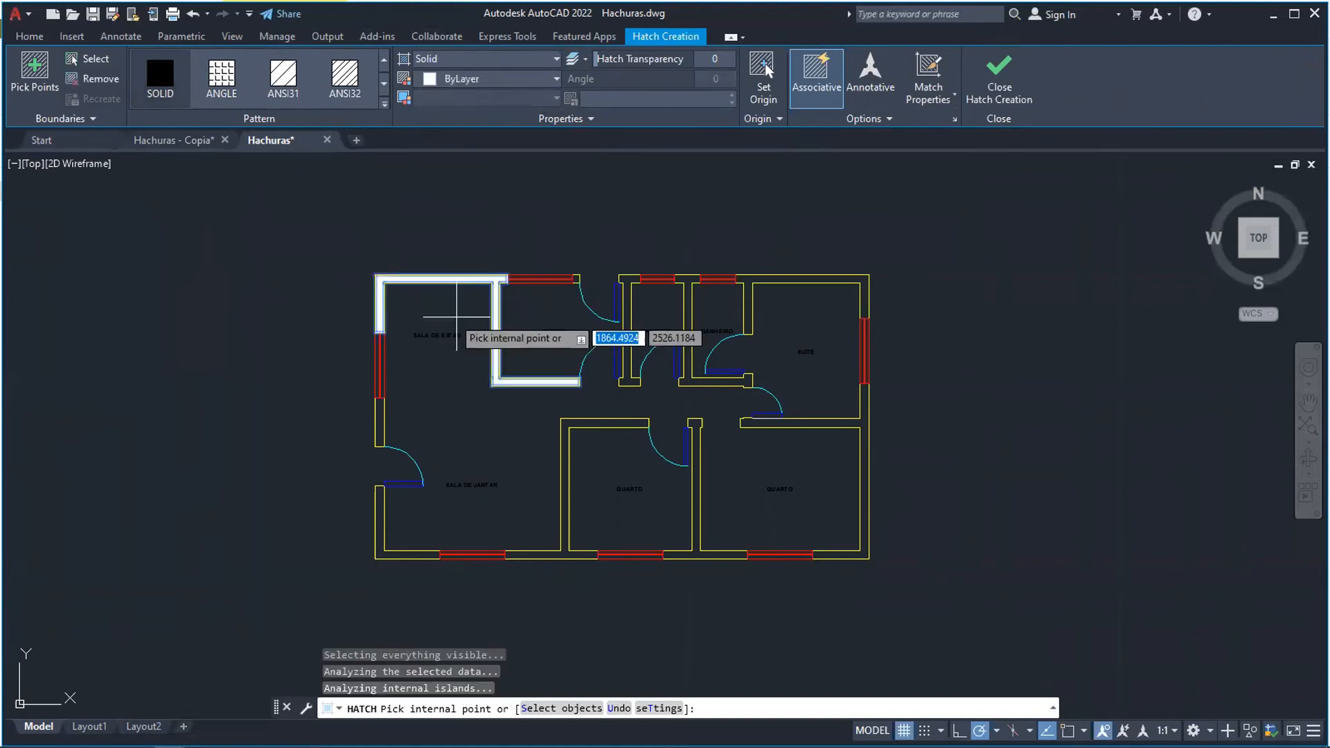
pyautogui.scroll(4, 575, 277)
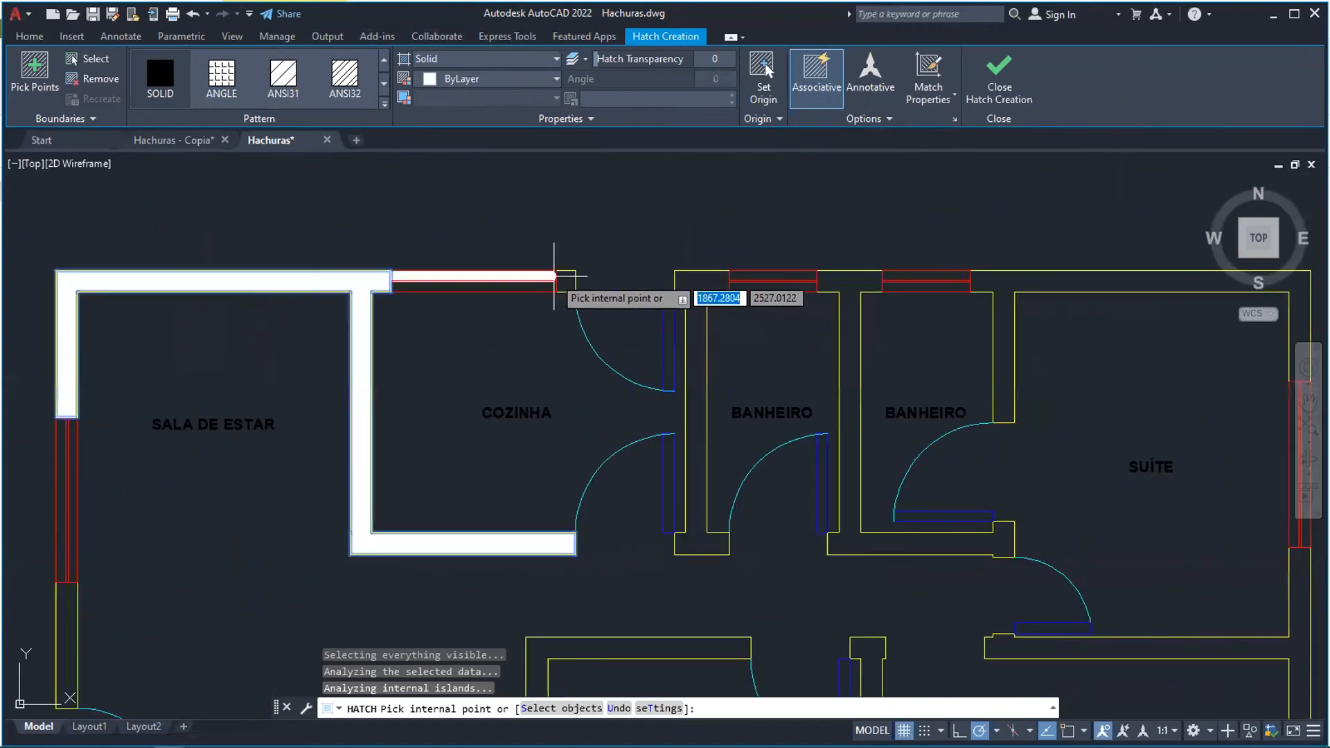
pyautogui.click(565, 280)
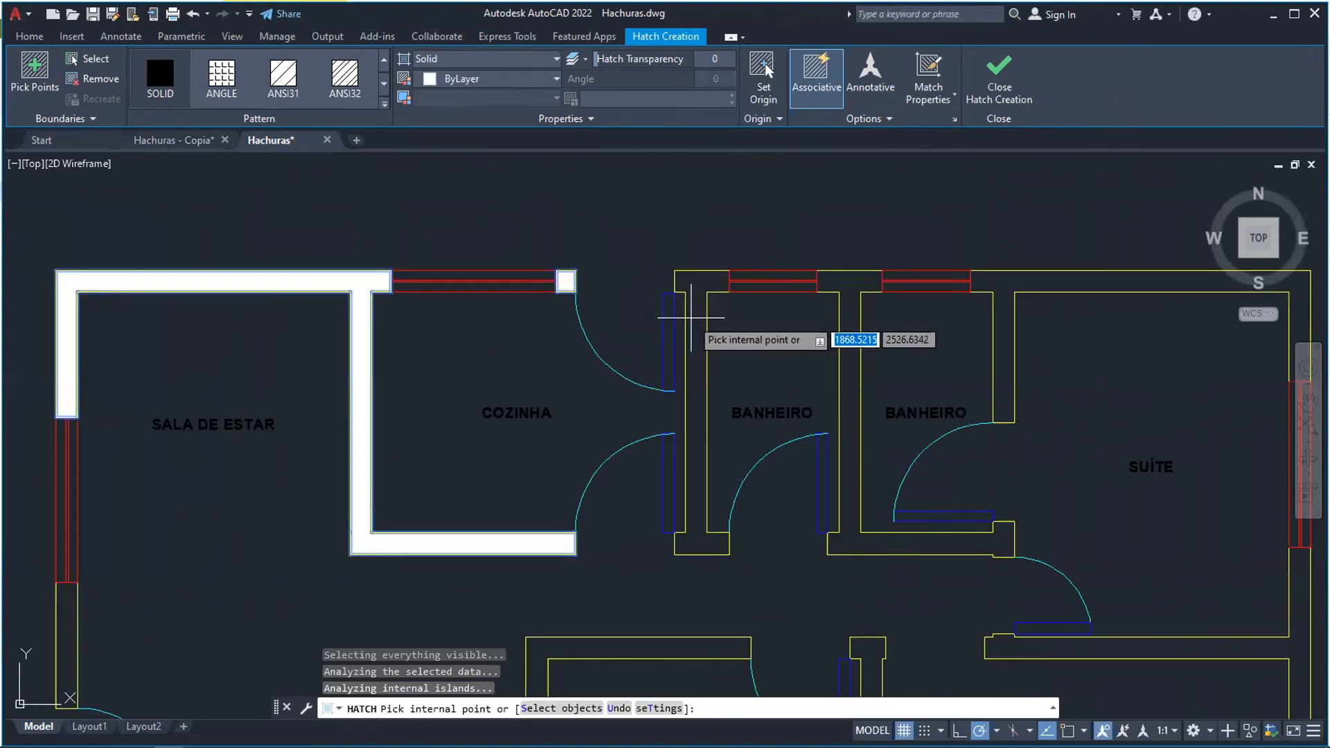
pyautogui.click(690, 318)
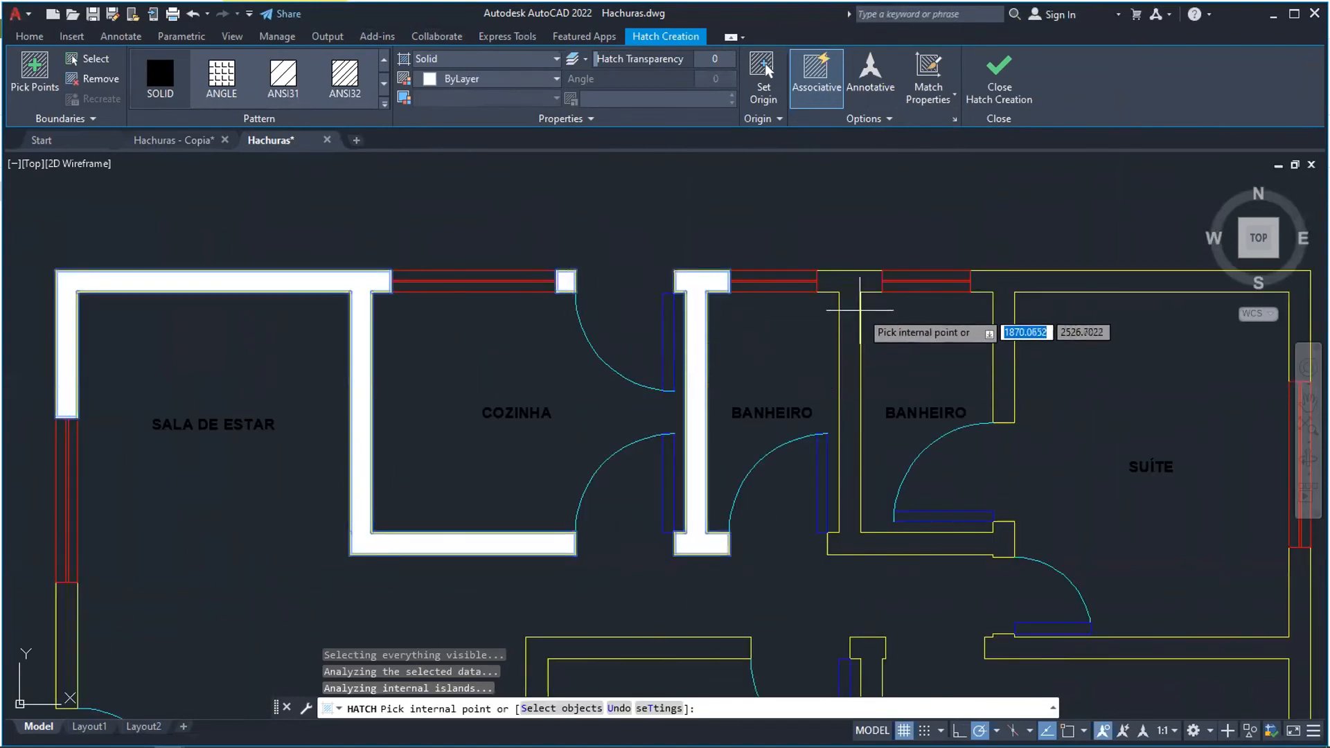
pyautogui.click(860, 310)
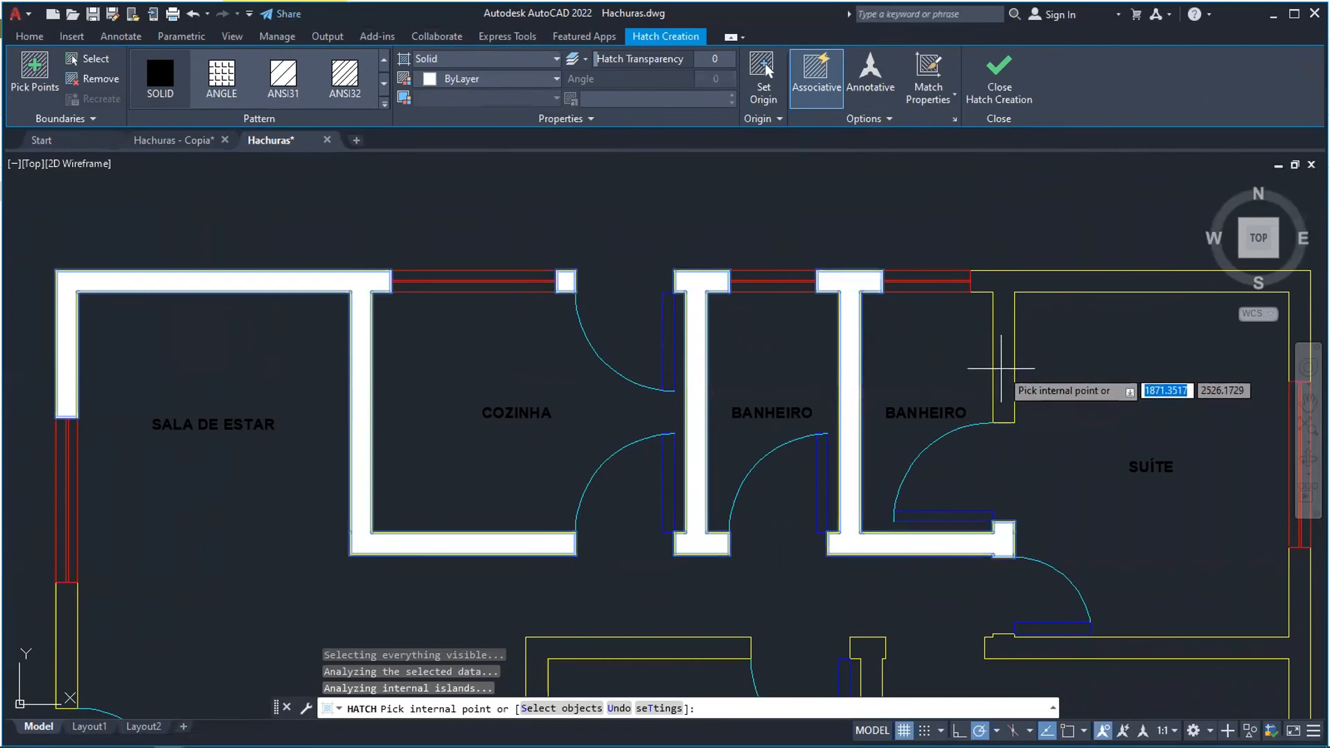
pyautogui.scroll(-2, 1083, 473)
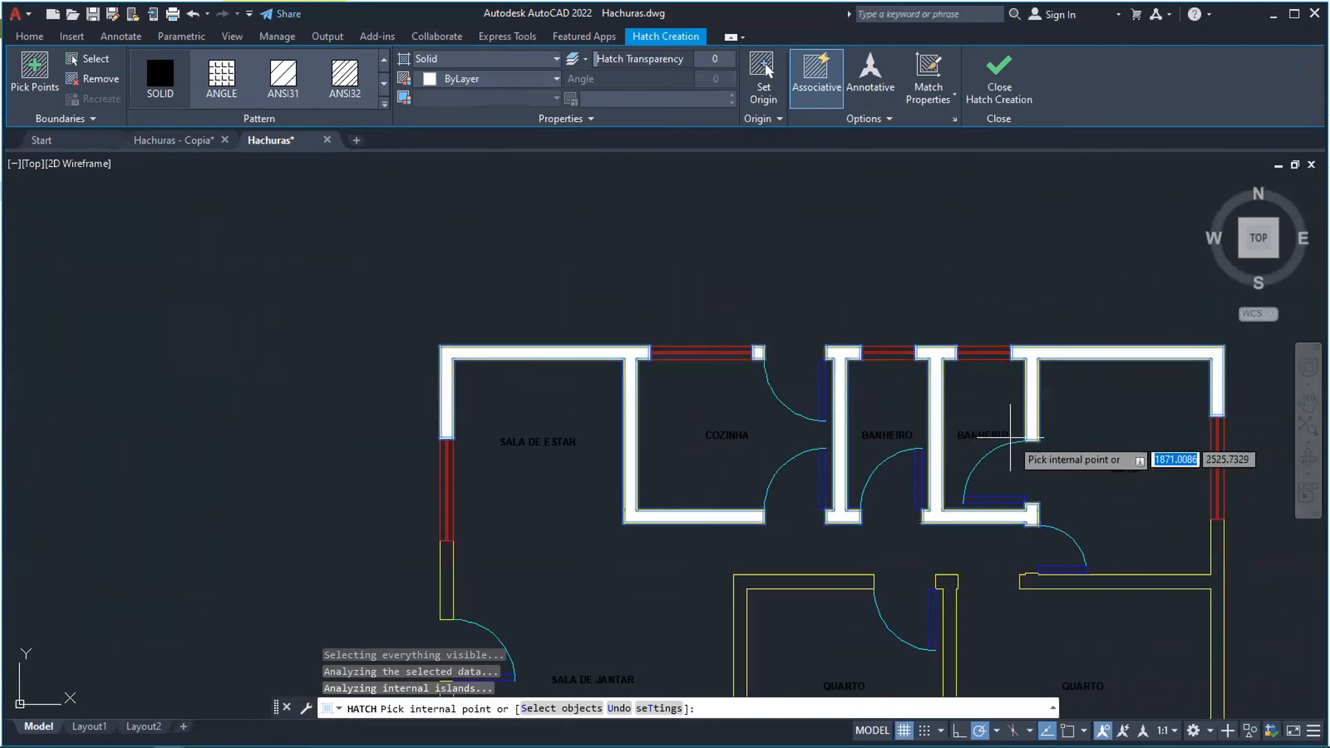
# Add the remaining walls around the two Quartos and the Sala de Jantar to the solid hatch.
pyautogui.click(1309, 401)
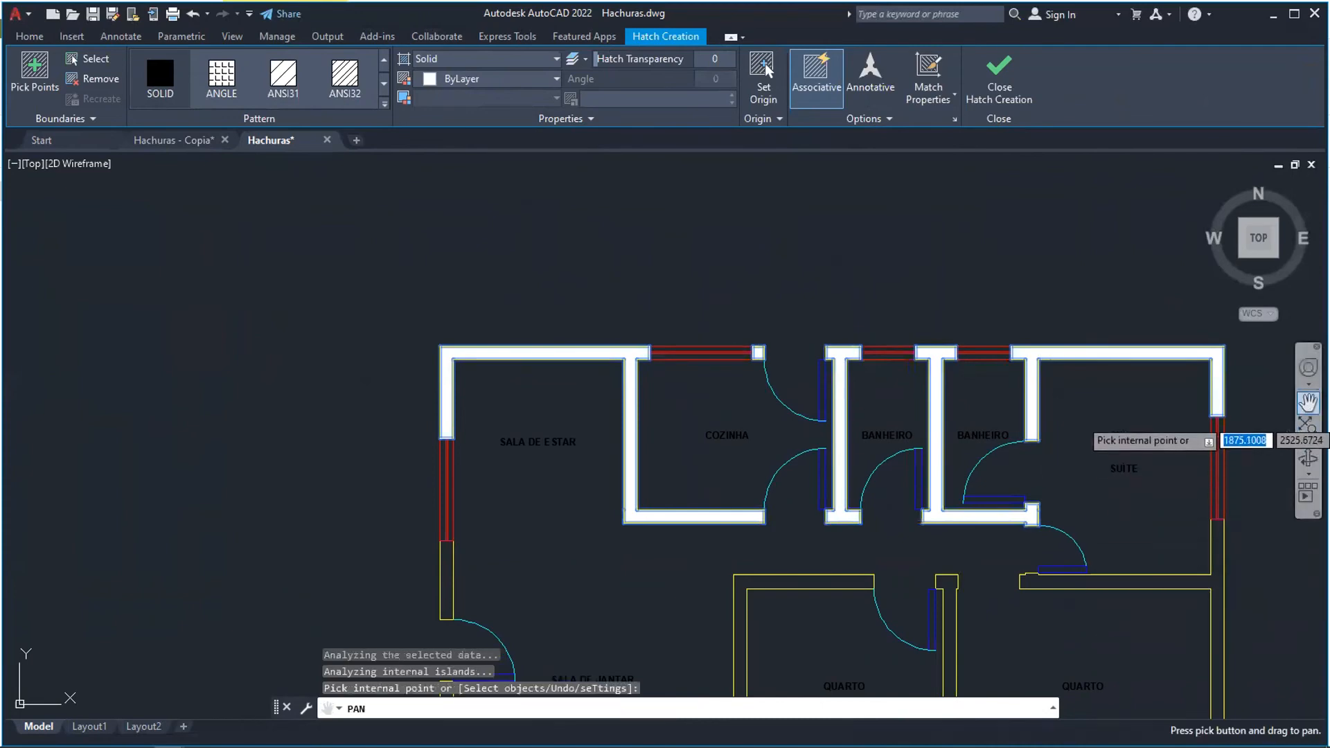
pyautogui.moveTo(1166, 412); pyautogui.dragTo(971, 305)
pyautogui.moveTo(971, 496); pyautogui.dragTo(948, 284)
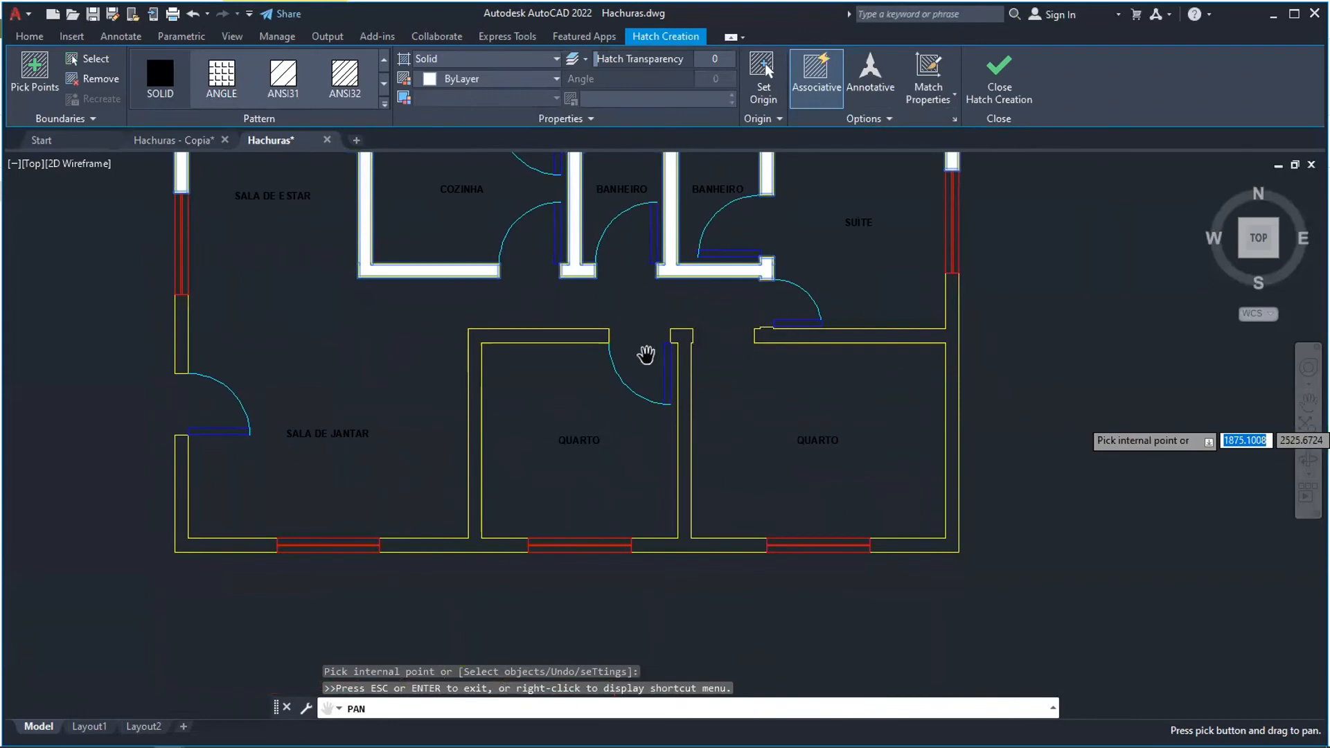
pyautogui.press('Escape')
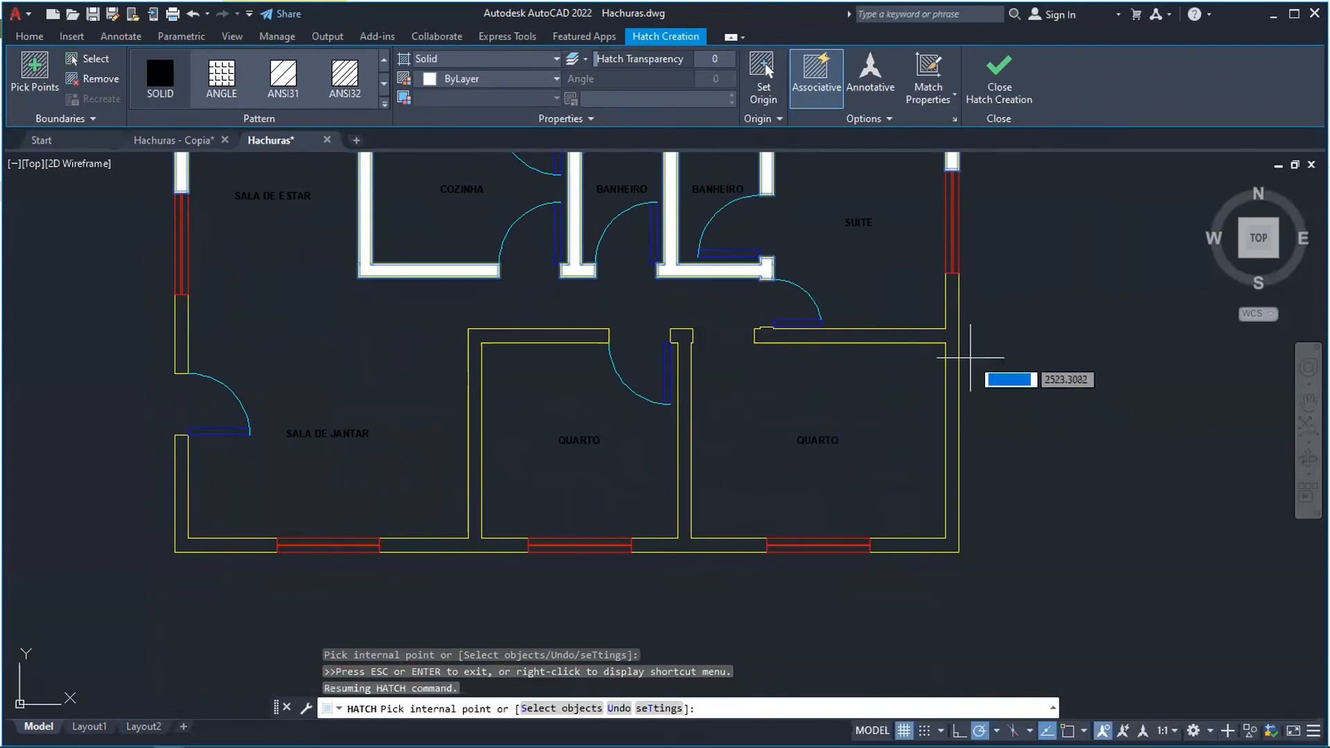
pyautogui.click(955, 330)
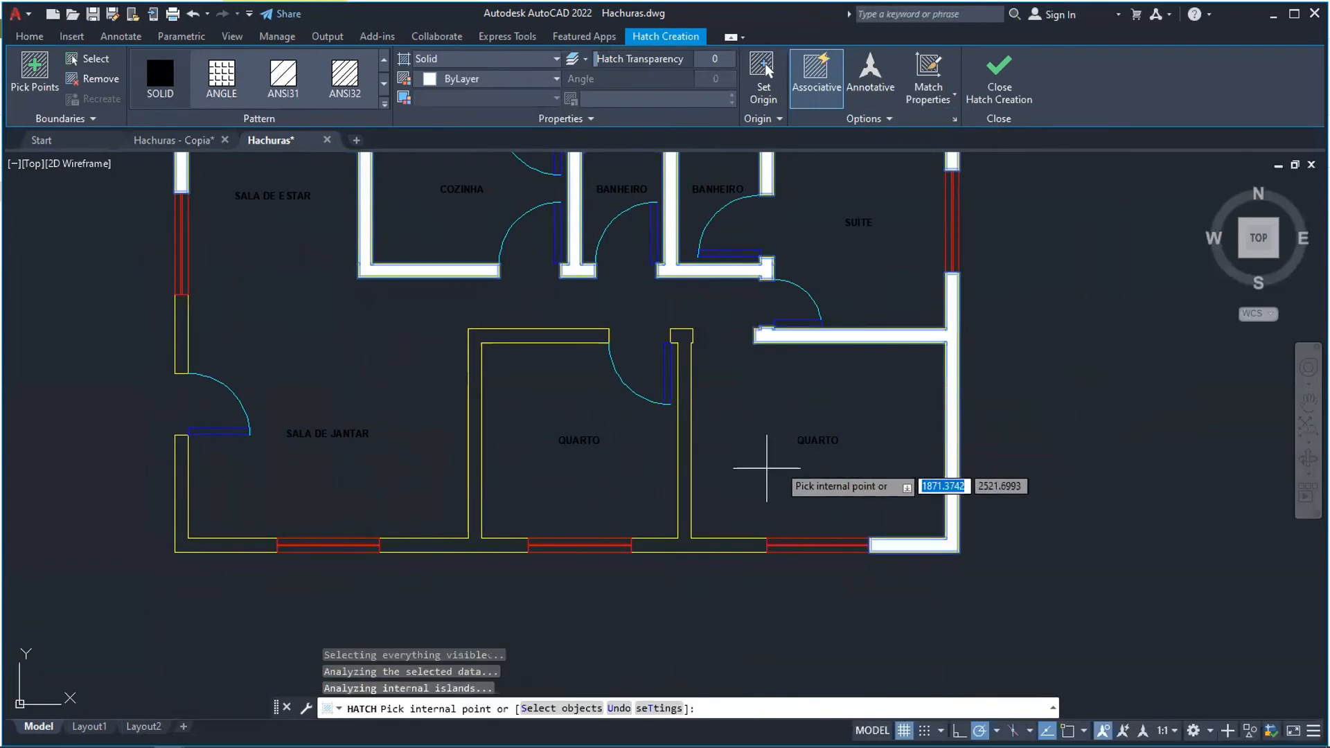
pyautogui.click(684, 520)
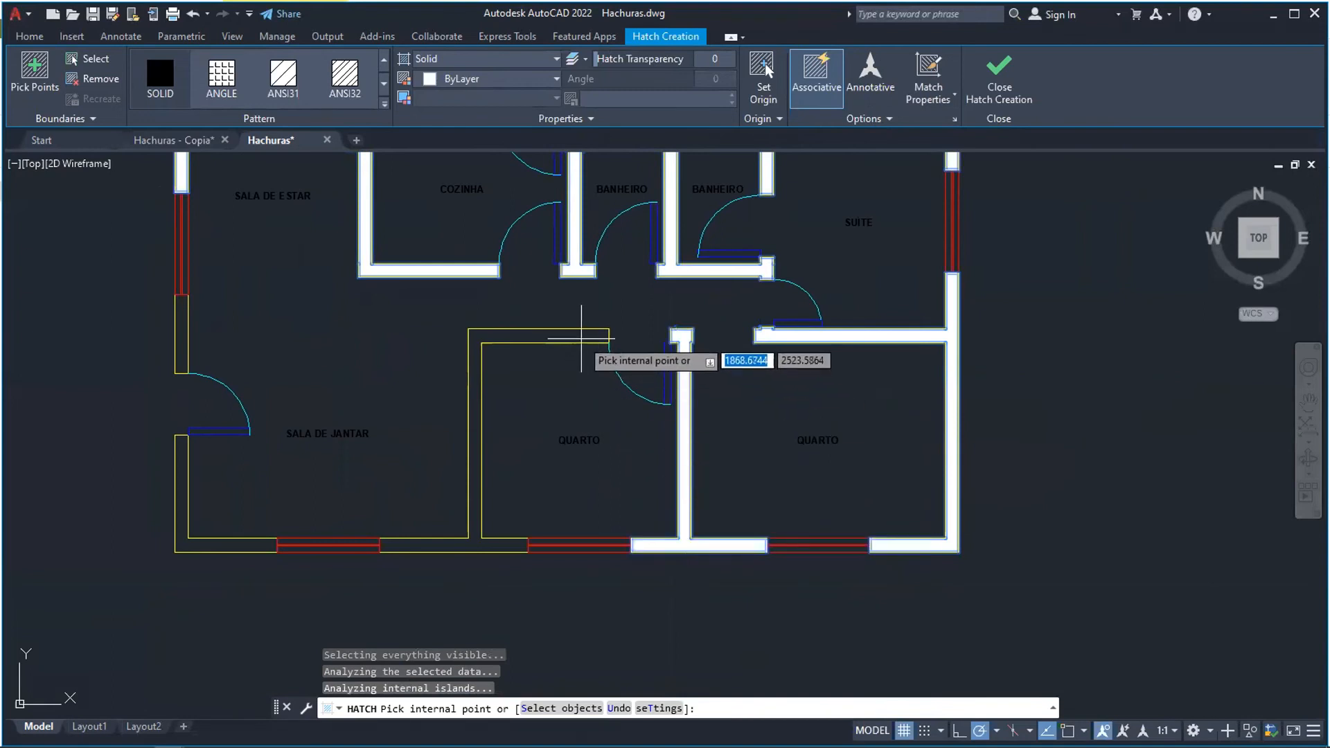
pyautogui.click(582, 338)
pyautogui.click(177, 527)
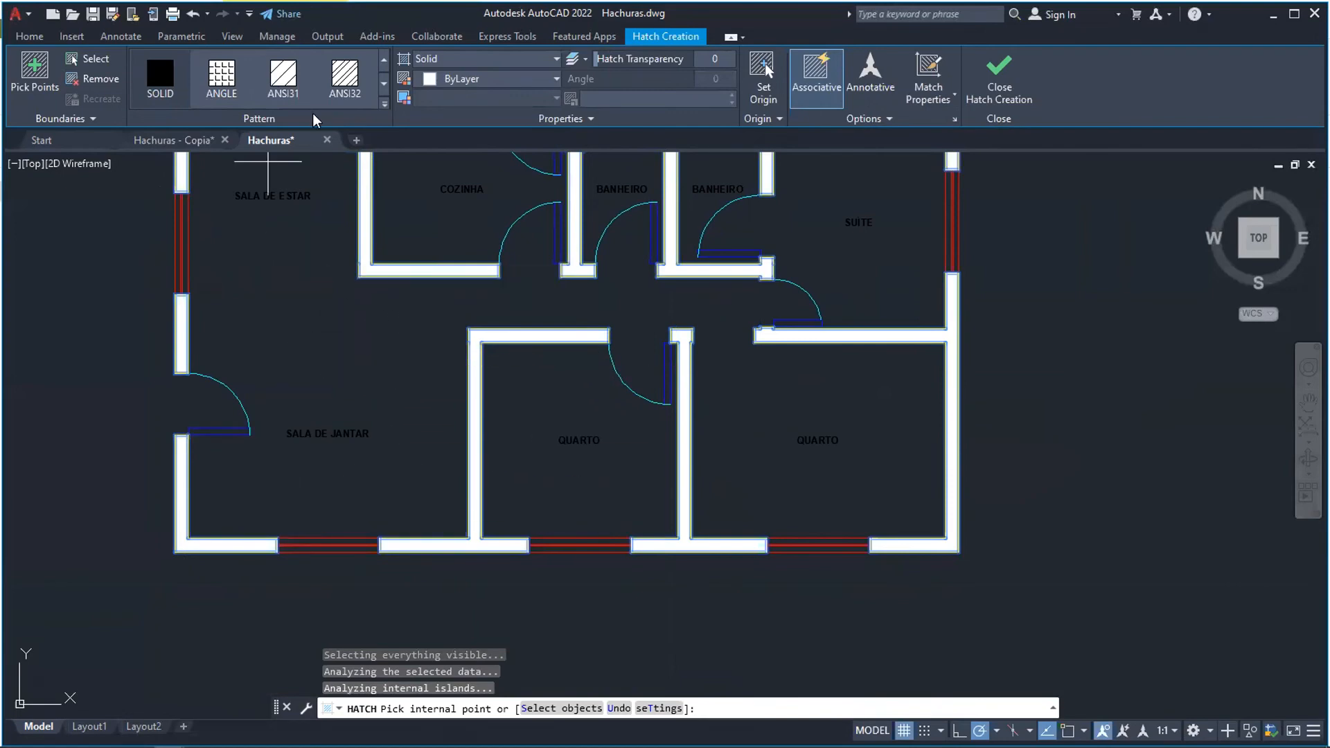
# Preview the other available hatch patterns on the walls, choose SOLID again and finish the hatch.
pyautogui.click(384, 103)
pyautogui.scroll(-1, 346, 117)
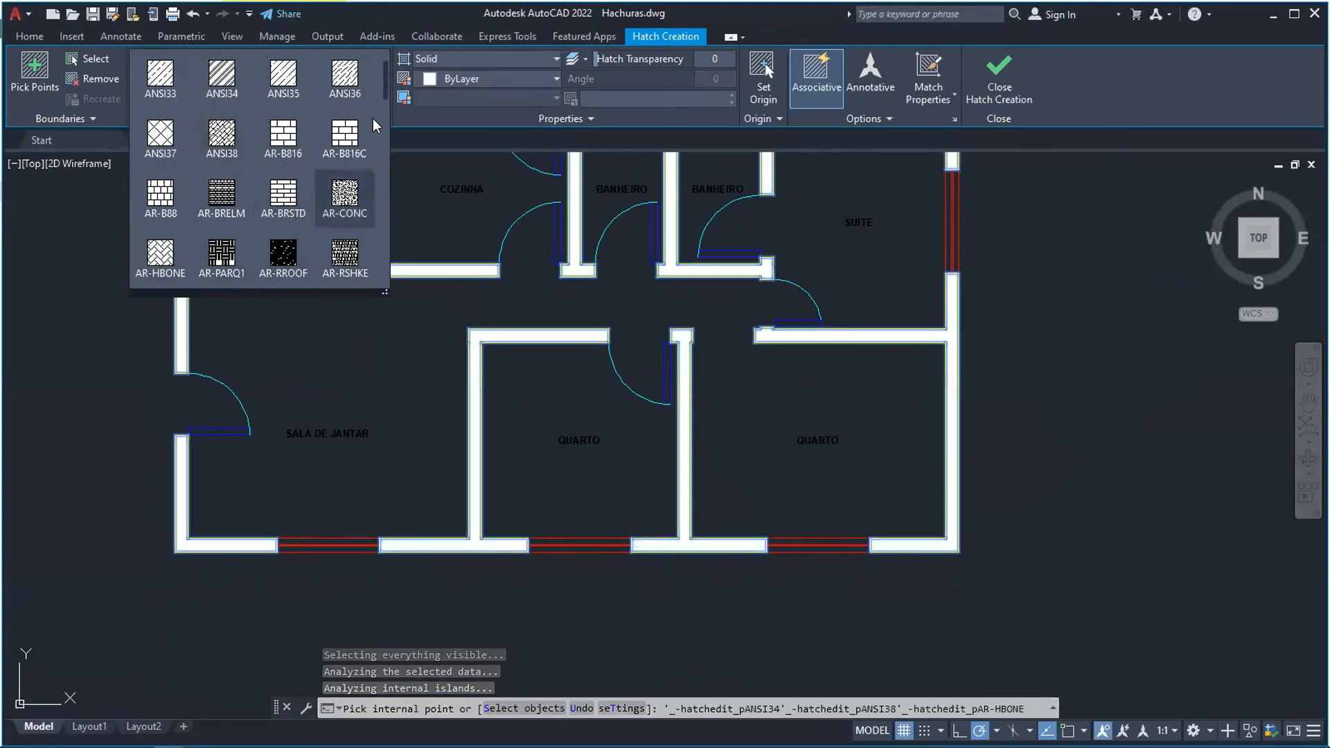
pyautogui.scroll(-3, 355, 197)
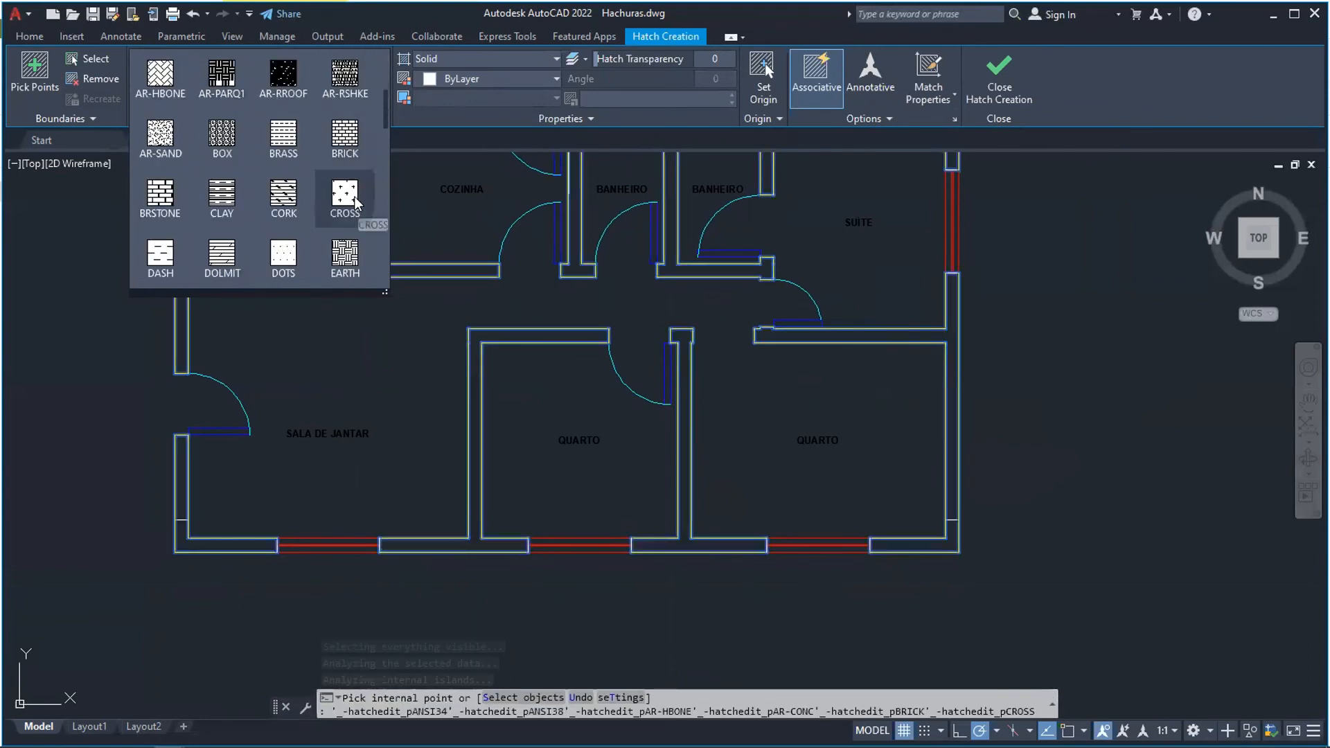
pyautogui.scroll(-2, 347, 180)
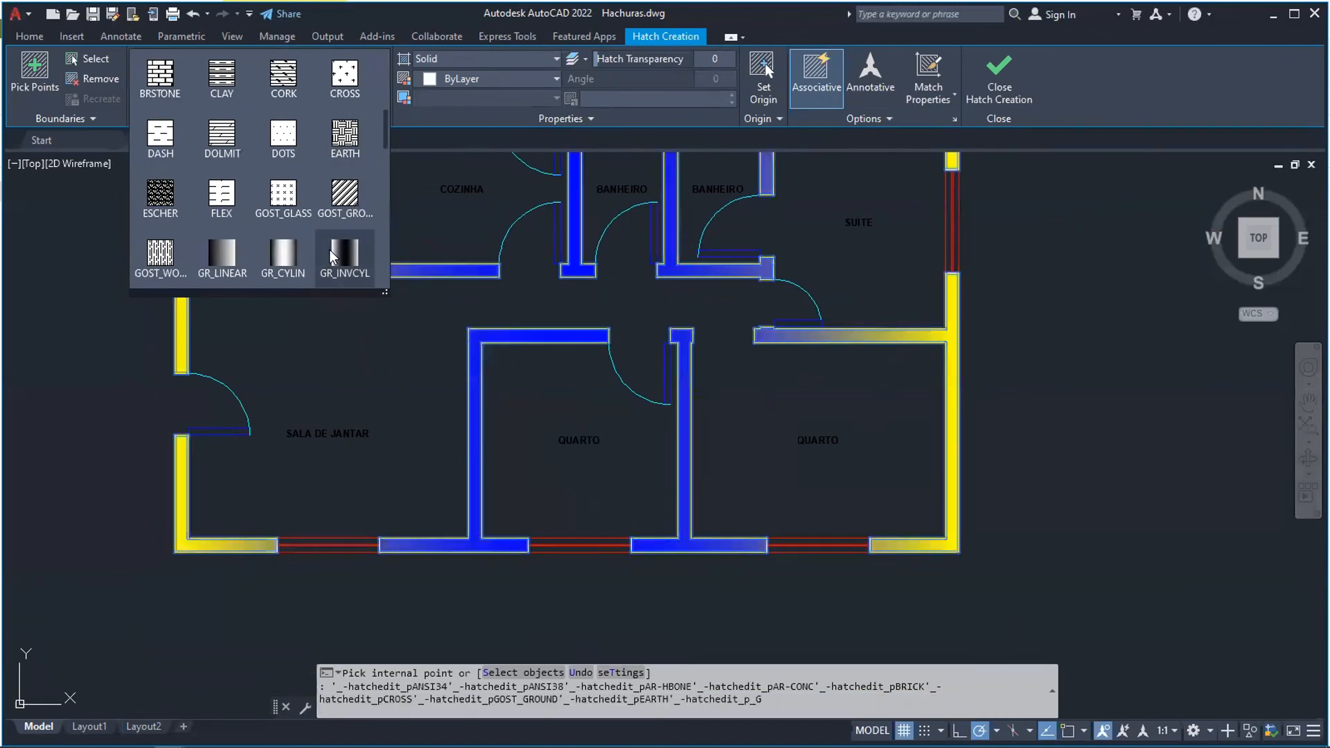
pyautogui.scroll(-3, 197, 249)
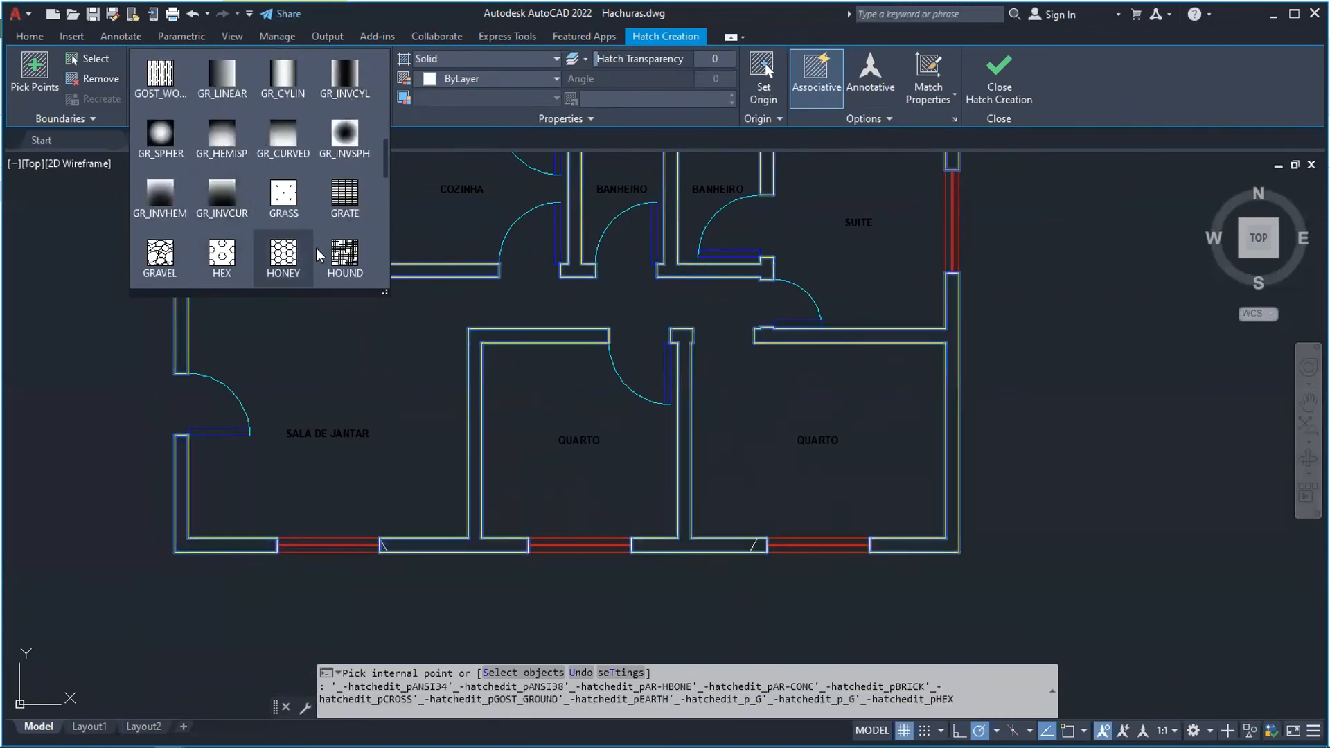
pyautogui.scroll(-9, 326, 250)
pyautogui.scroll(-2, 326, 250)
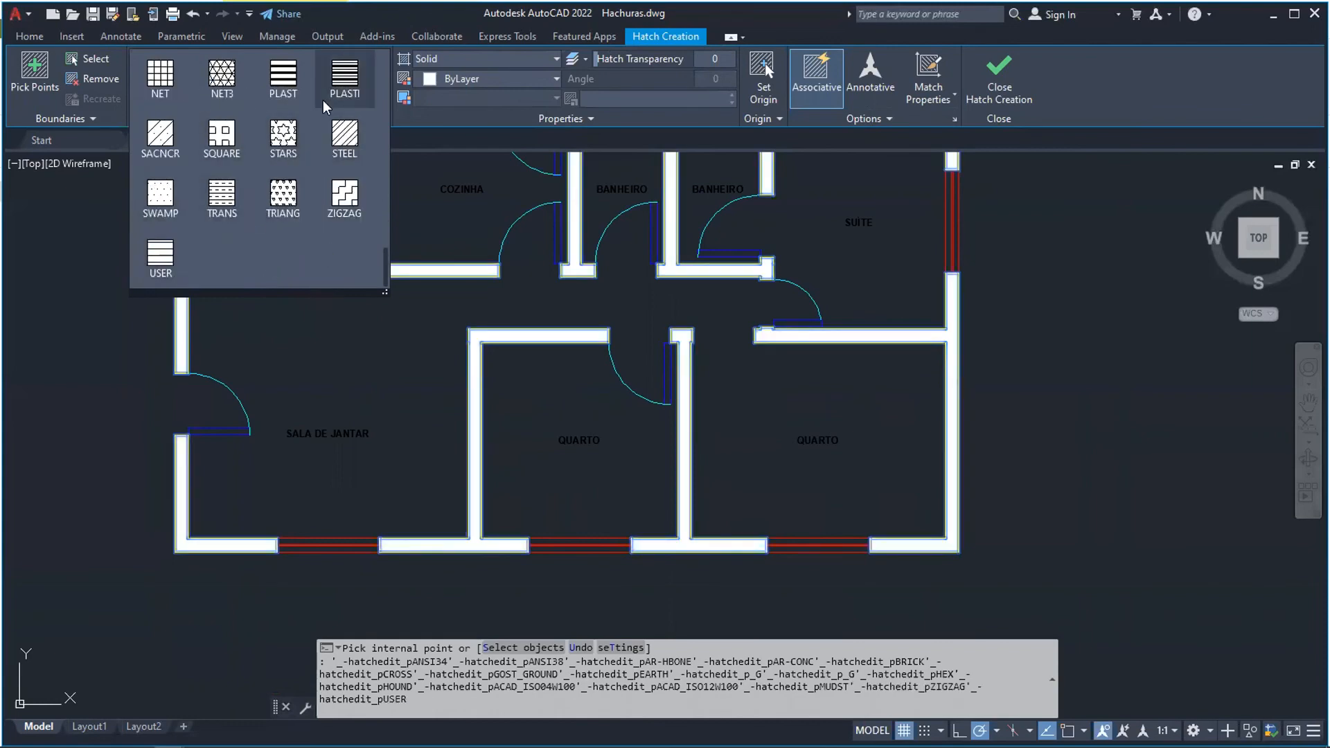
pyautogui.scroll(4, 318, 102)
pyautogui.scroll(3, 318, 102)
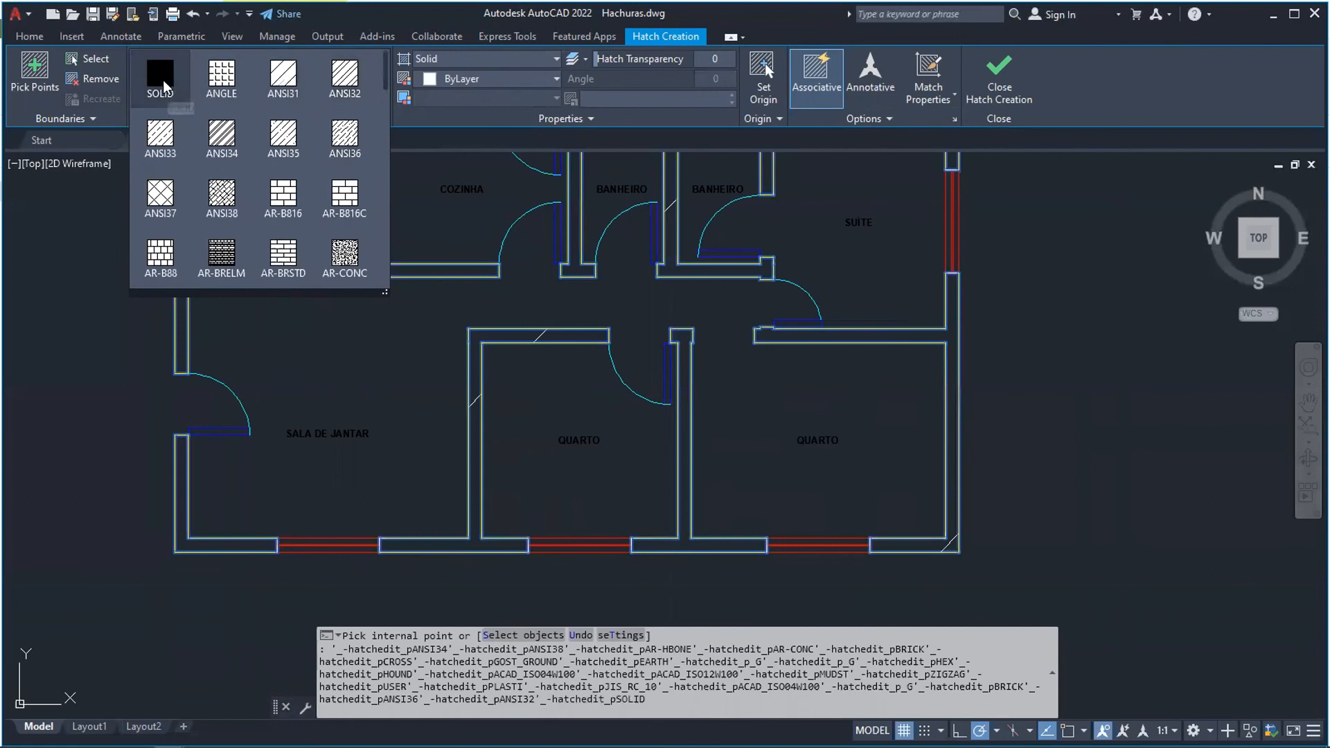
pyautogui.click(163, 80)
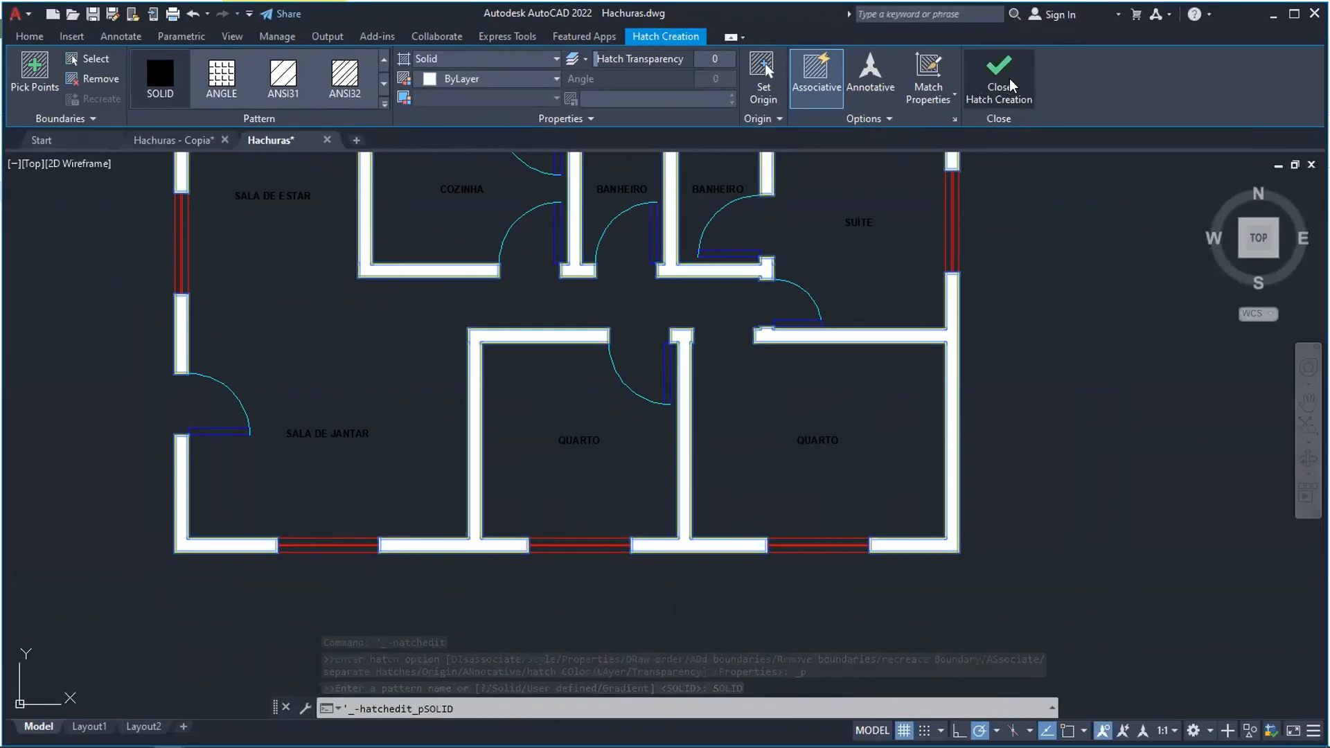
pyautogui.click(887, 107)
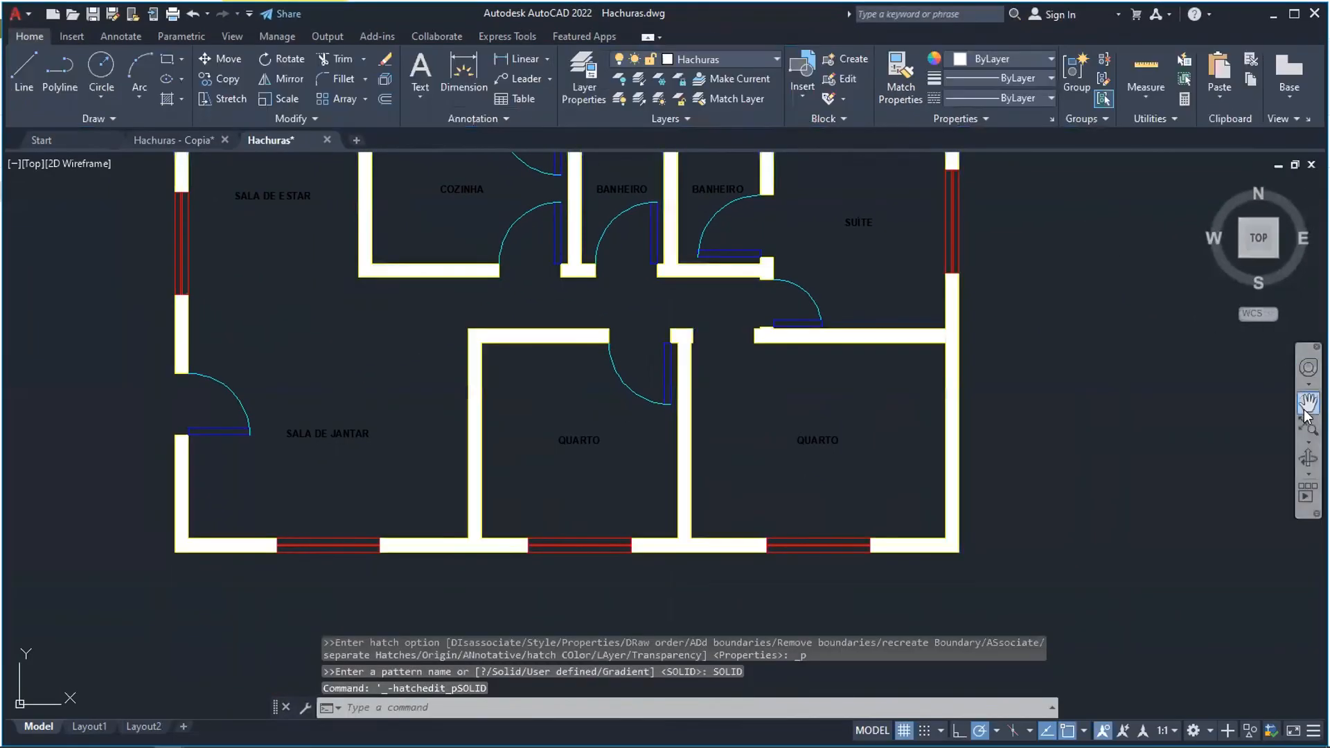
# Turn the Hachuras layer off and back on to check that it controls the wall fill.
pyautogui.click(1299, 554)
pyautogui.moveTo(1063, 309); pyautogui.dragTo(828, 423)
pyautogui.scroll(-2, 1069, 445)
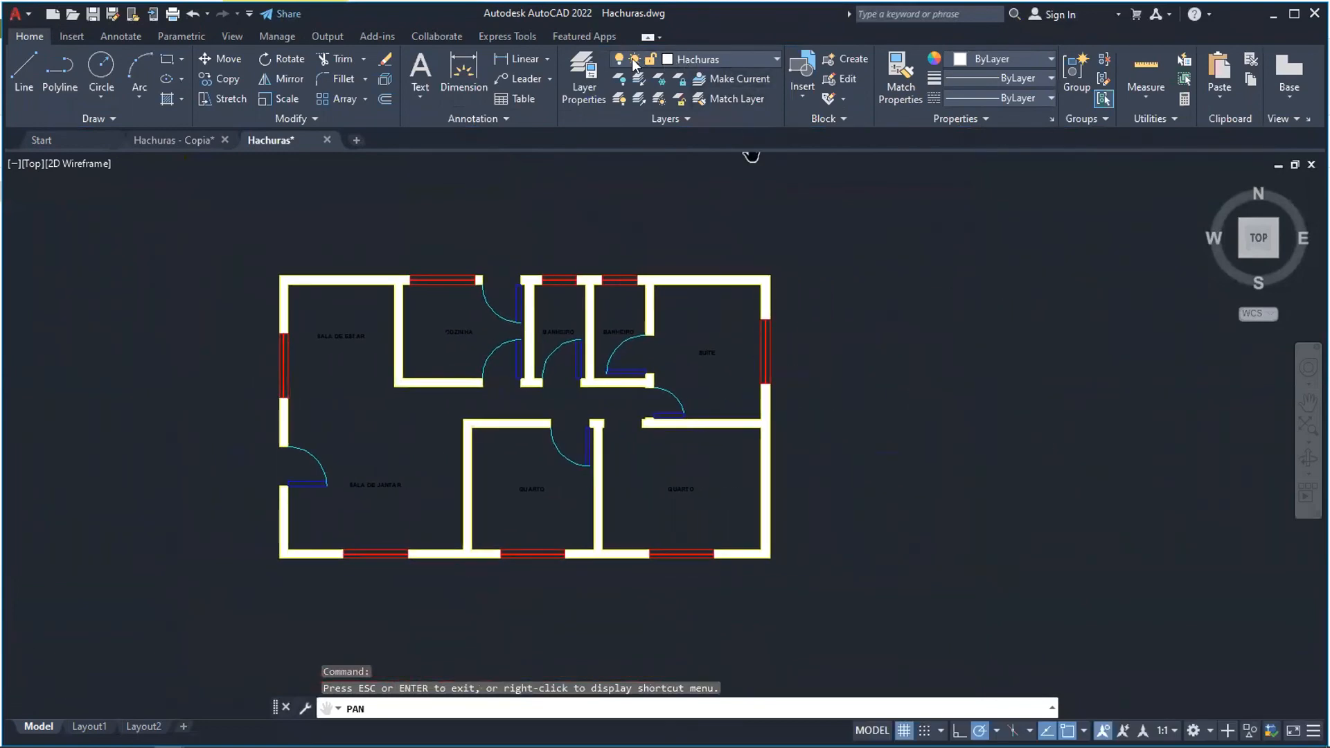
pyautogui.click(673, 59)
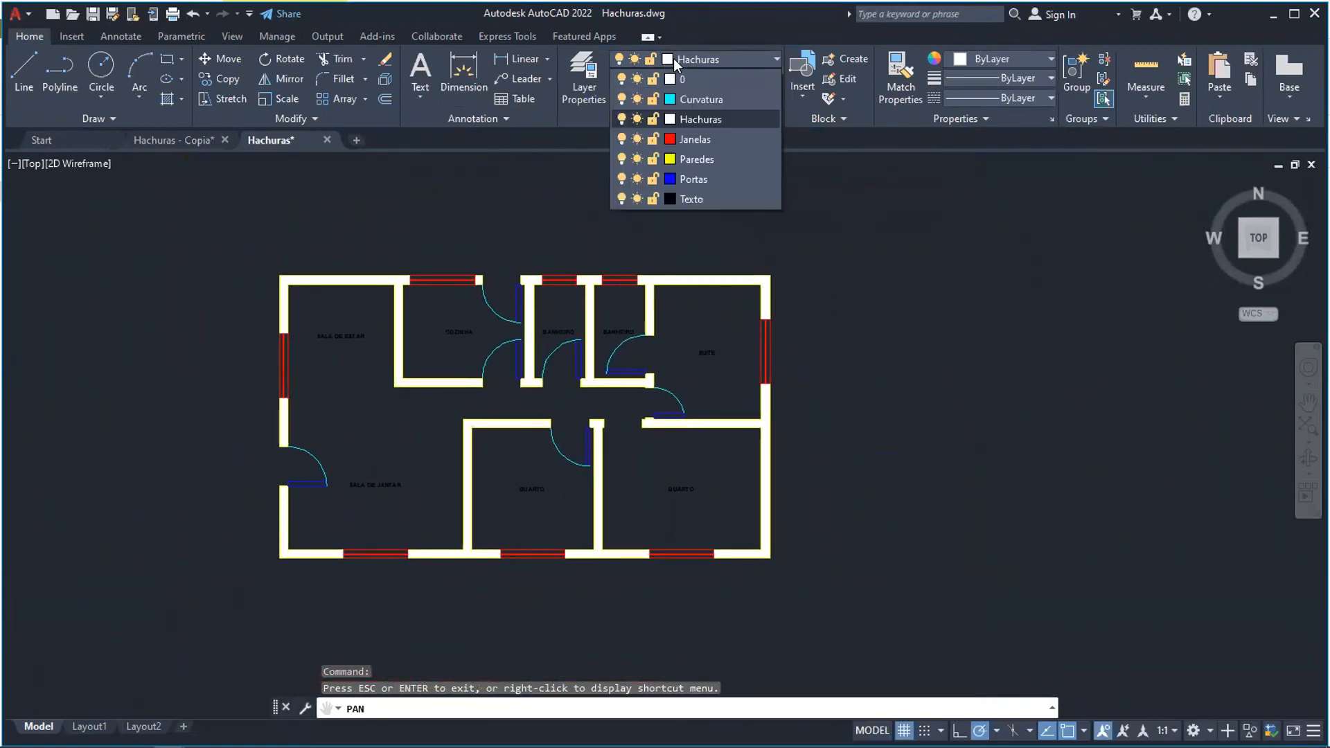
pyautogui.click(621, 121)
pyautogui.click(557, 355)
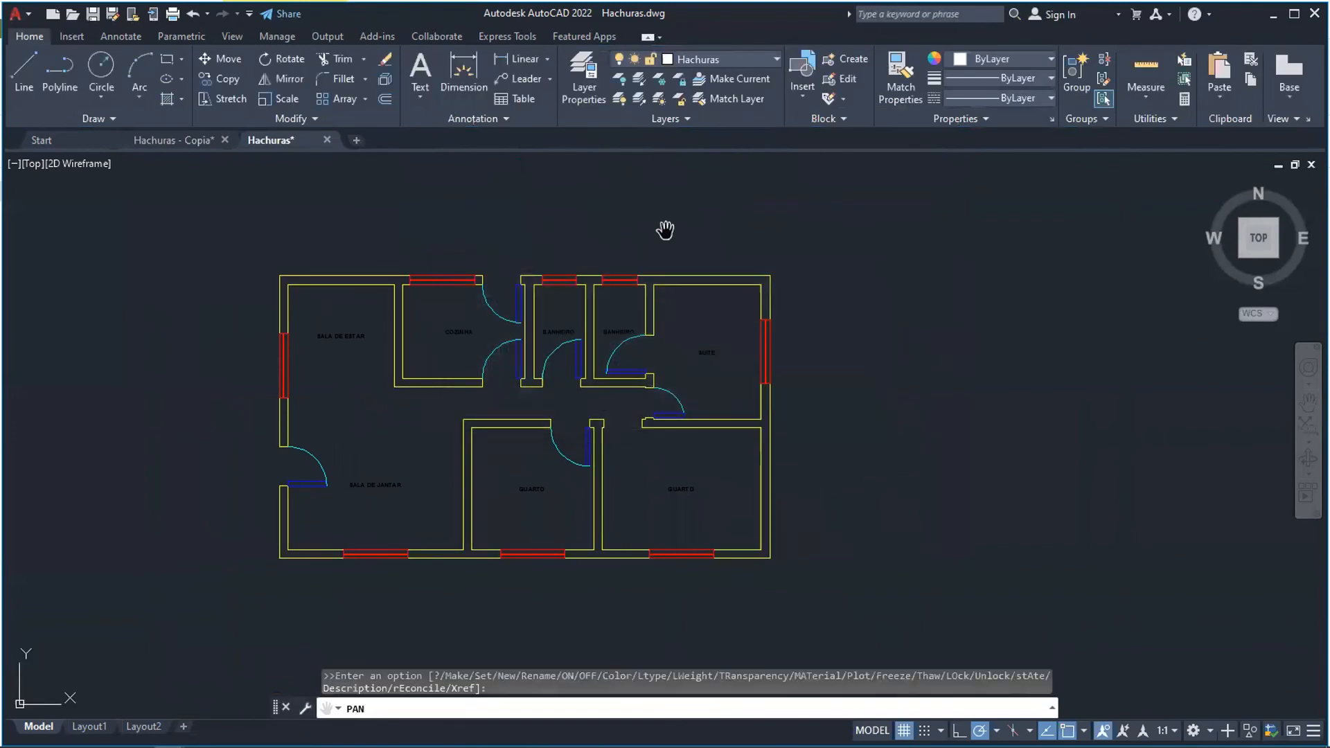
pyautogui.click(662, 59)
pyautogui.click(622, 119)
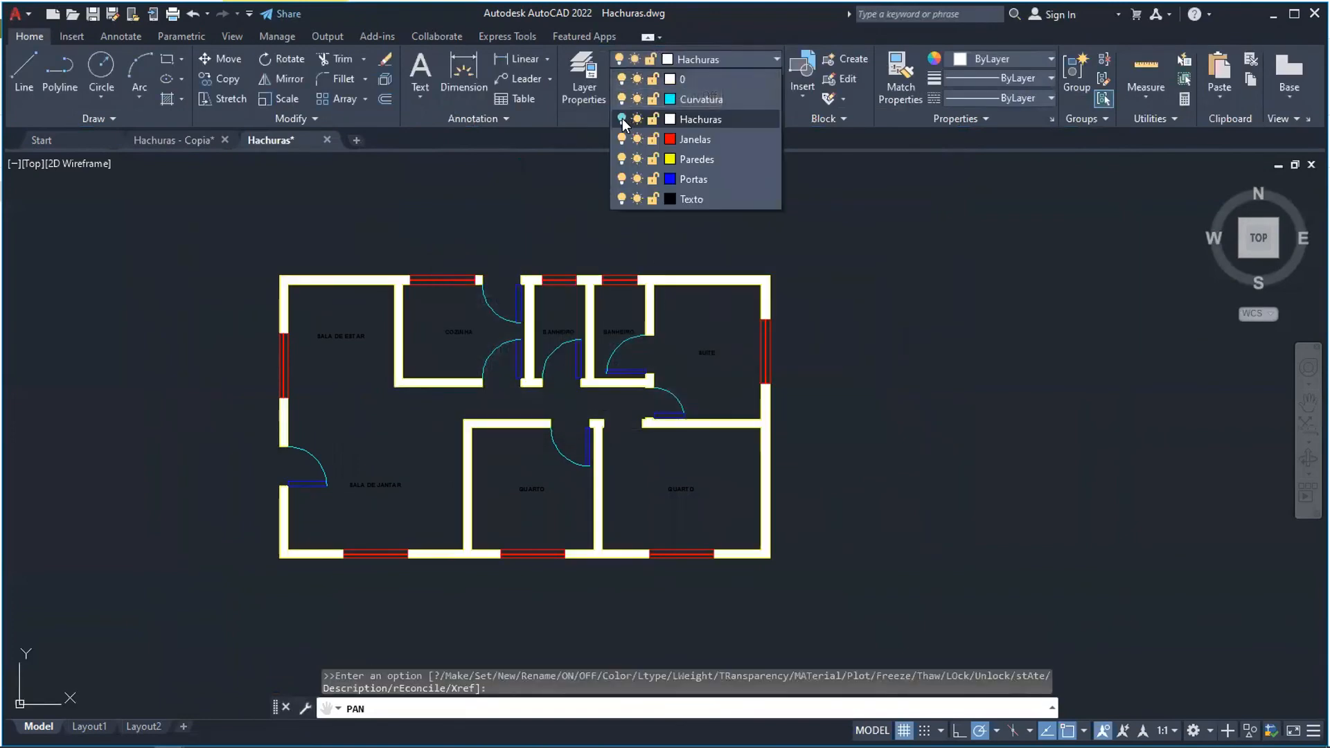